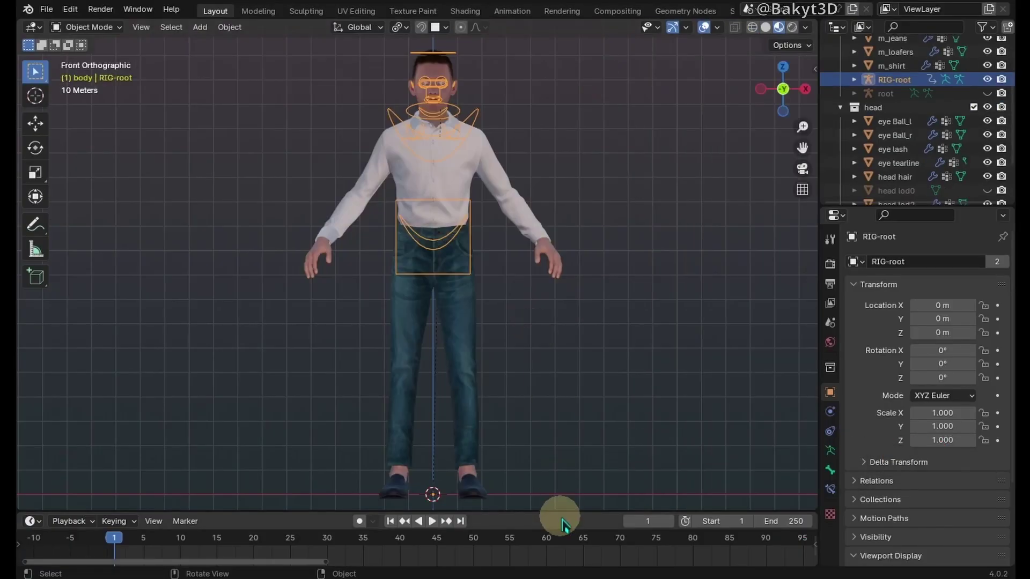
- Swap the Rigify rig for the original root armature and start editing its bones
left_click_drag(563, 511, 567, 571)
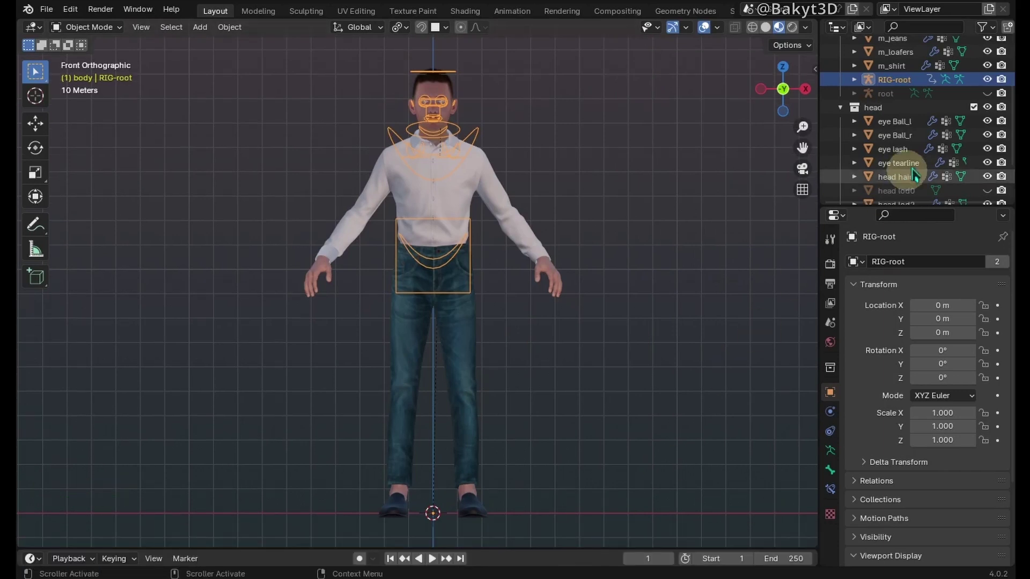
left_click(988, 79)
left_click(987, 94)
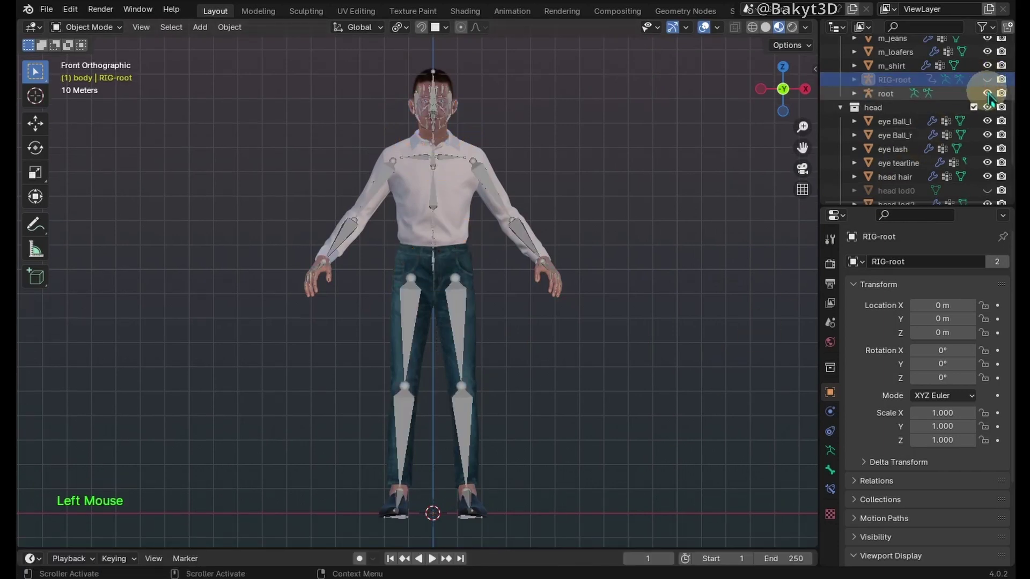
left_click(526, 237)
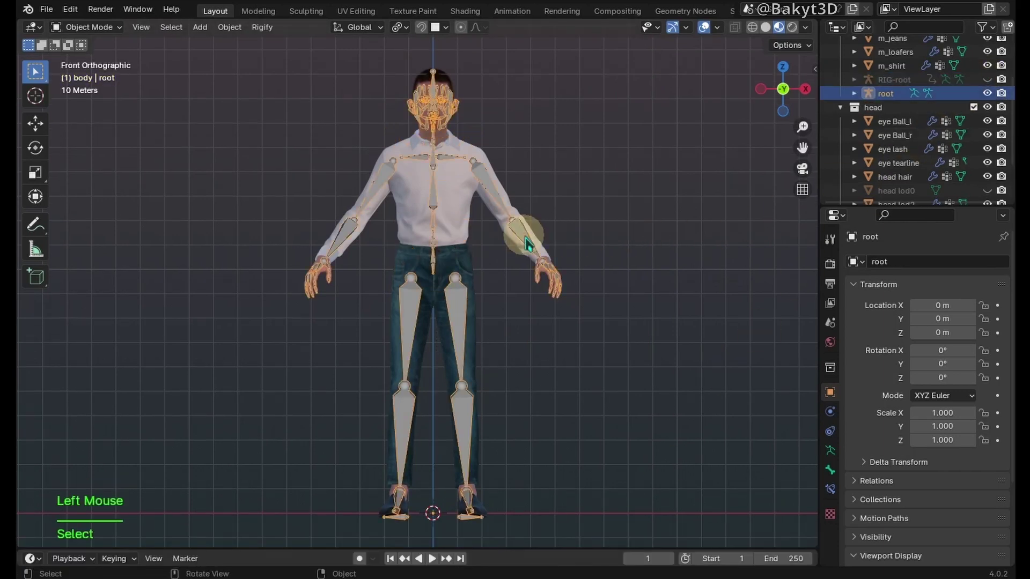
key("Tab")
- Hide the root armature's hand, foot and head bones in Edit Mode
left_click_drag(596, 248, 521, 304)
left_click_drag(371, 241, 265, 330, "shift")
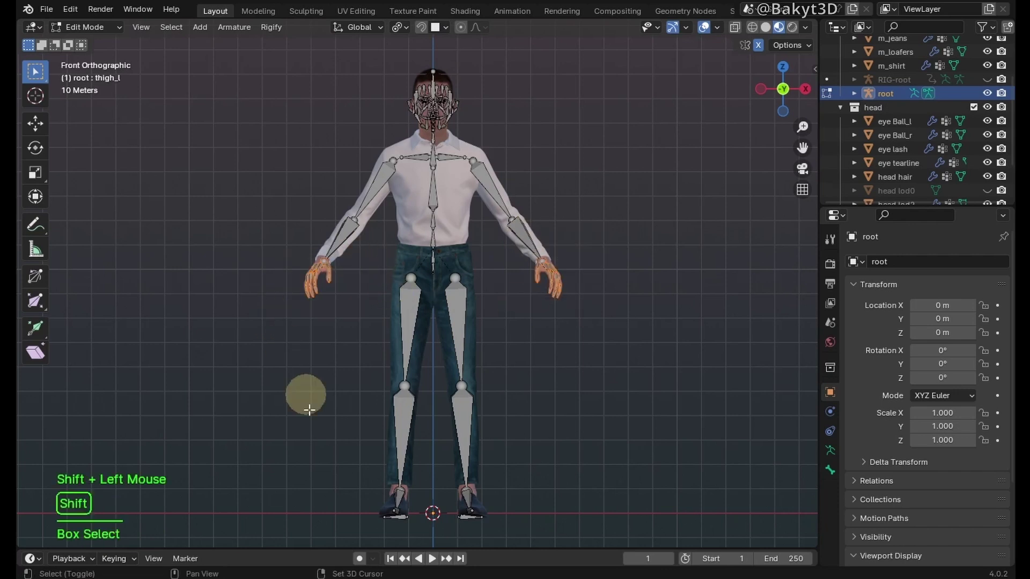
left_click_drag(322, 443, 527, 571, "shift")
left_click_drag(493, 133, 400, 95, "shift")
key("h")
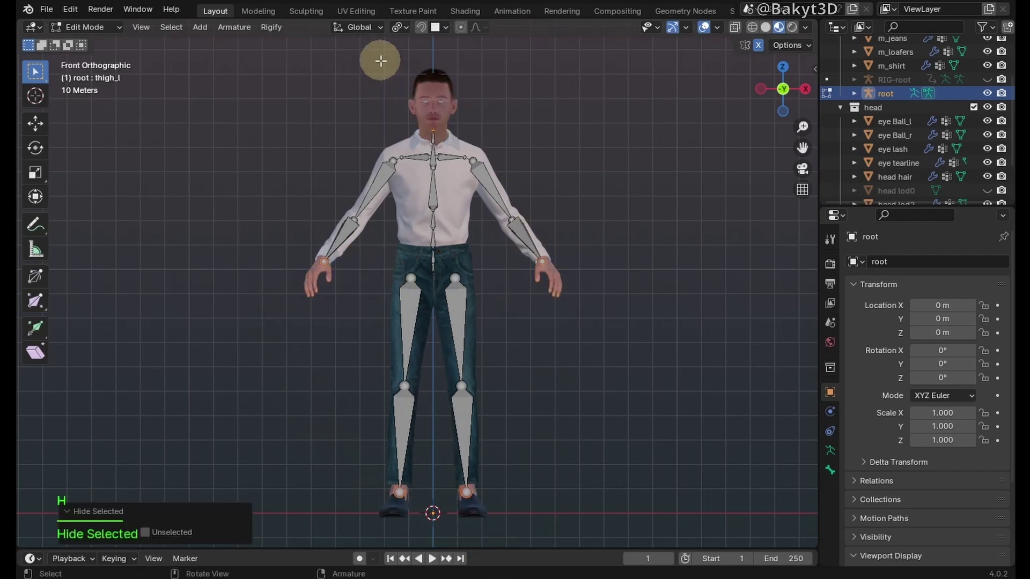
- In Pose Mode, select the head, both hands' and foot bones again
key("ctrl+Tab")
left_click_drag(375, 51, 491, 133)
left_click_drag(596, 254, 515, 306, "shift")
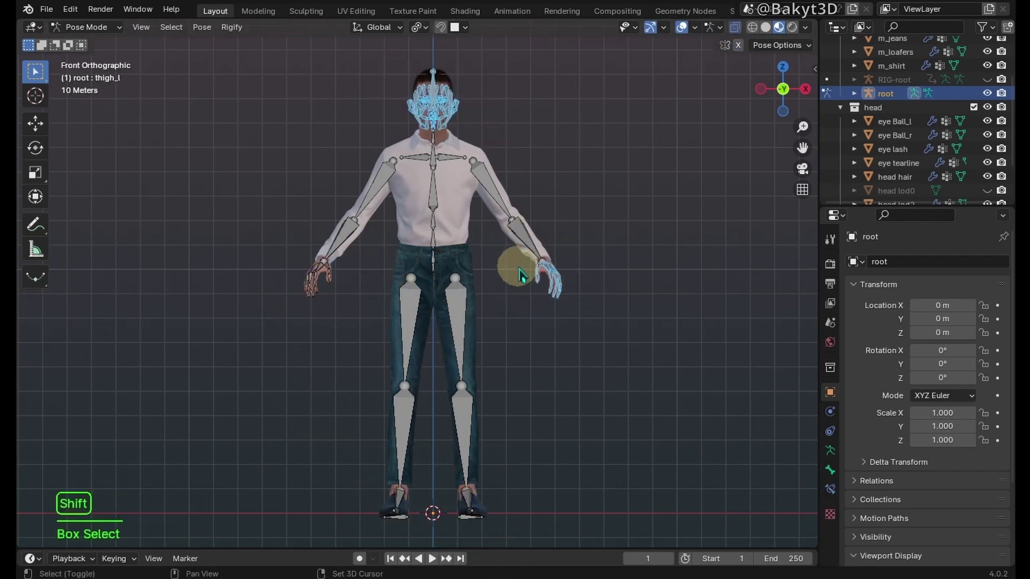
left_click_drag(362, 250, 286, 276, "shift")
left_click_drag(338, 500, 527, 527, "shift")
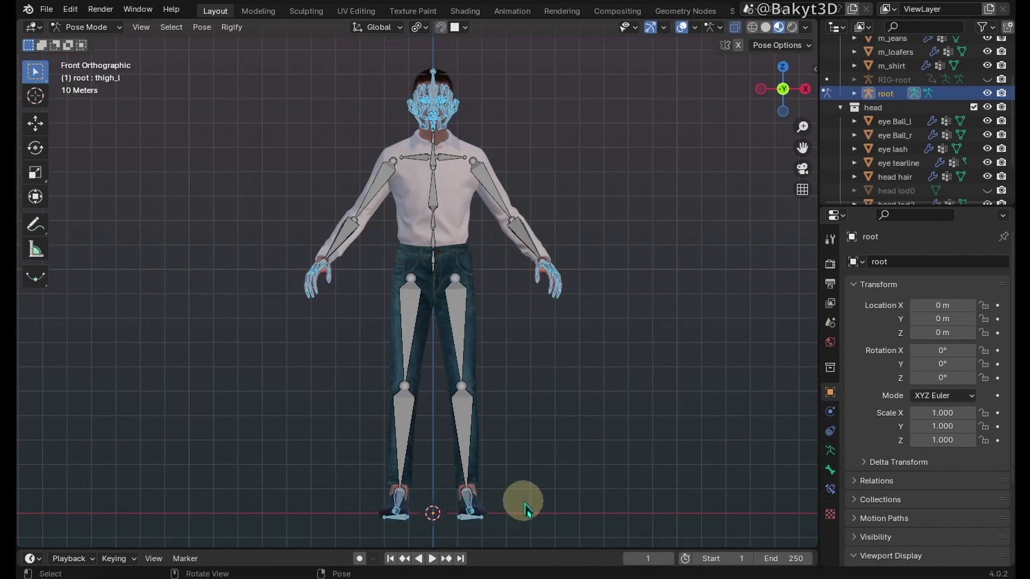
- Hide the selected pose bones and add a new bone on the left thigh
key("h")
scroll(463, 315, "up", 2)
scroll(467, 316, "up", 3)
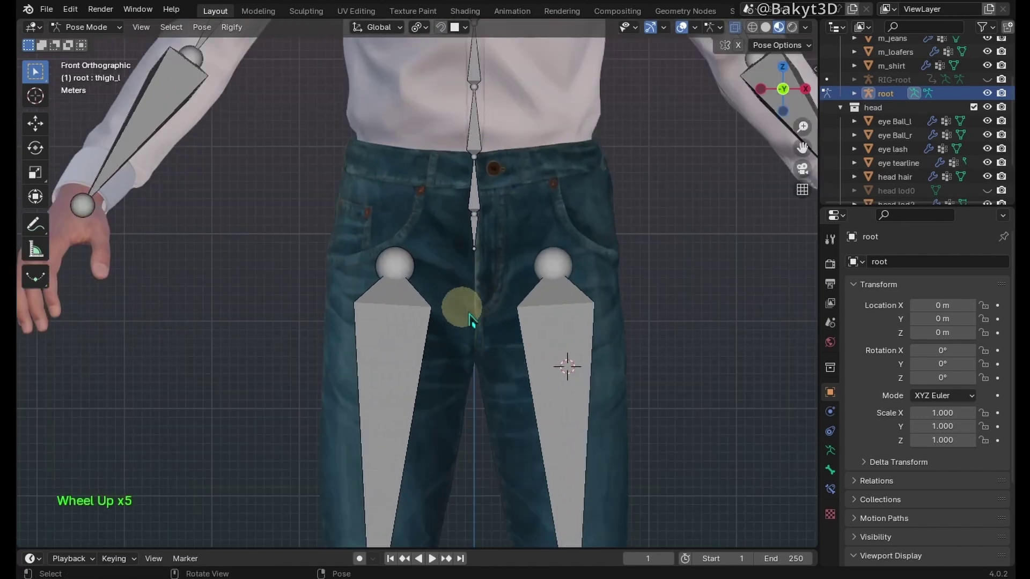
left_click(566, 366, "shift")
key("Tab")
key("shift+a")
key("g")
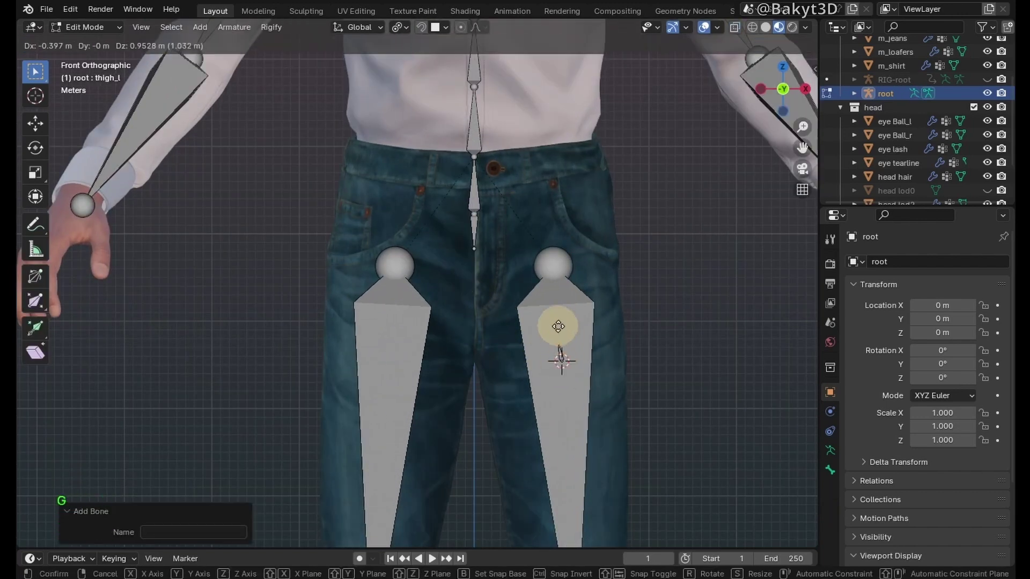
left_click(559, 309)
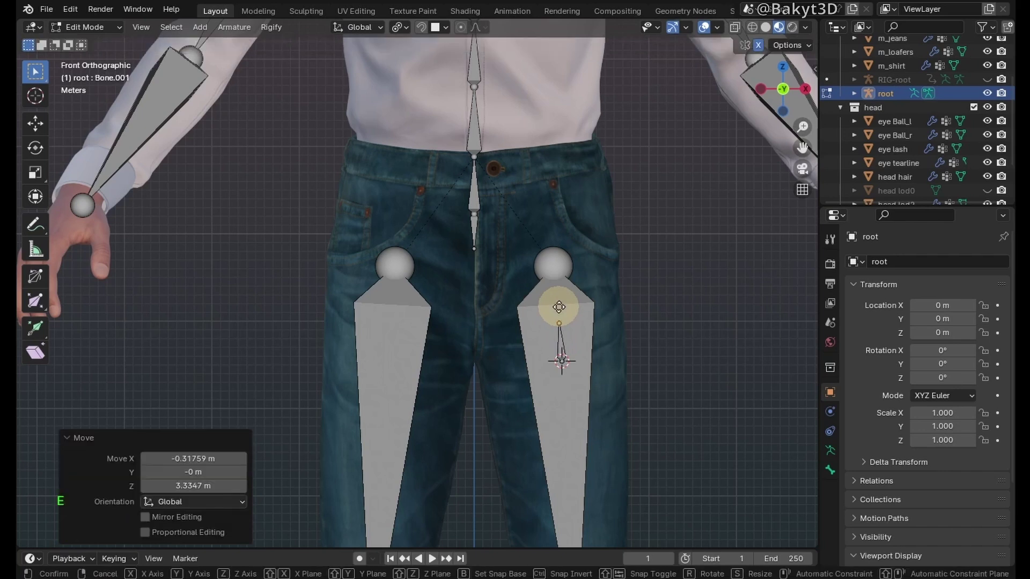
- Extrude two more bones up the hip, ending near the waistband
key("e")
left_click(548, 190)
key("e")
left_click(547, 144)
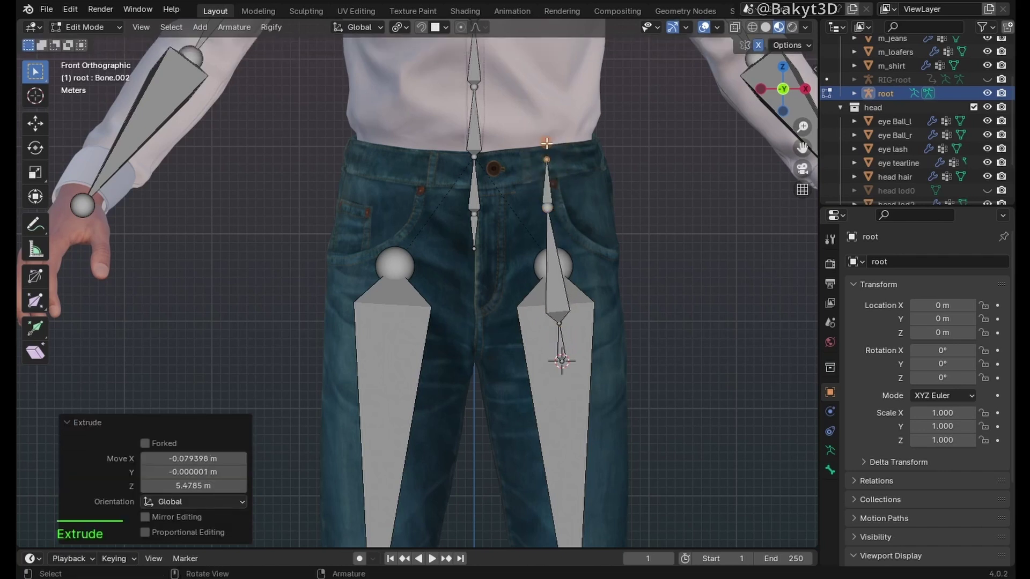
- In wireframe side view, move the three-bone chain back inside the thigh
left_click(753, 27)
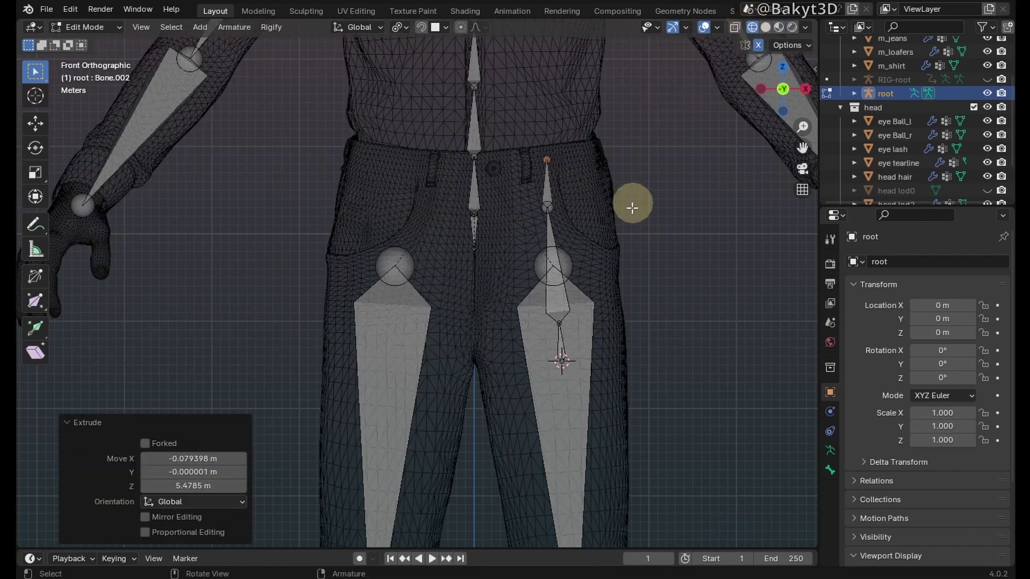
left_click(560, 344)
key("KP_3")
key("ctrl+KP_Add")
key("ctrl+KP_Add")
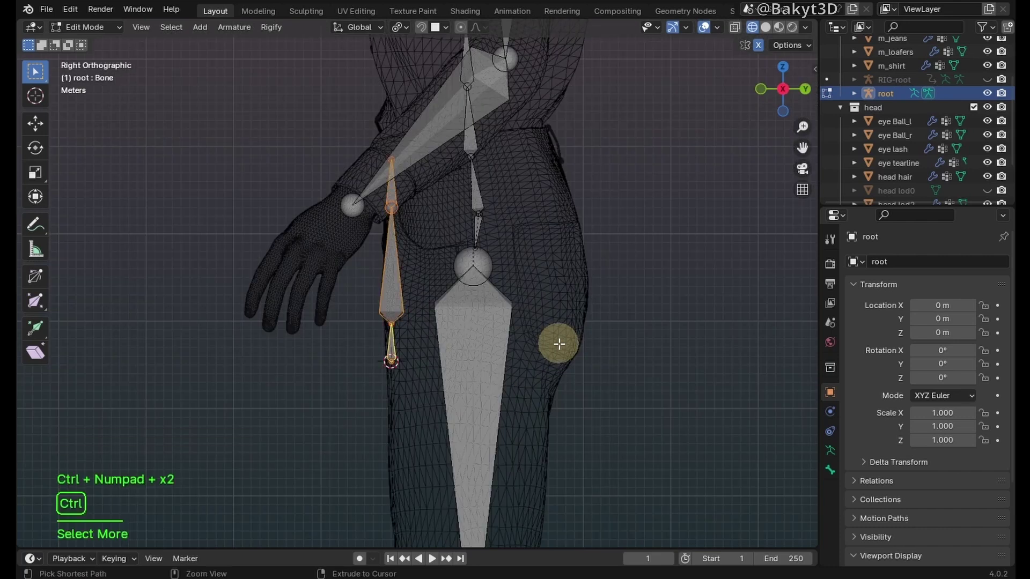
key("g")
left_click(628, 346)
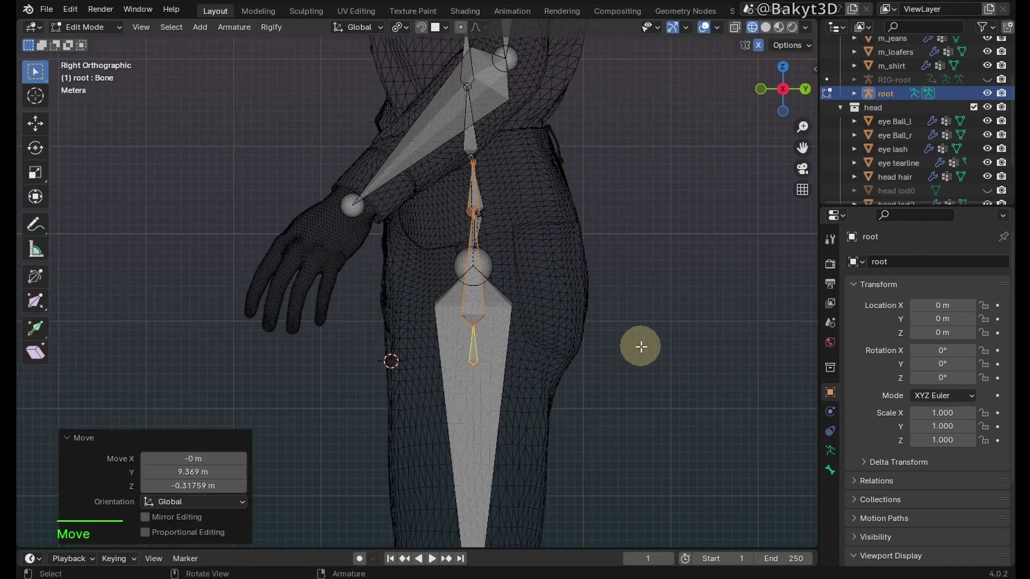
key("KP_1")
left_click(546, 186)
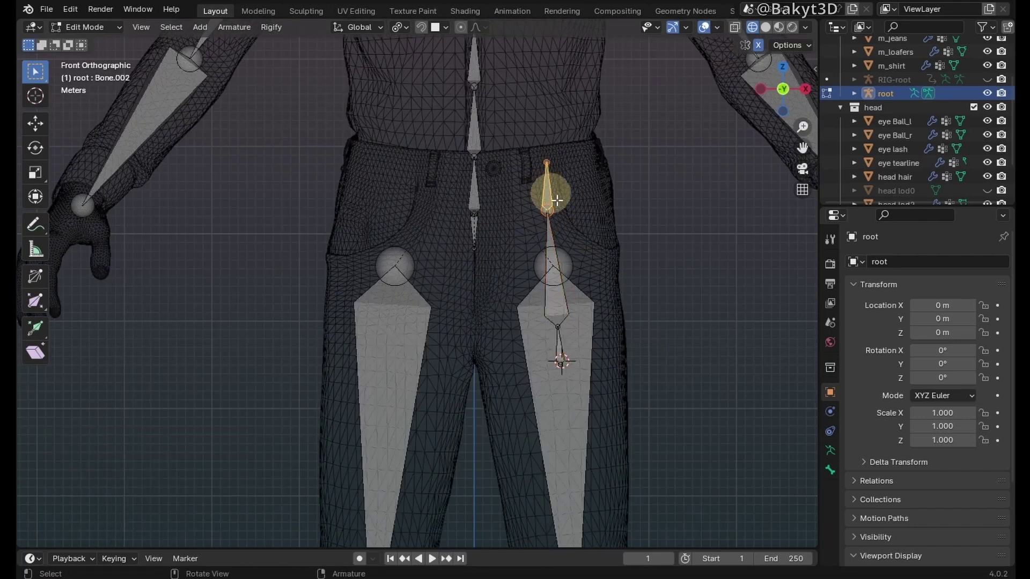
- Name the top, middle and bottom helper bones Hip_Upper.L, Hip.L and Hip_Lower.L
left_click(831, 469)
double_click(918, 264)
type("H")
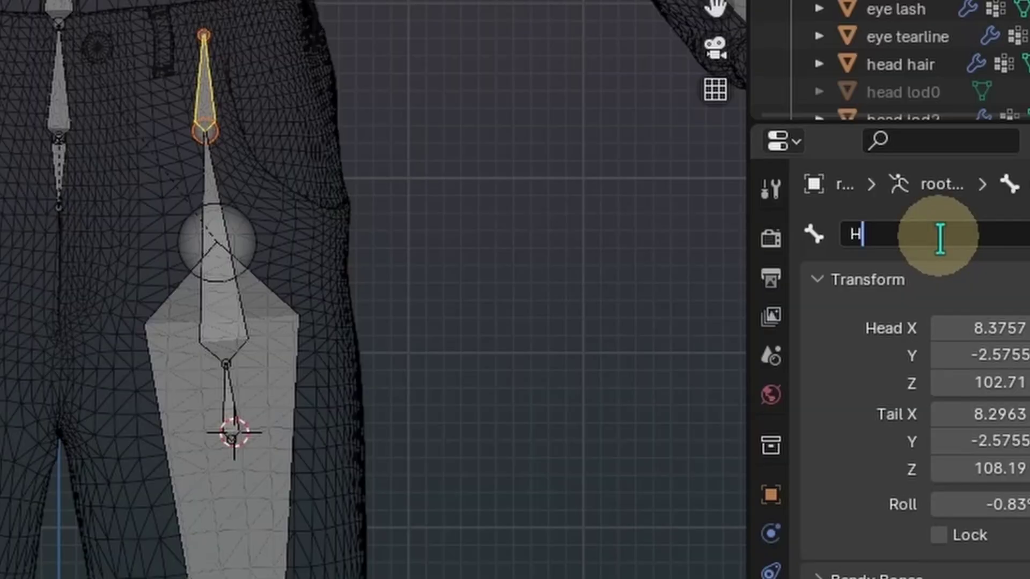
type("L")
key("Return")
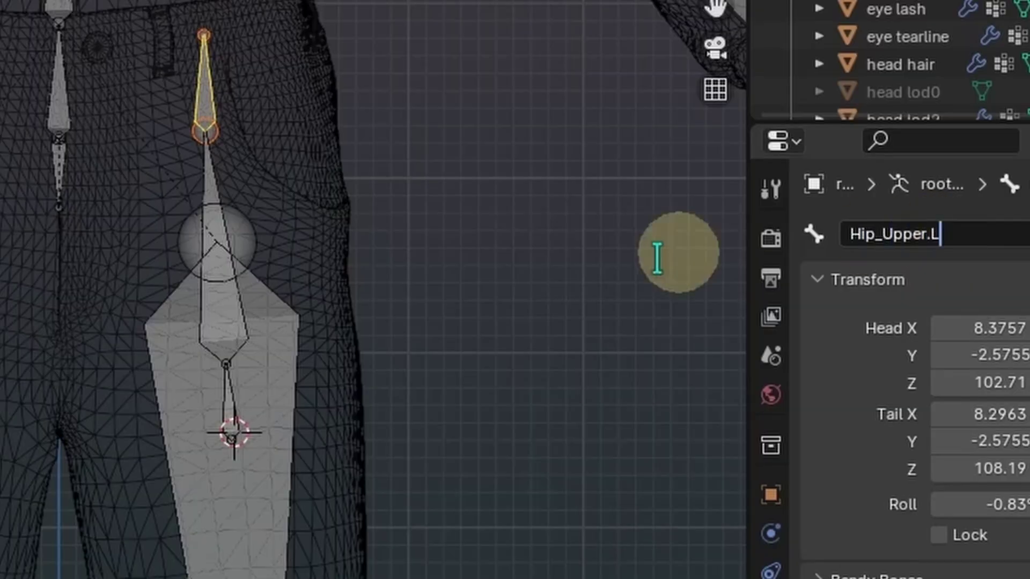
left_click(234, 302)
double_click(940, 234)
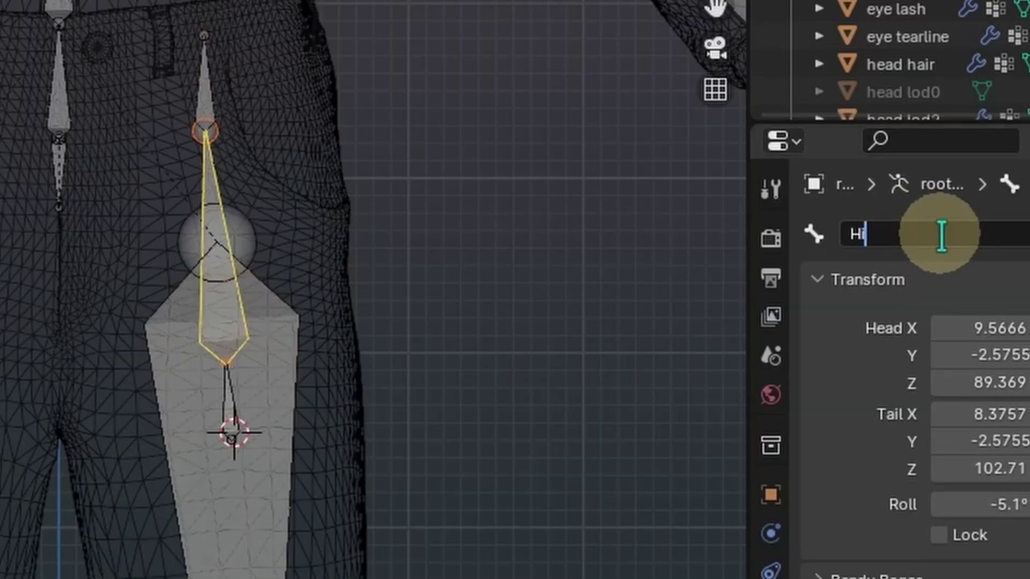
key("Return")
left_click(229, 387)
double_click(904, 233)
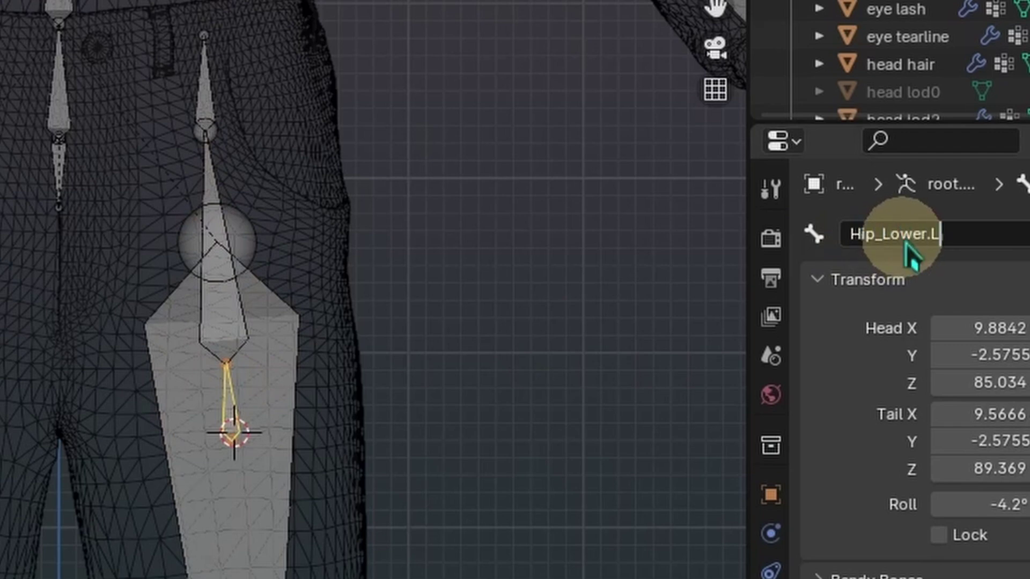
key("Return")
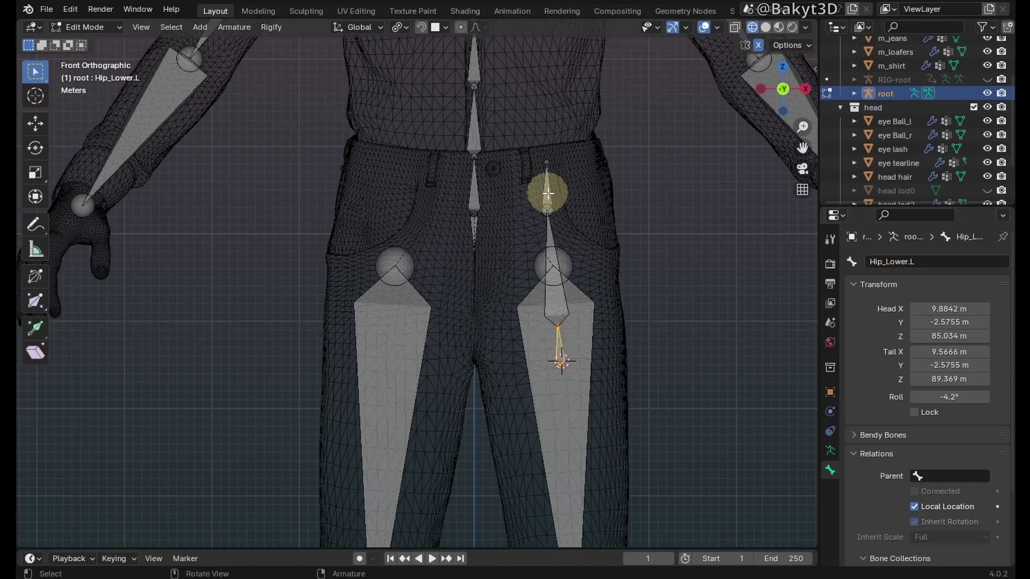
- Clear Hip_Upper.L's parent and switch to Pose Mode
left_click(548, 194)
key("alt+p")
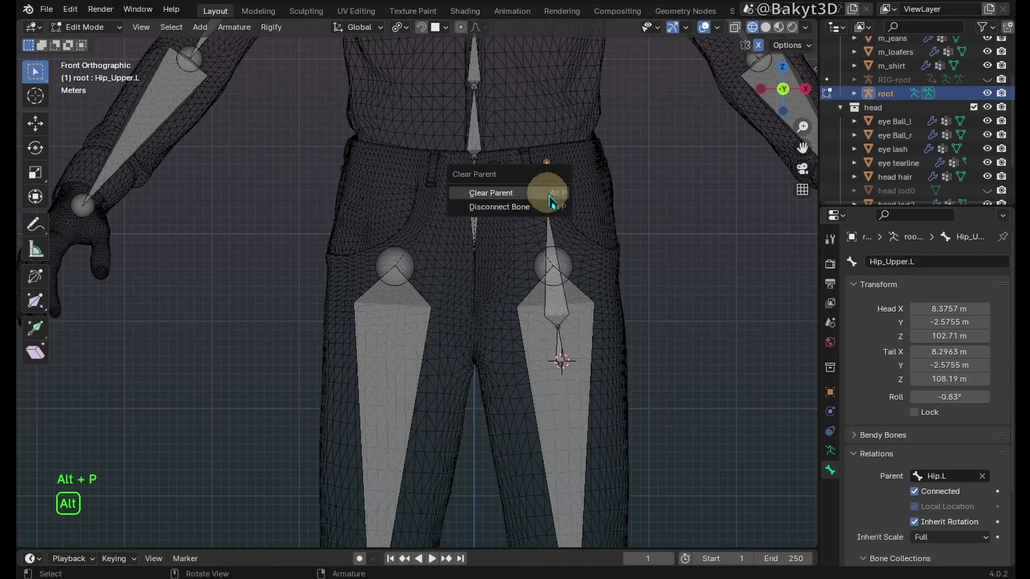
left_click(491, 193)
key("Tab")
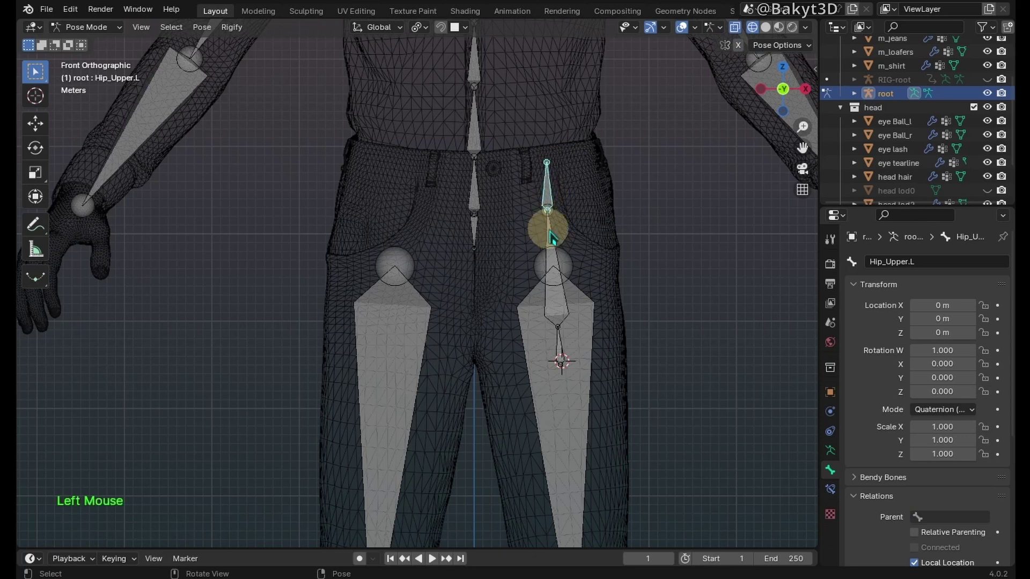
- Add a Stretch To constraint on Hip.L targeting the root armature's Hip_Upper.L bone
left_click(554, 266)
left_click(830, 471)
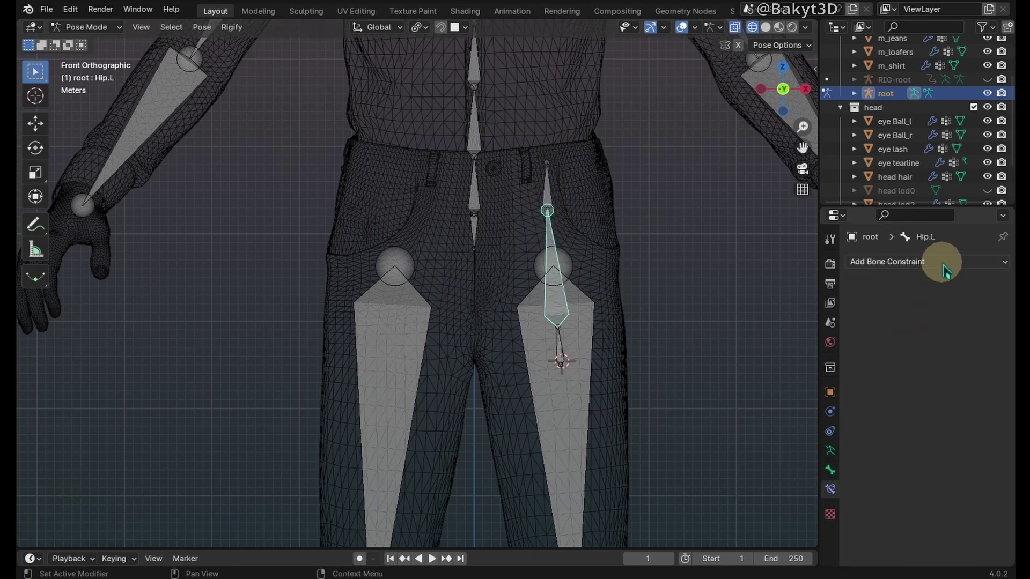
left_click(925, 262)
left_click(889, 370)
left_click(983, 318)
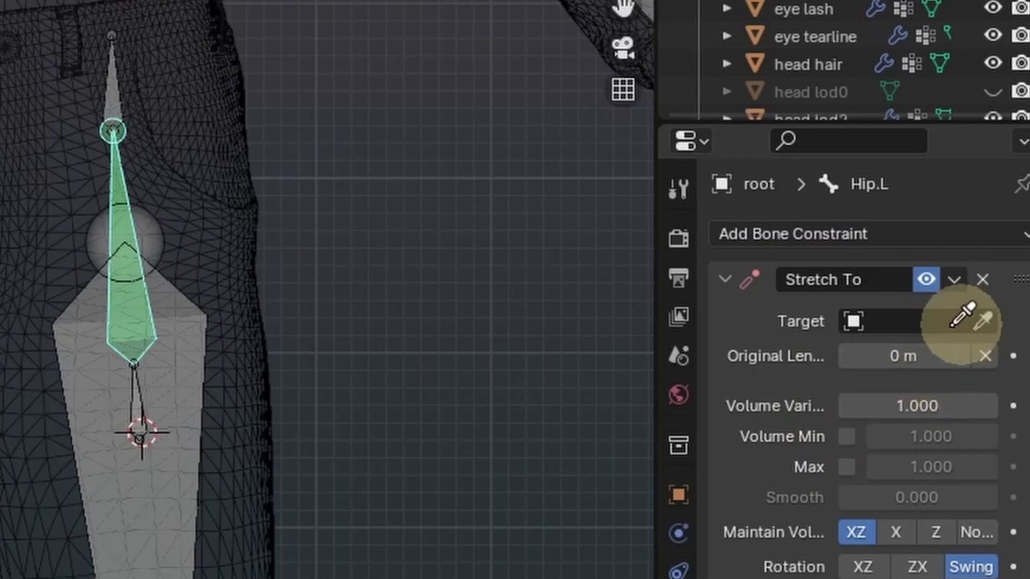
left_click(206, 322)
left_click(889, 354)
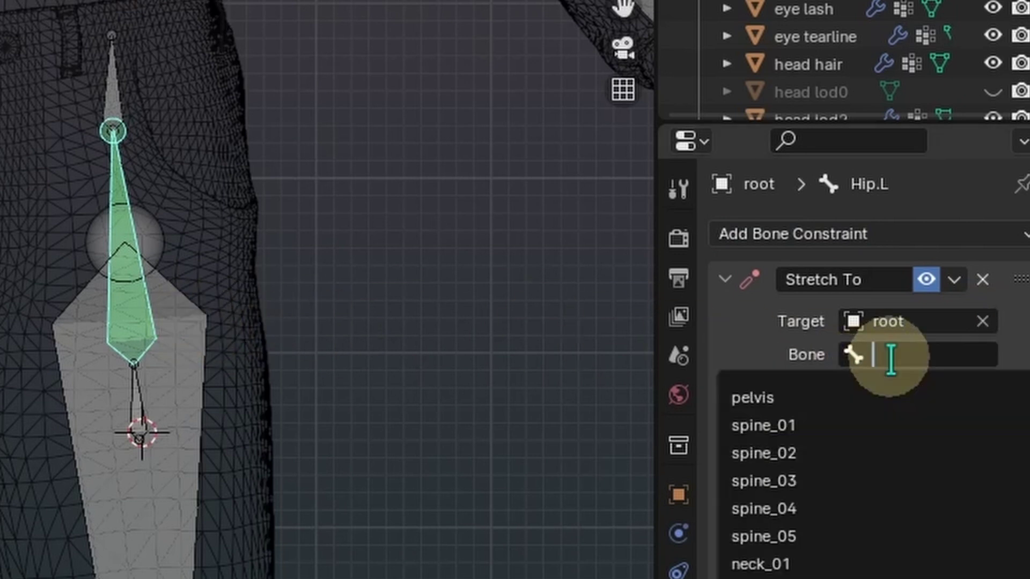
type("hip")
left_click(870, 451)
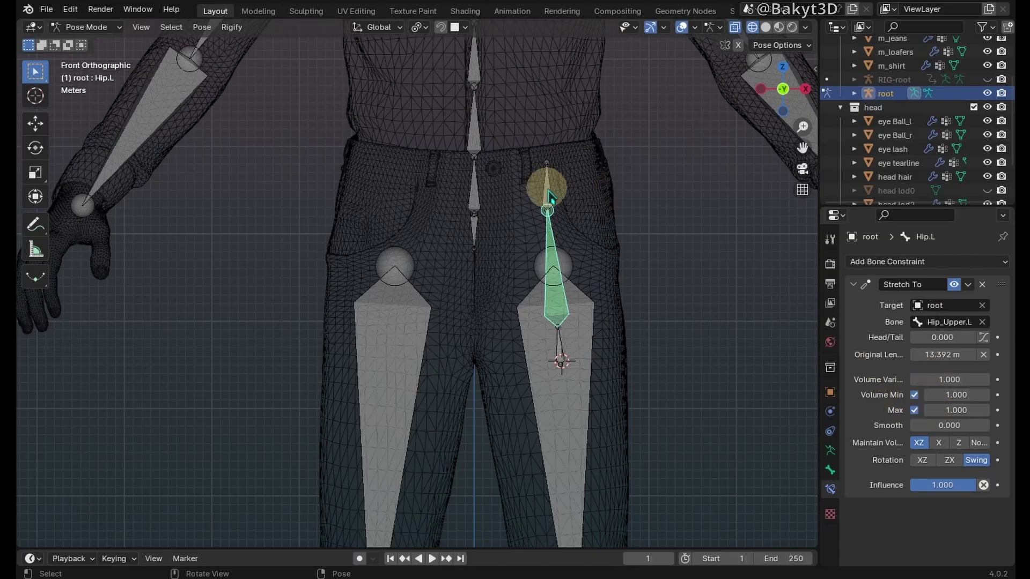
- Test the stretch by moving Hip_Upper.L, then restore its position
left_click(549, 196)
key("g")
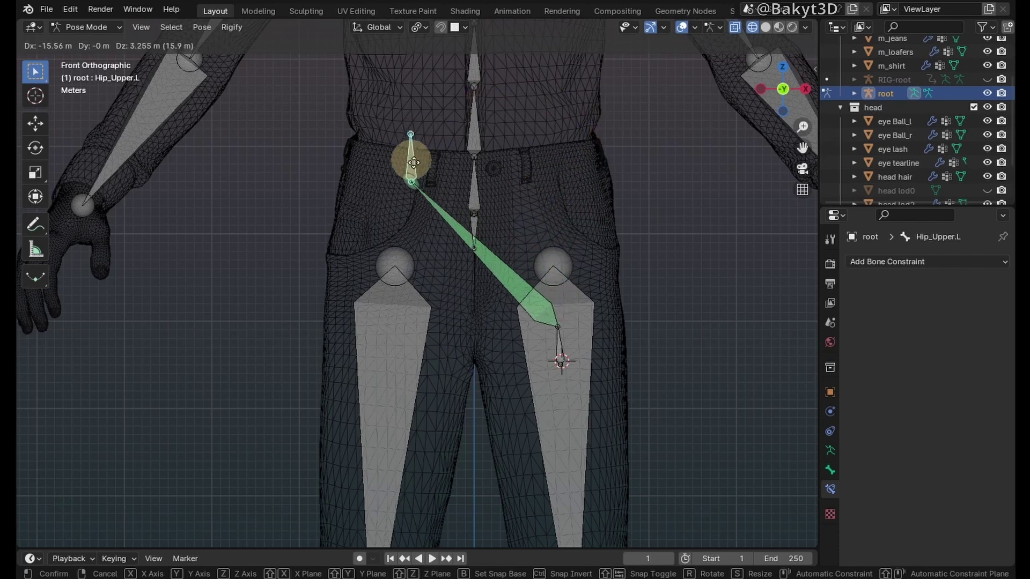
left_click(546, 185)
left_click(830, 470)
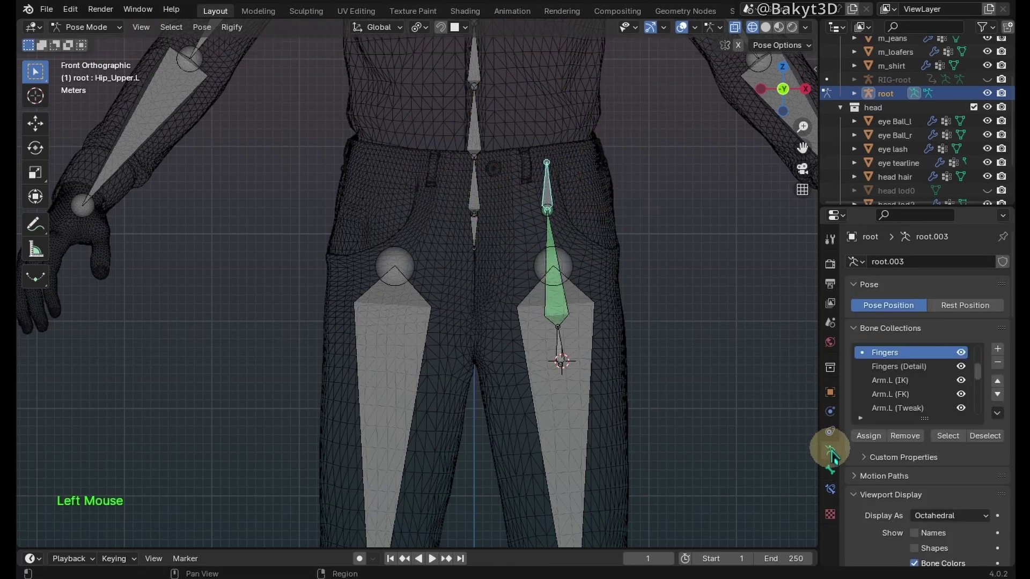
scroll(915, 480, "down", 4)
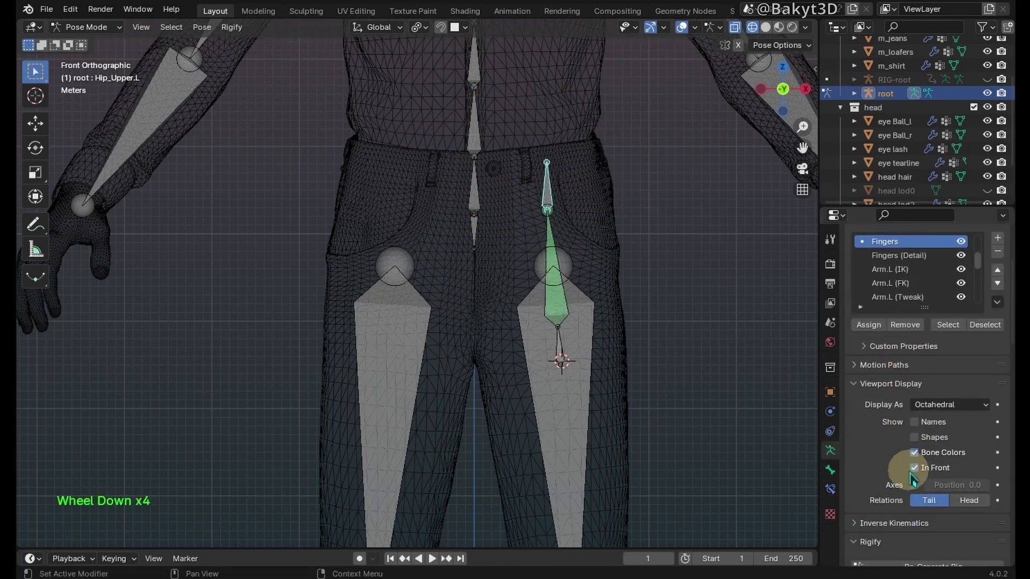
- Display the armature as B-Bones and thicken the B-Bone size of every bone
left_click(944, 405)
left_click(938, 460)
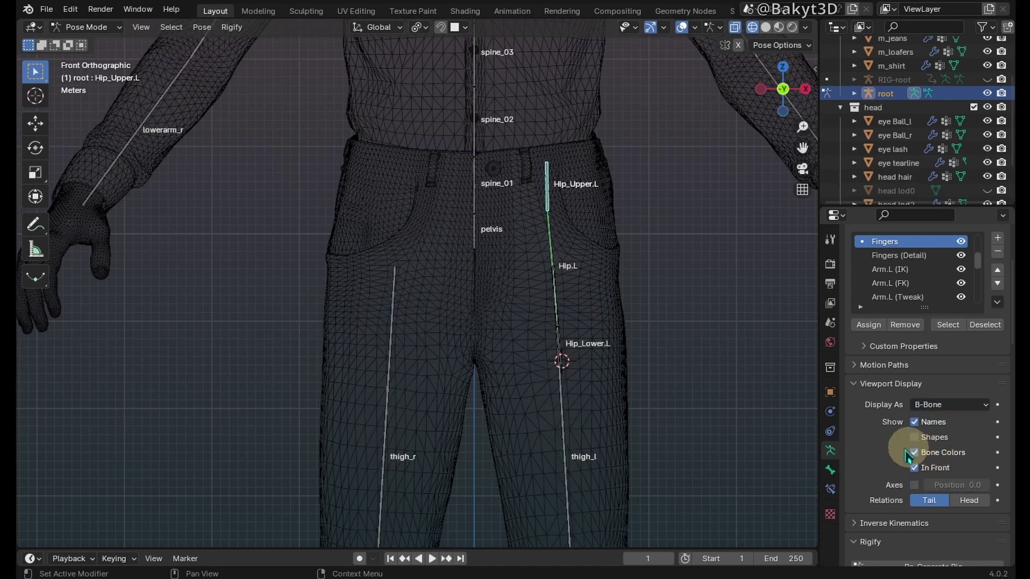
key("a")
key("ctrl+alt+s")
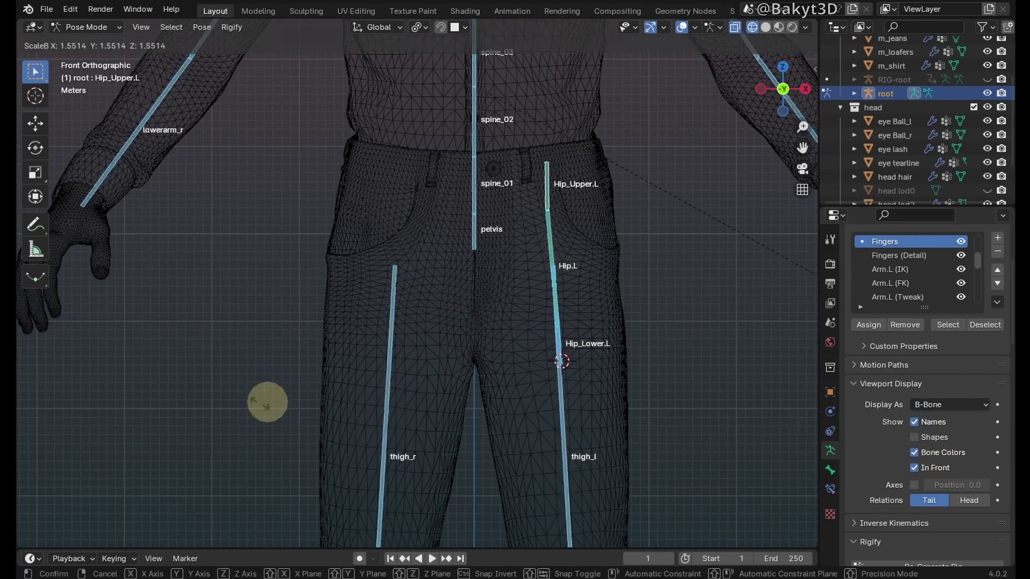
left_click(107, 346)
- Thicken Hip.L's B-Bone display, then enlarge Hip_Upper.L and Hip_Lower.L together
left_click(556, 242)
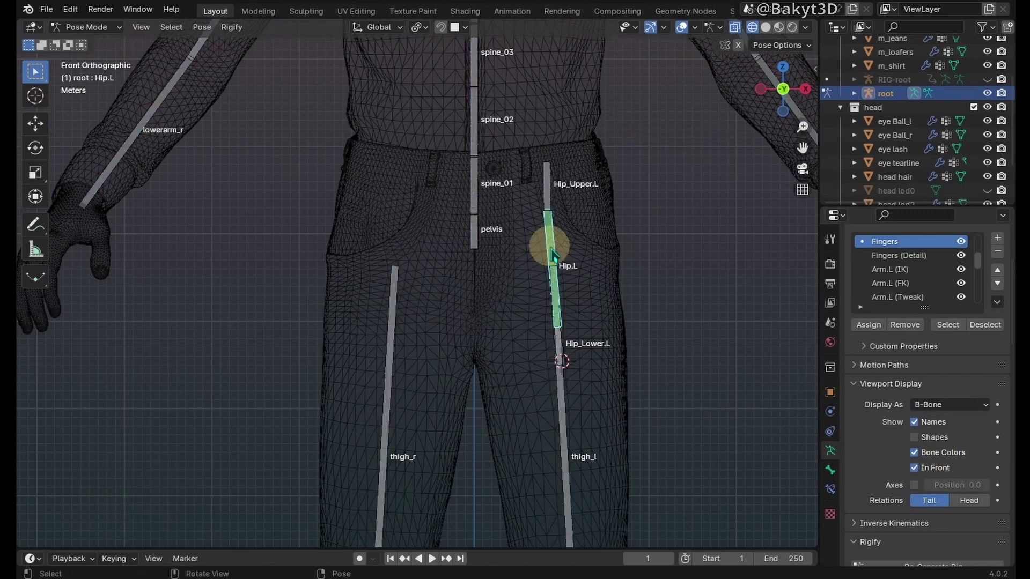
key("ctrl+alt+shift+s")
left_click(620, 314)
left_click(561, 353)
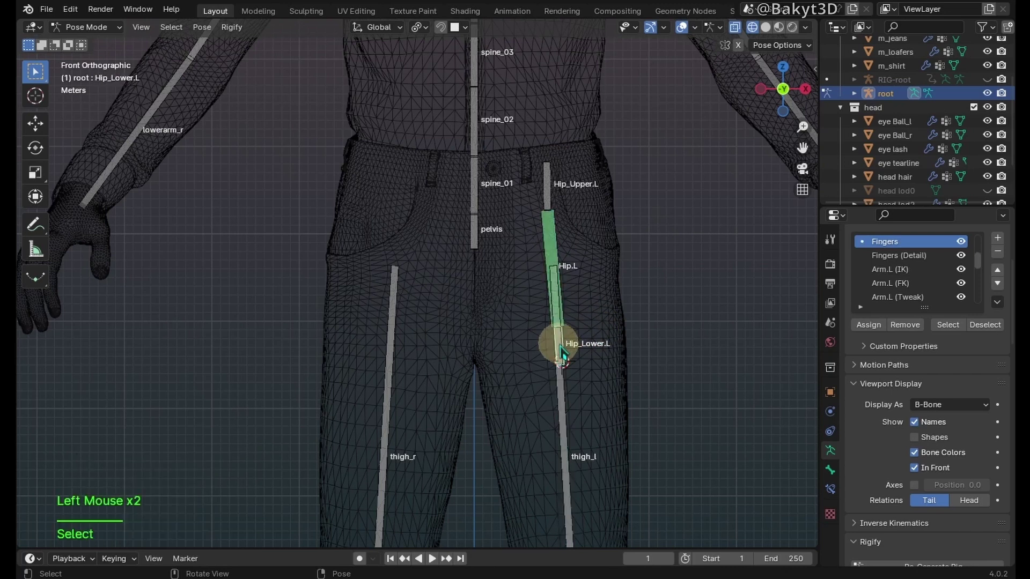
left_click(555, 275, "shift")
left_click(552, 199, "shift")
key("ctrl+alt+shift+s")
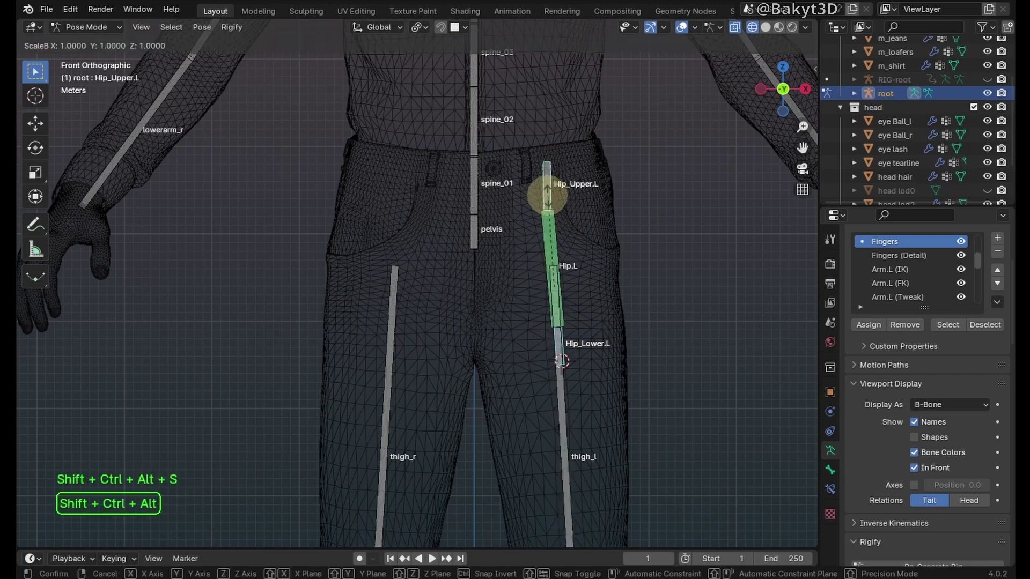
left_click(573, 200)
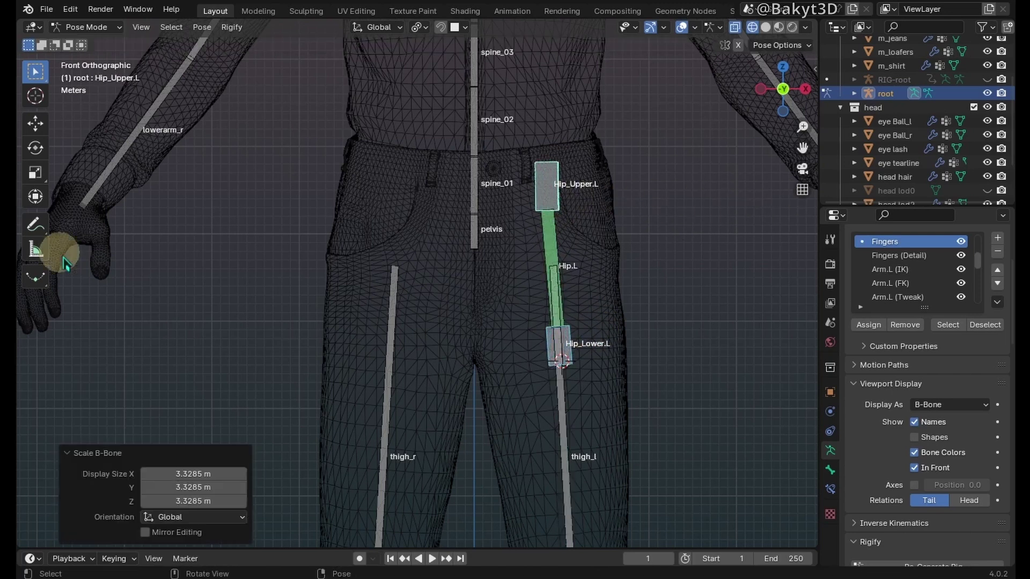
left_click(551, 253)
left_click(831, 472)
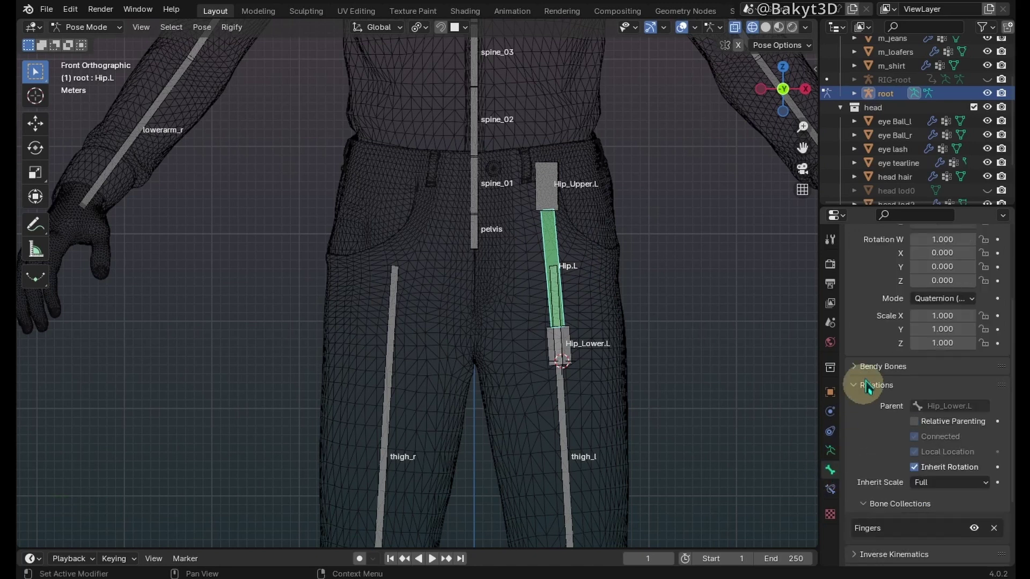
- Give Hip.L 5 bendy segments with Tangent start and end handle types
left_click(863, 369)
left_click(986, 387)
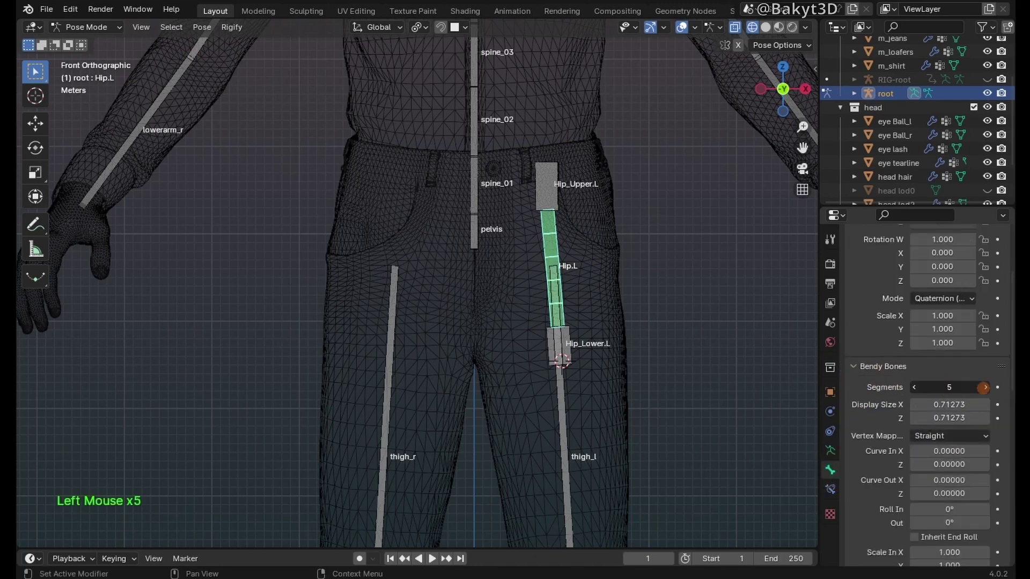
scroll(966, 388, "down", 3)
scroll(965, 387, "down", 2)
left_click(950, 376)
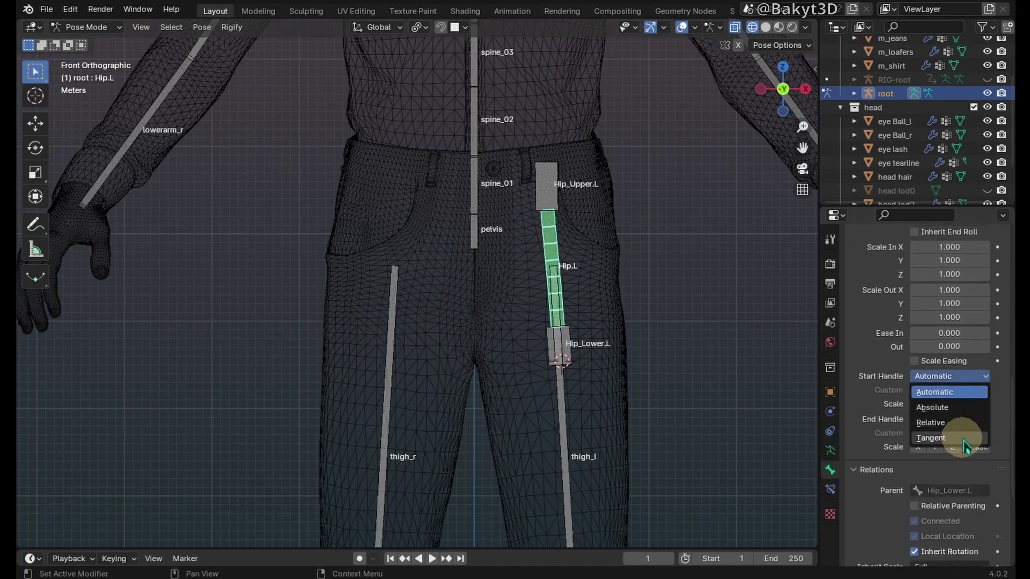
left_click(950, 438)
left_click(950, 419)
left_click(962, 481)
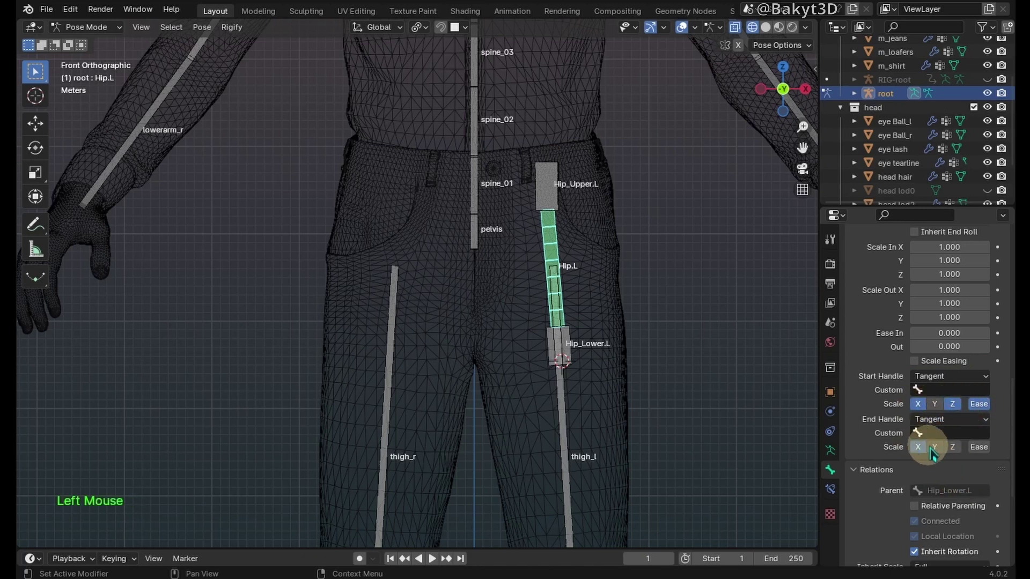
- Set Hip_Lower.L as the start handle and Hip_Upper.L as the end handle
left_click(952, 389)
type("hip")
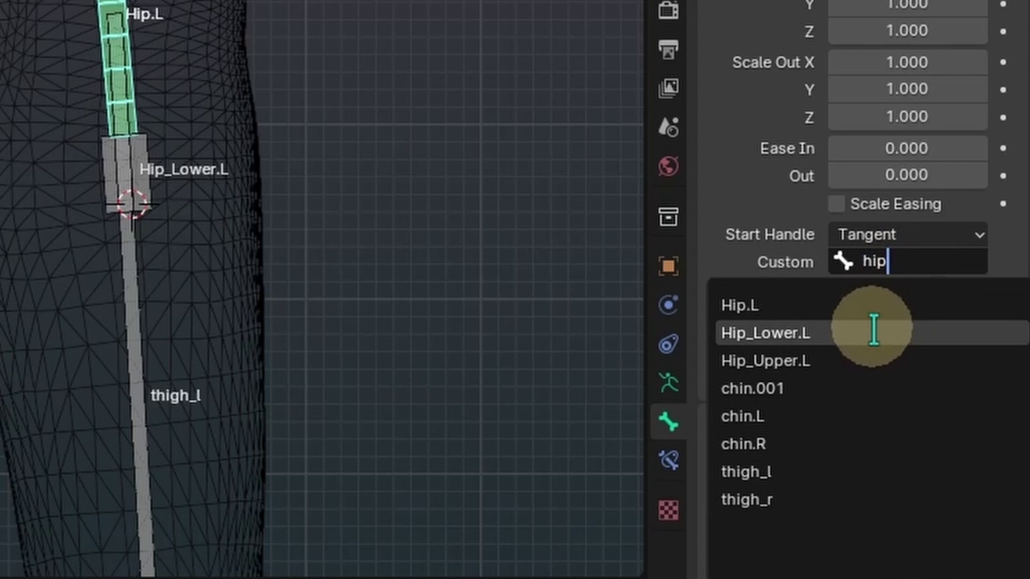
left_click(874, 332)
left_click(925, 348)
type("hip")
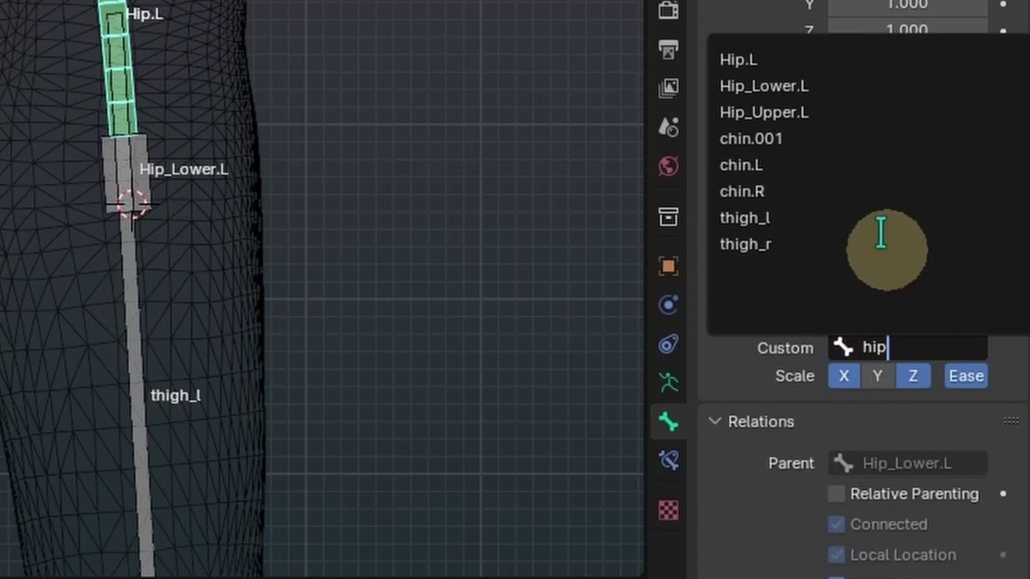
left_click(821, 109)
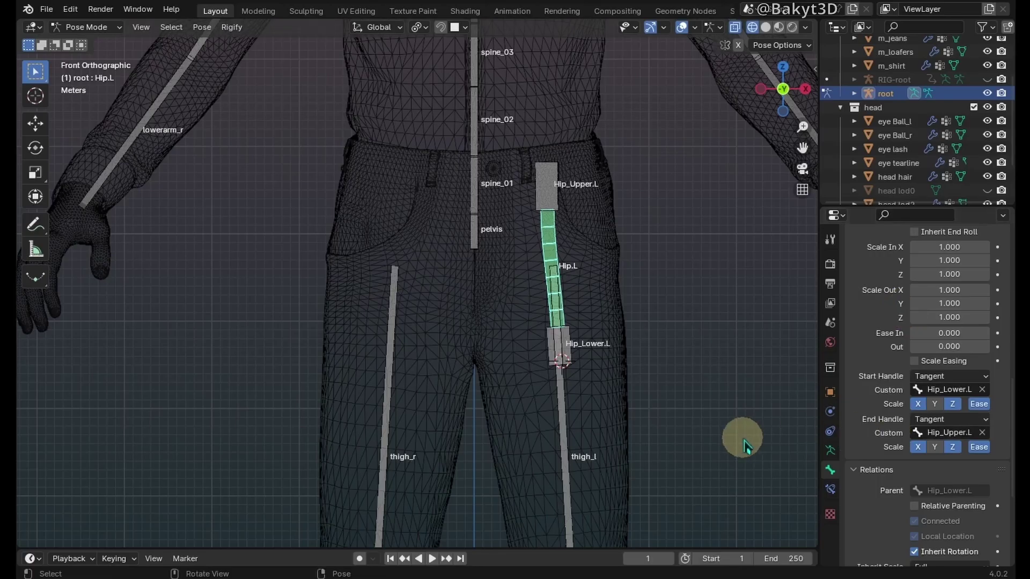
- Parent Hip_Lower.L to thigh_l with Keep Offset
key("Tab")
left_click(564, 346)
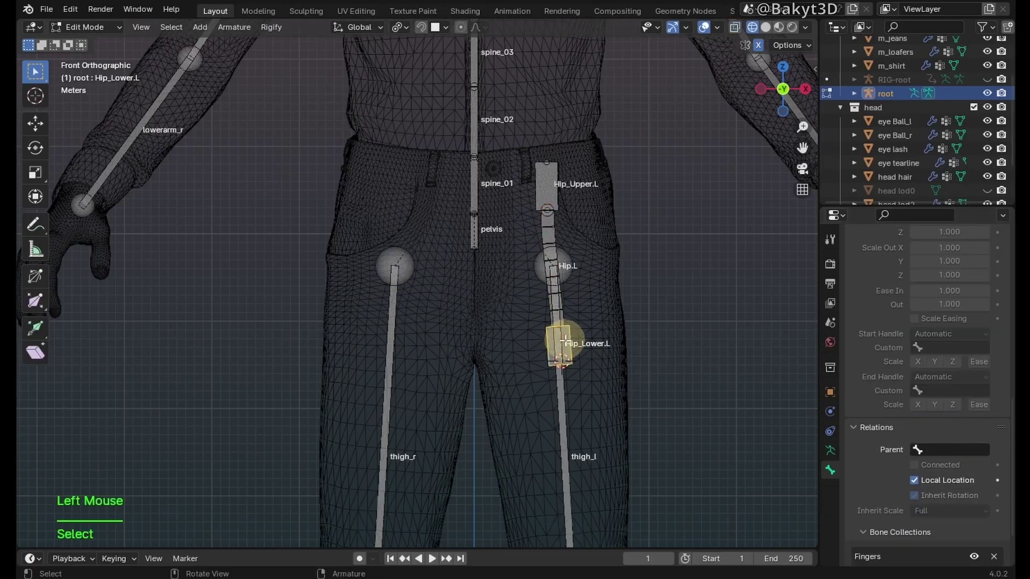
left_click(562, 407, "shift")
key("ctrl+p")
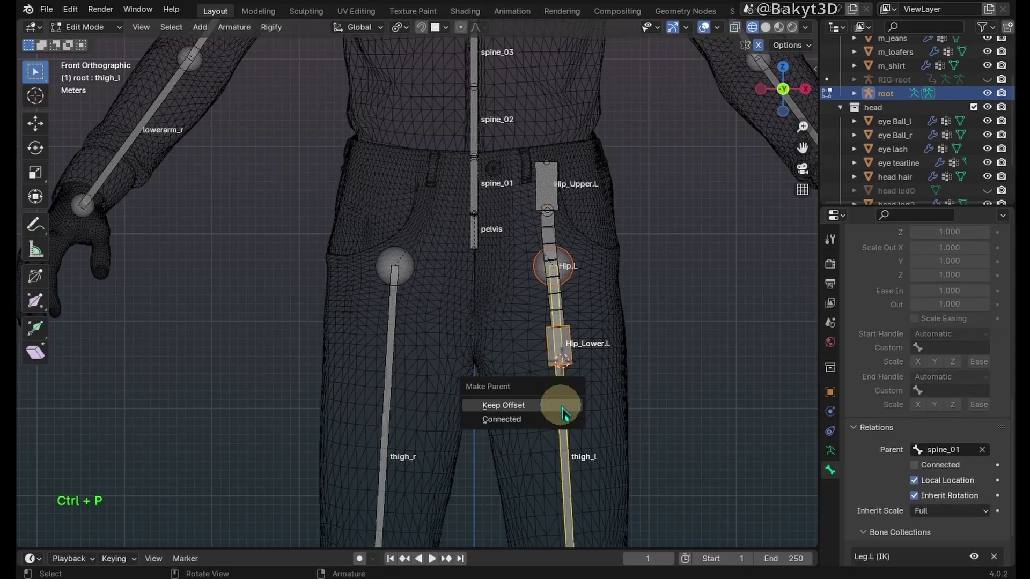
left_click(562, 406)
- Parent Hip_Upper.L to spine_01 with Keep Offset and turn off its Deform
left_click(554, 183)
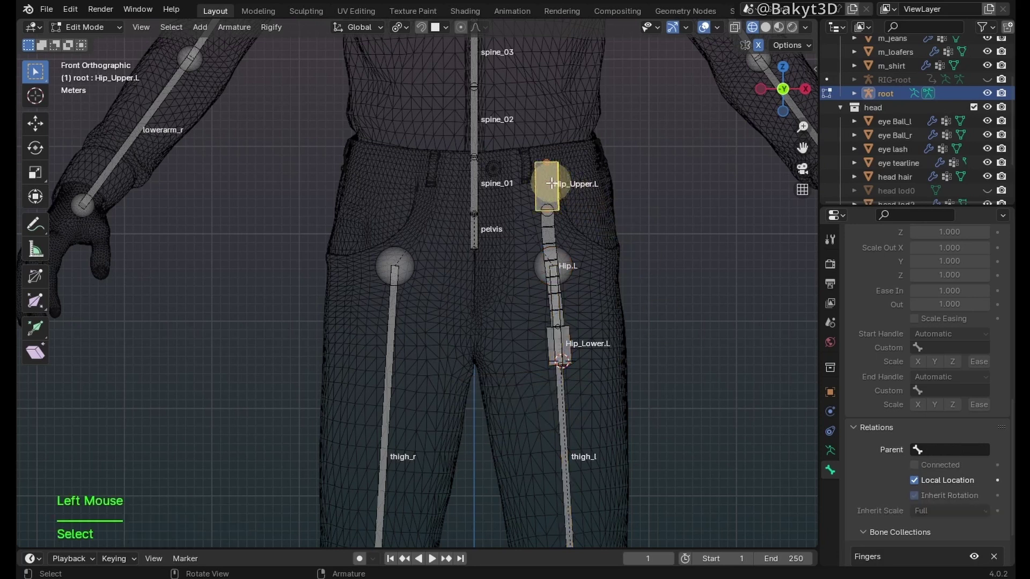
left_click(478, 196, "shift")
key("ctrl+p")
left_click(416, 189)
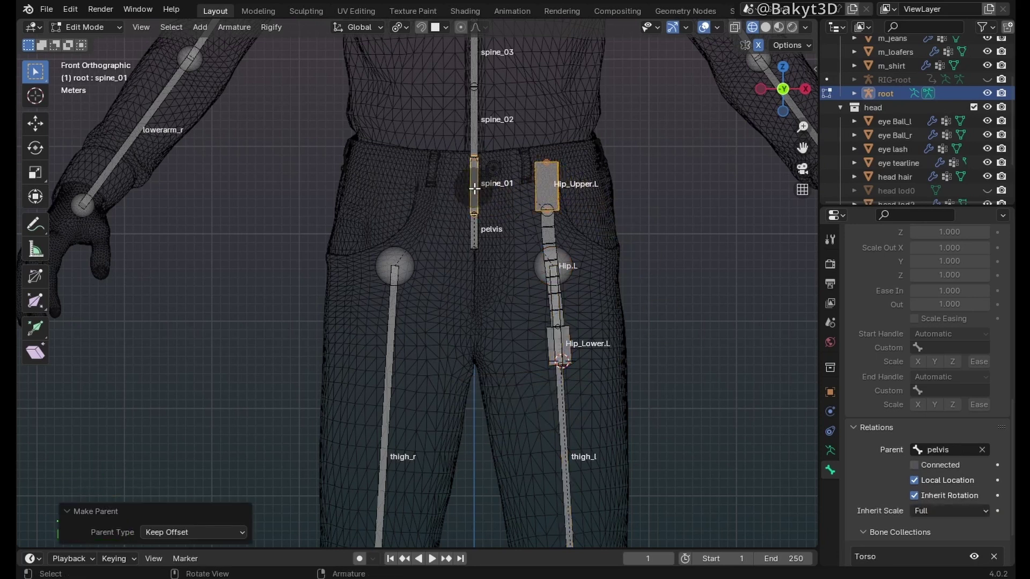
left_click(548, 187)
scroll(877, 426, "down", 2)
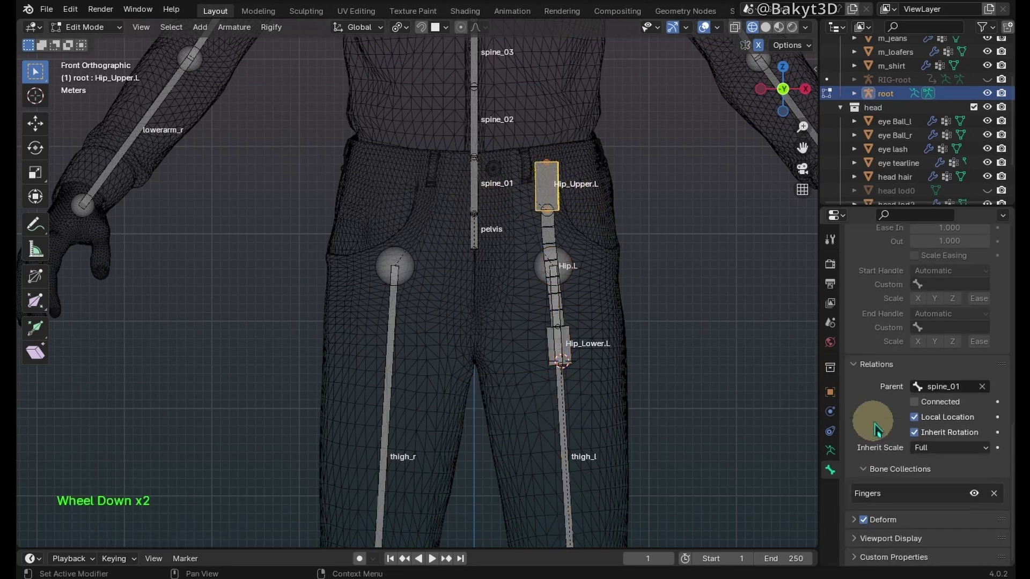
left_click(864, 520)
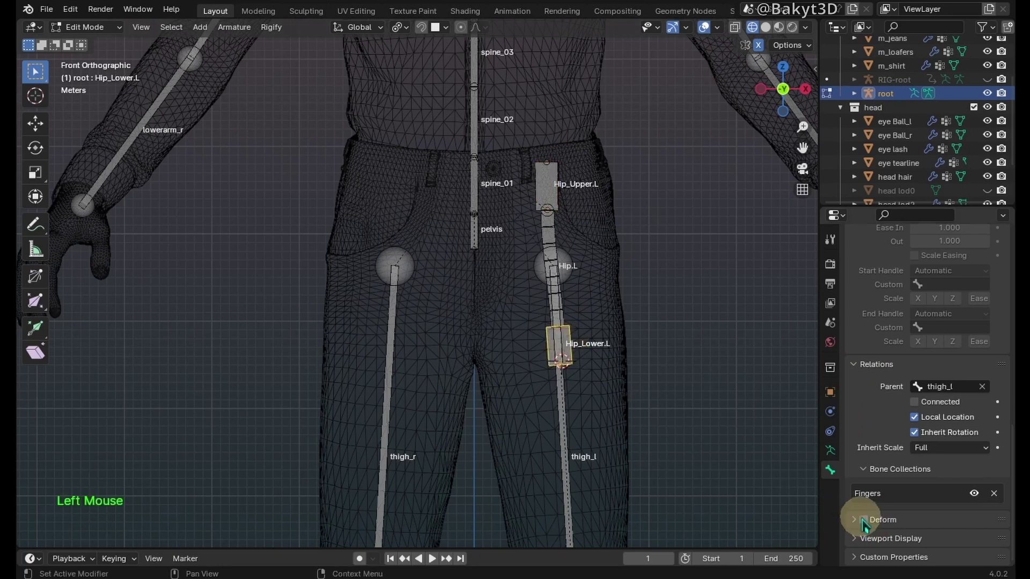
- Test the helper bones by rotating thigh_l in Pose Mode, then cancel
key("Tab")
left_click(570, 457)
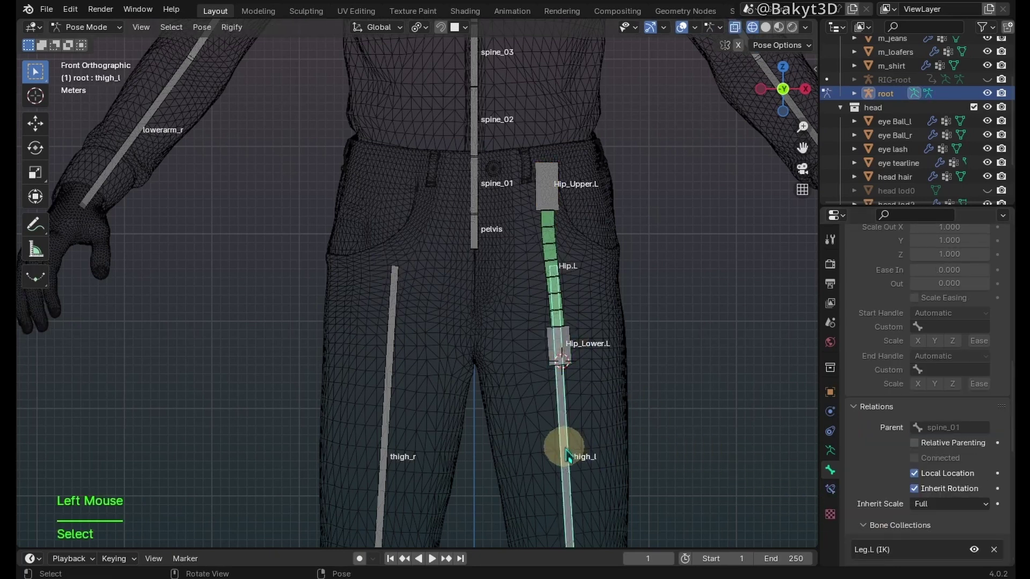
key("r")
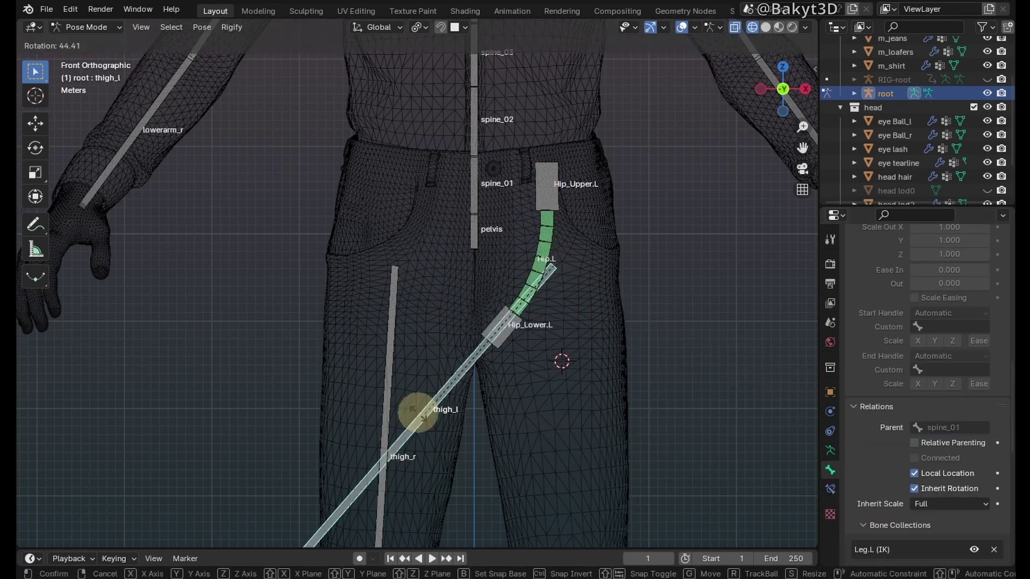
right_click(419, 414)
key("Tab")
- Nudge Hip_Upper.L upward and rotate it, and slightly rotate Hip_Lower.L
left_click_drag(585, 127, 524, 221)
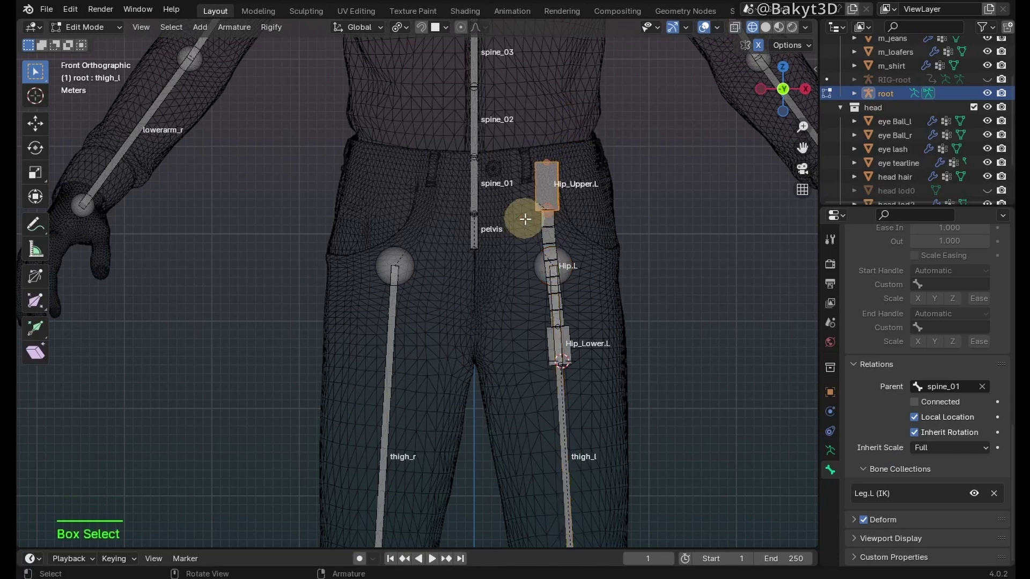
key("g")
left_click(524, 200)
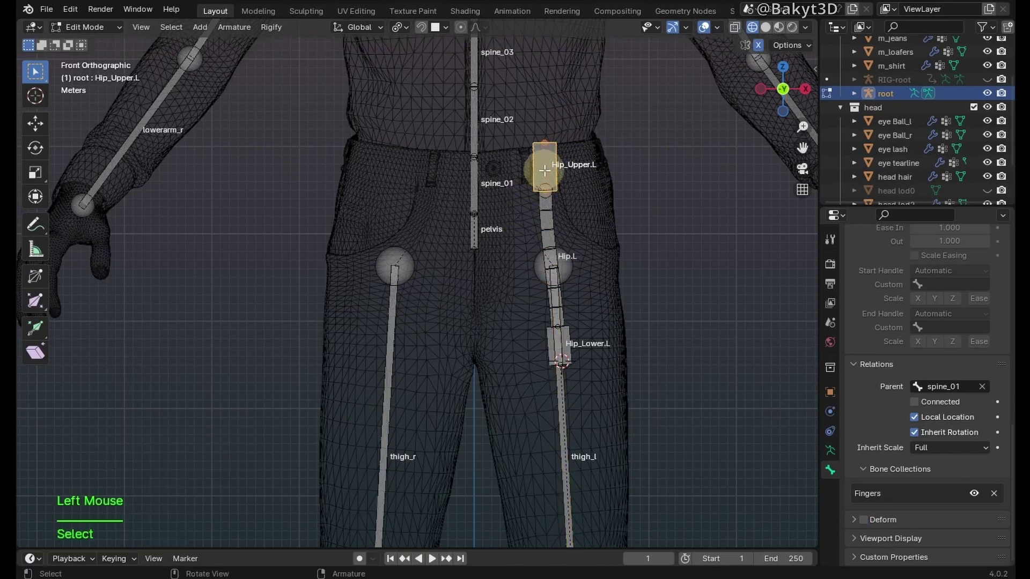
key("r")
left_click(541, 169)
left_click(564, 348)
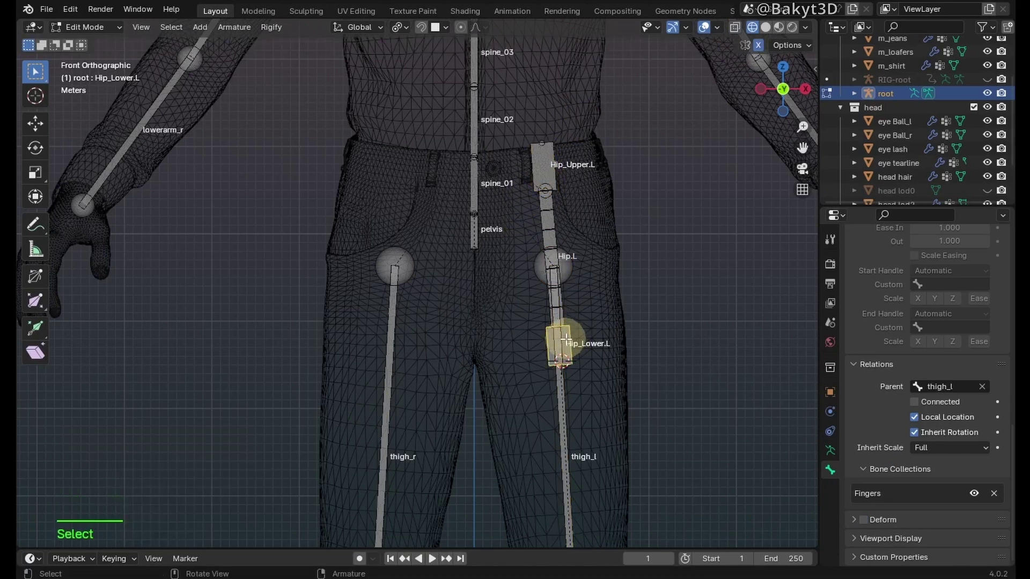
key("r")
left_click(570, 346)
- Reset the original length of Hip.L's Stretch To constraint, then return to Edit Mode
key("Tab")
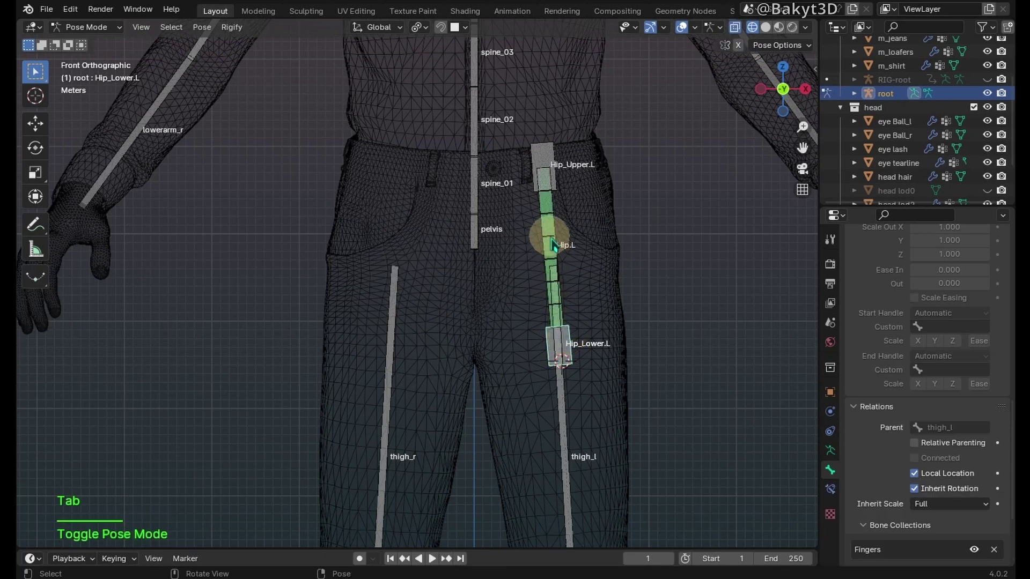
left_click(552, 242)
left_click(830, 489)
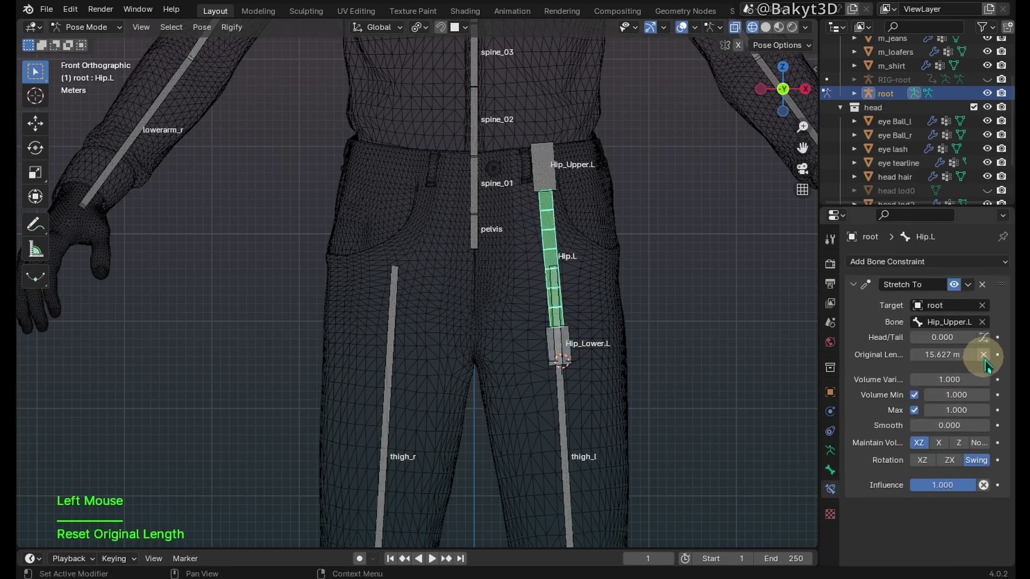
key("Tab")
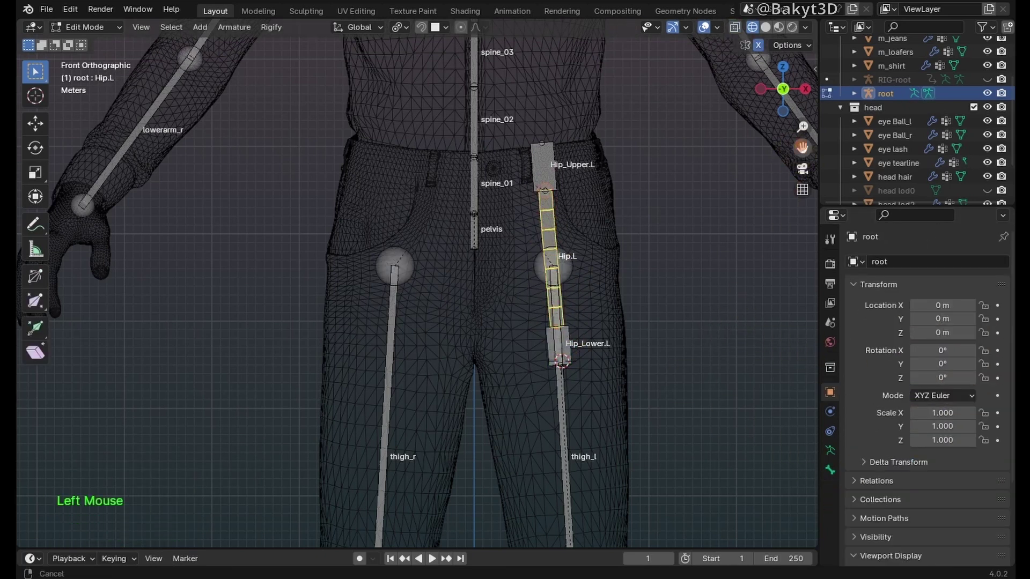
scroll(708, 322, "down", 2)
- Duplicate the hip helper chain up the torso, with its top bone near the left clavicle
middle_click_drag(708, 201, 581, 290, "shift")
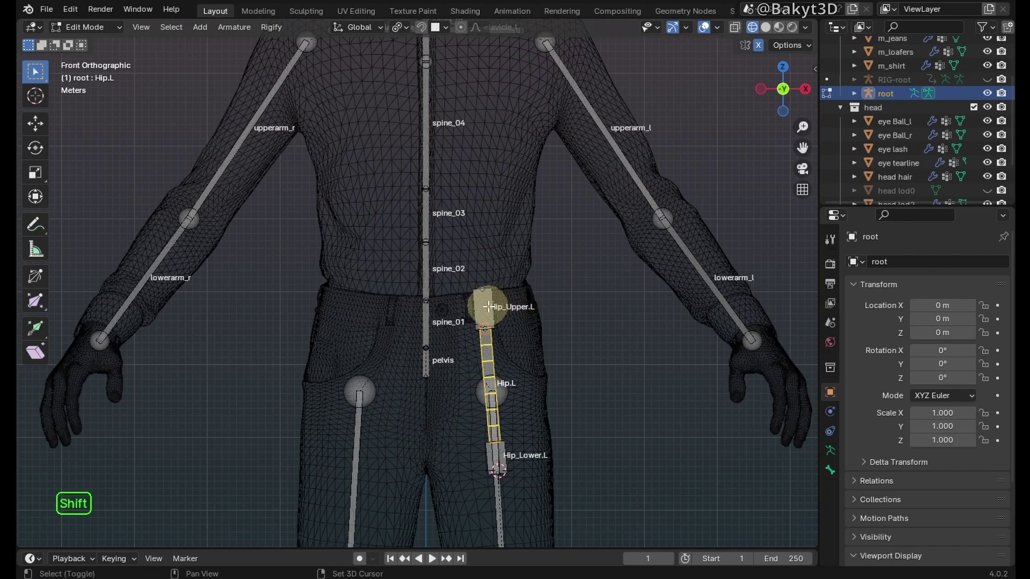
key("shift+d")
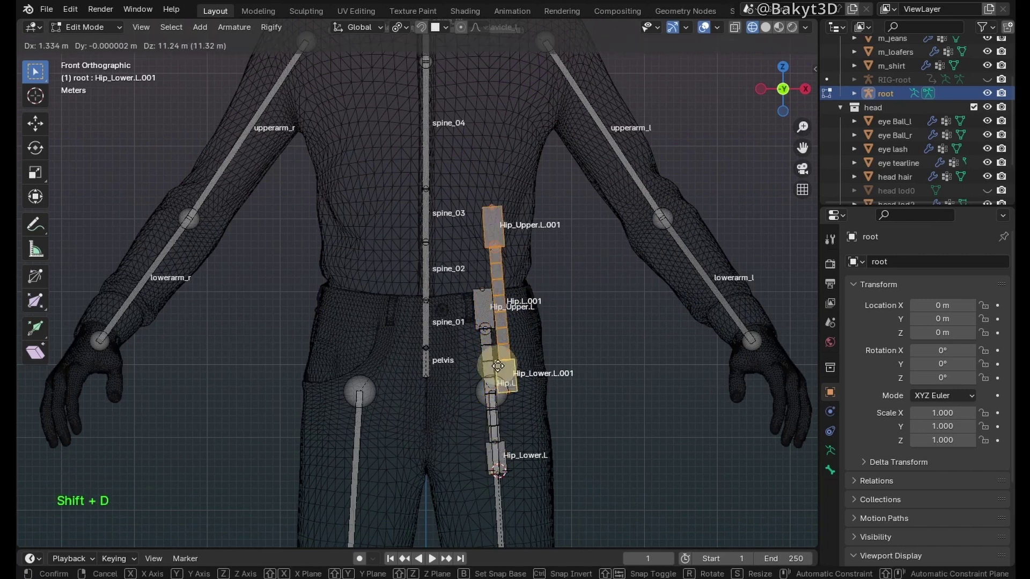
left_click(498, 304)
left_click_drag(492, 158, 507, 89)
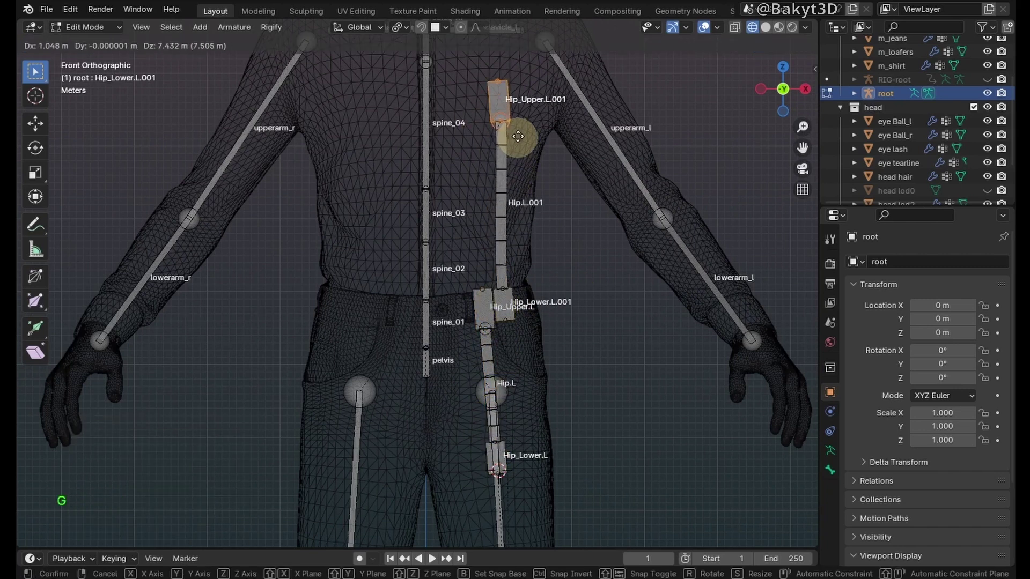
scroll(507, 88, "up", 1)
middle_click_drag(508, 89, 447, 189, "shift")
left_click(448, 188)
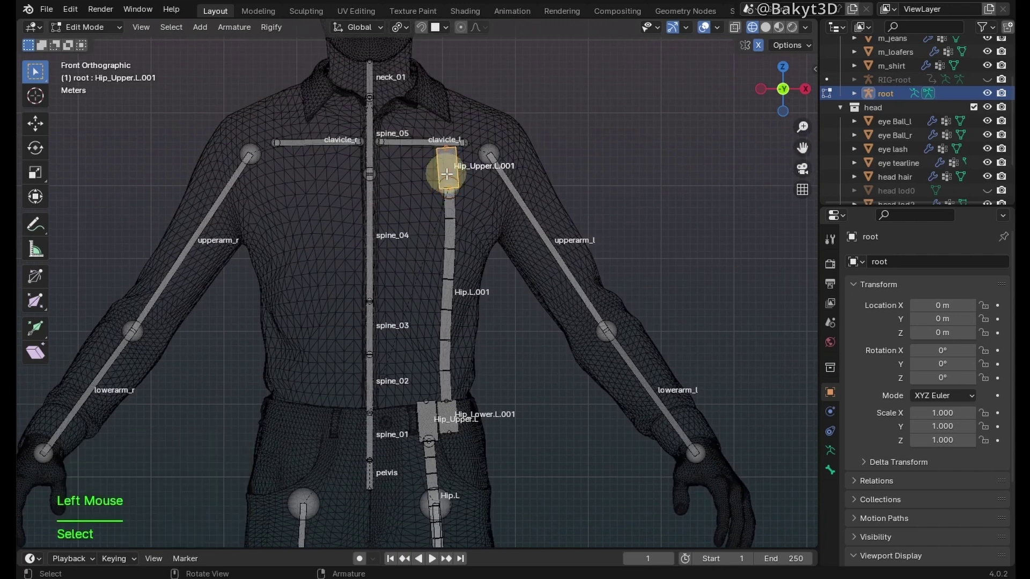
key("r")
left_click(450, 174)
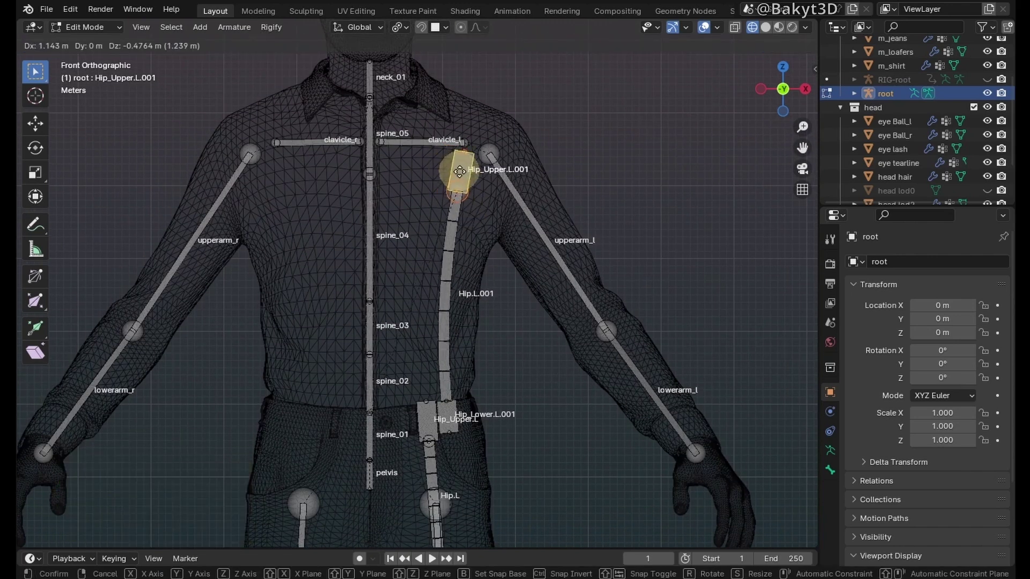
- Rename the copied bones Torso_Upper.L and Torso.L, then duplicate the torso chain
left_click(830, 470)
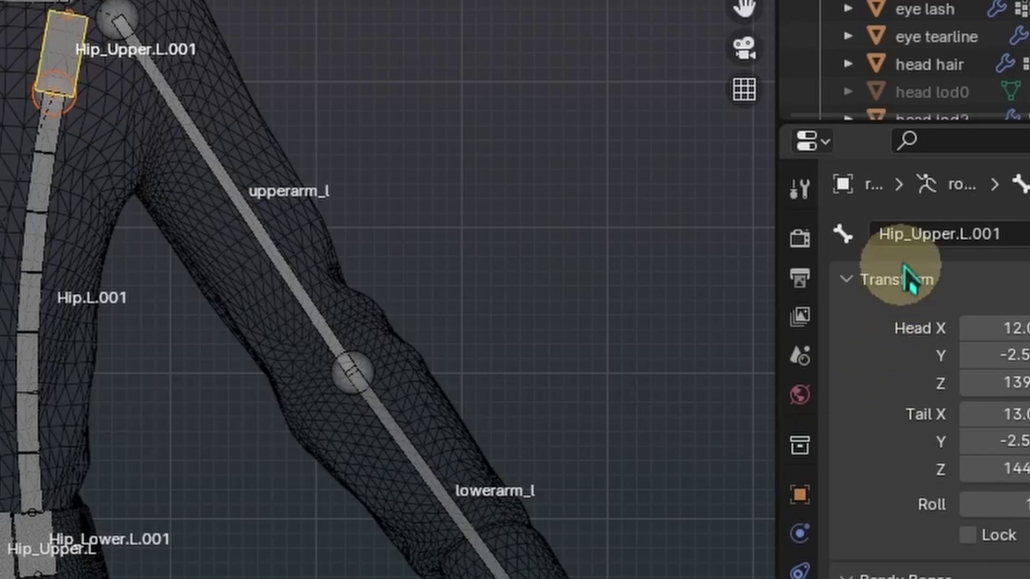
double_click(894, 234)
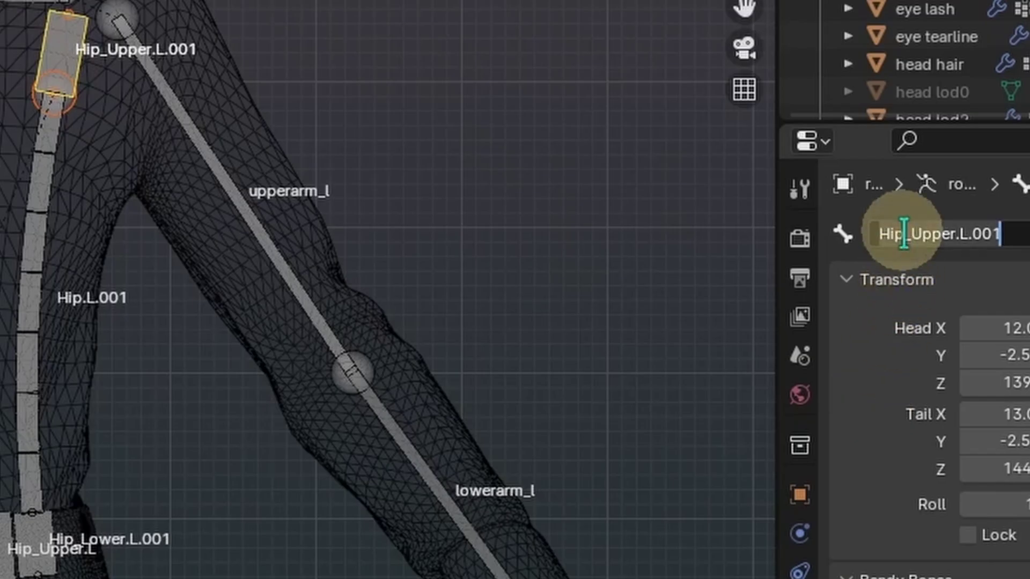
left_click_drag(904, 233, 881, 233)
type("To")
key("End")
key("BackSpace")
key("BackSpace")
key("BackSpace")
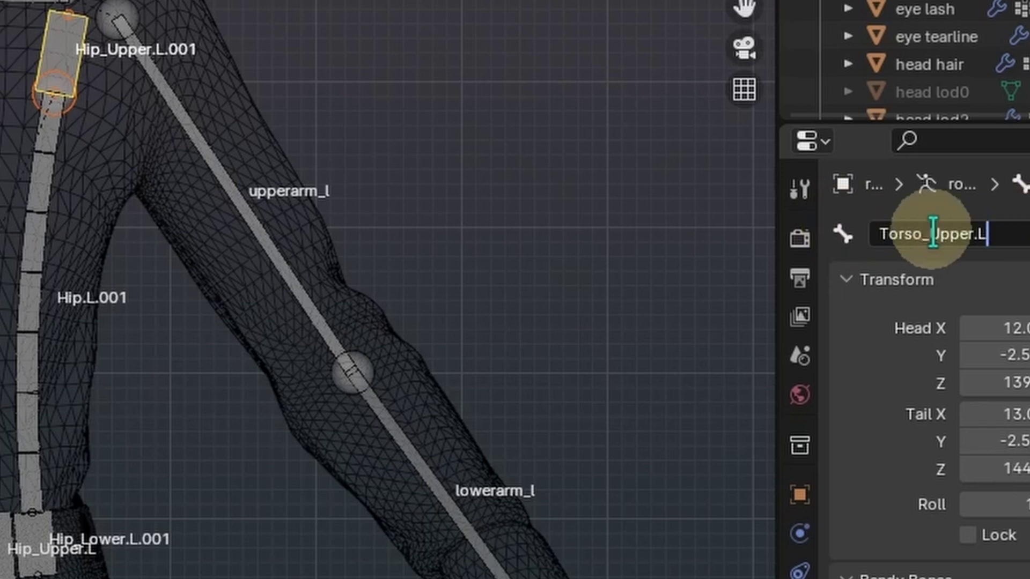
key("Return")
left_click(47, 299)
double_click(901, 233)
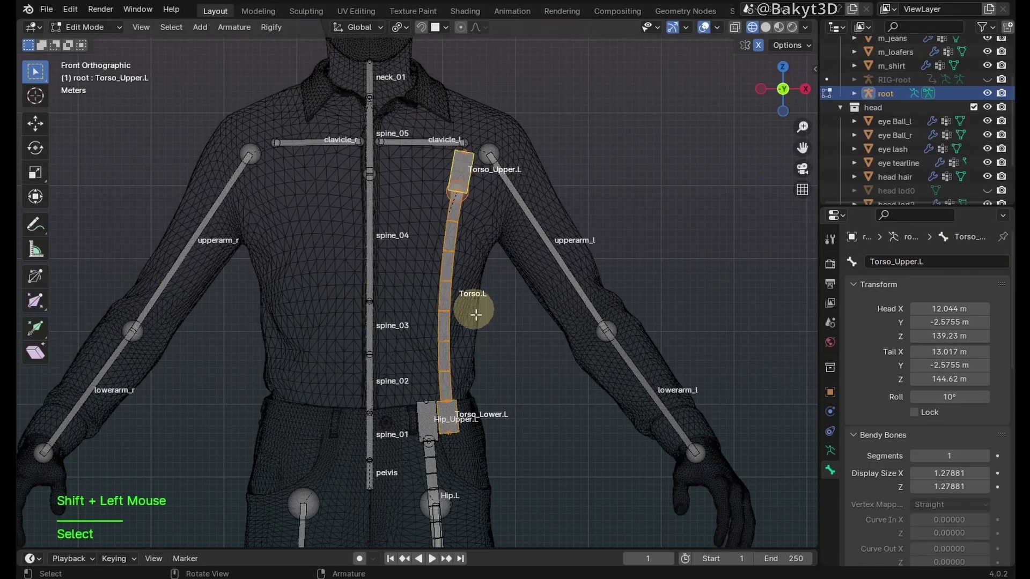
key("shift+d")
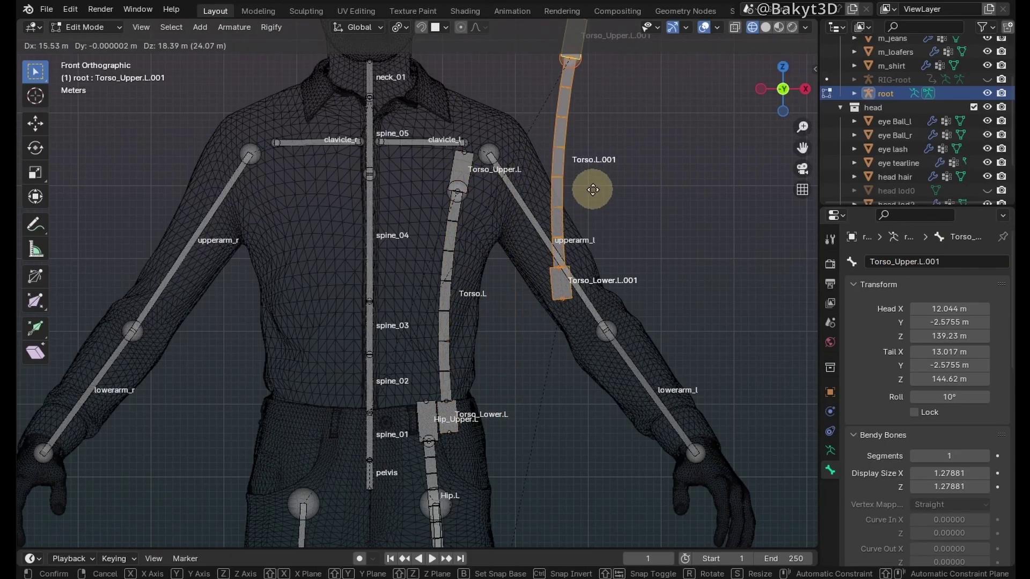
left_click(563, 73)
- Rotate the copied chain across the chest, with its lower end along the upper arm
key("r")
left_click(403, 237)
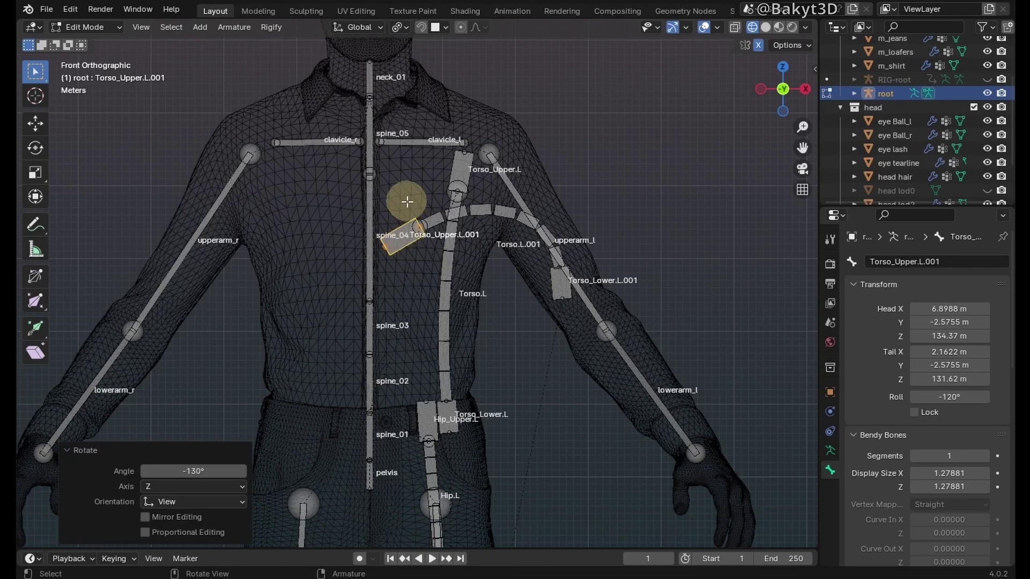
left_click(563, 286)
key("r")
left_click(552, 283)
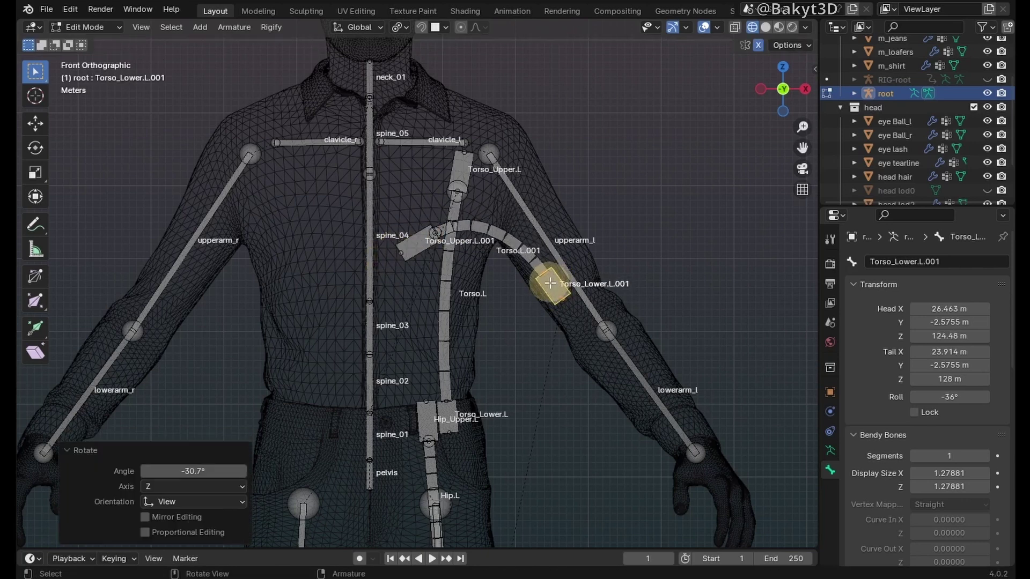
- Rename the copied bones Armpit_Upper.L, Armpit.L and Armpit_Lower.L
left_click(419, 242)
double_click(893, 262)
type("Armpit")
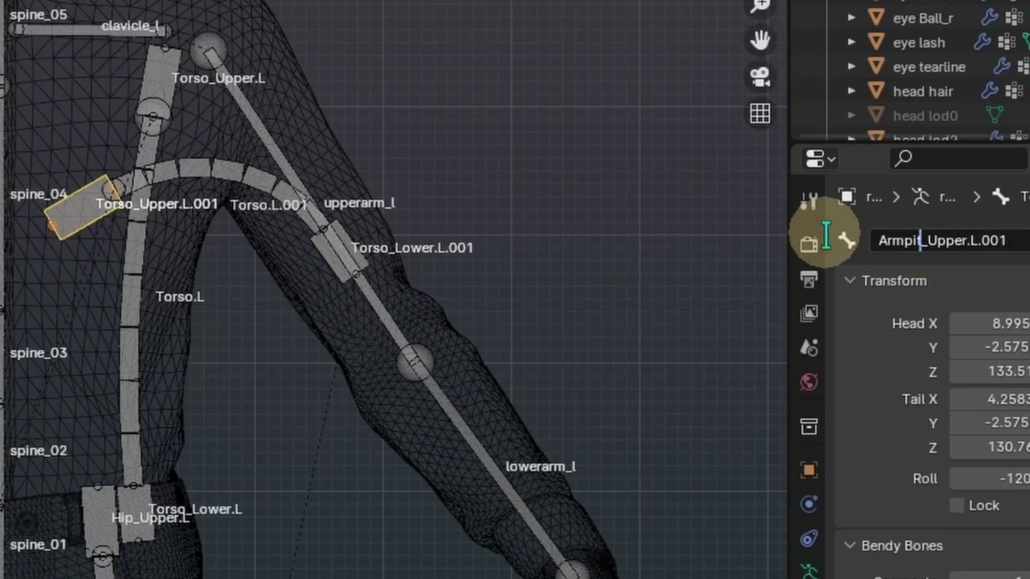
key("Return")
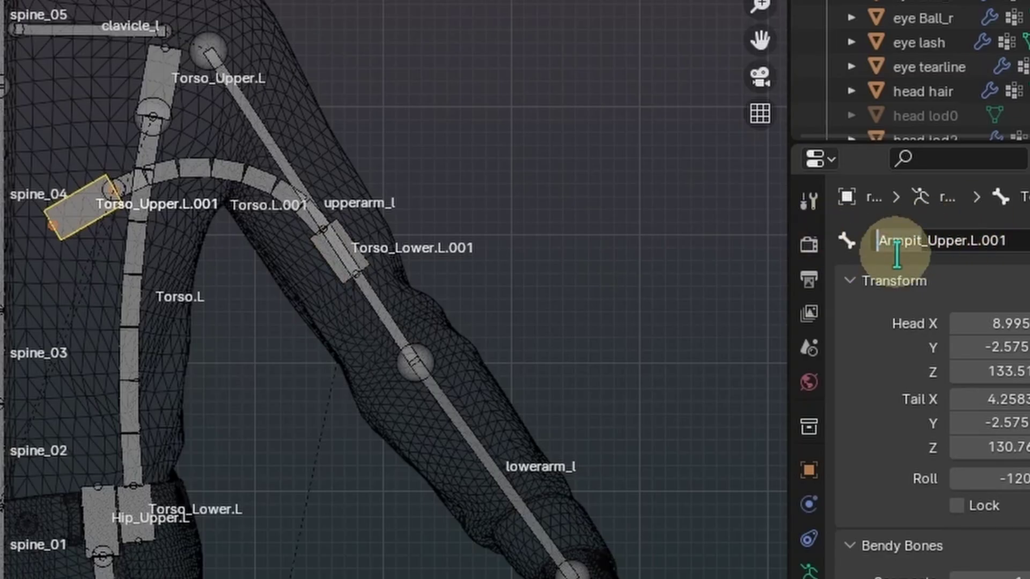
left_click(258, 185)
double_click(901, 240)
type("Armpit")
key("Return")
left_click(354, 248)
double_click(901, 240)
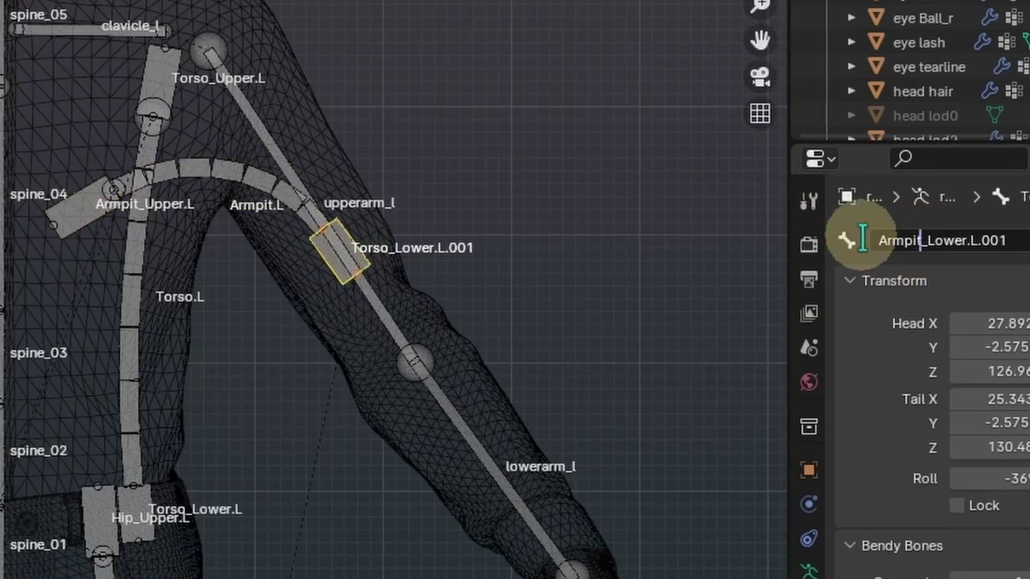
type("Armpit")
key("Return")
- Duplicate the armpit chain over the shoulder, moving its ends onto the upper arm
left_click(274, 169)
key("shift+d")
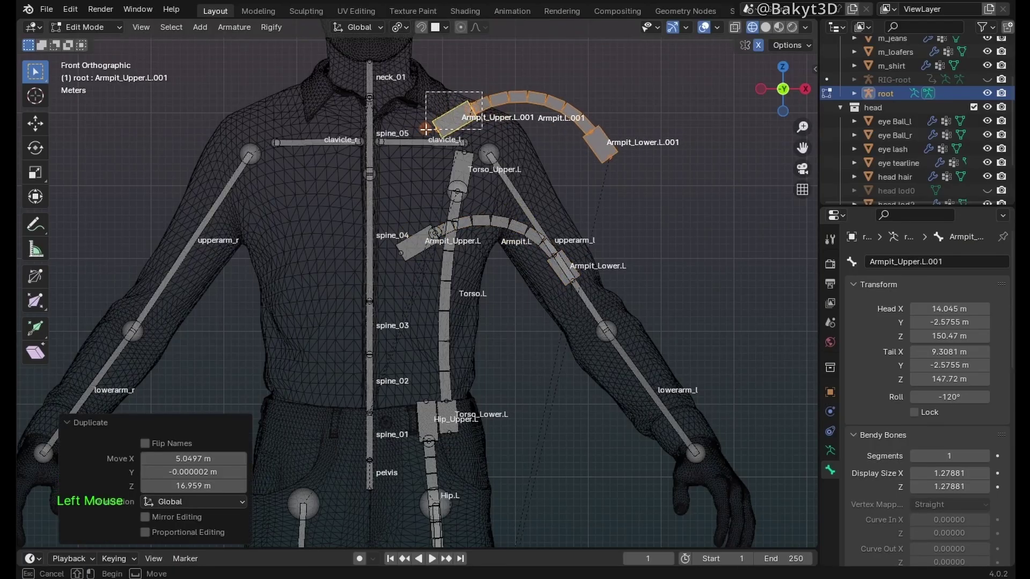
left_click(426, 127)
key("g")
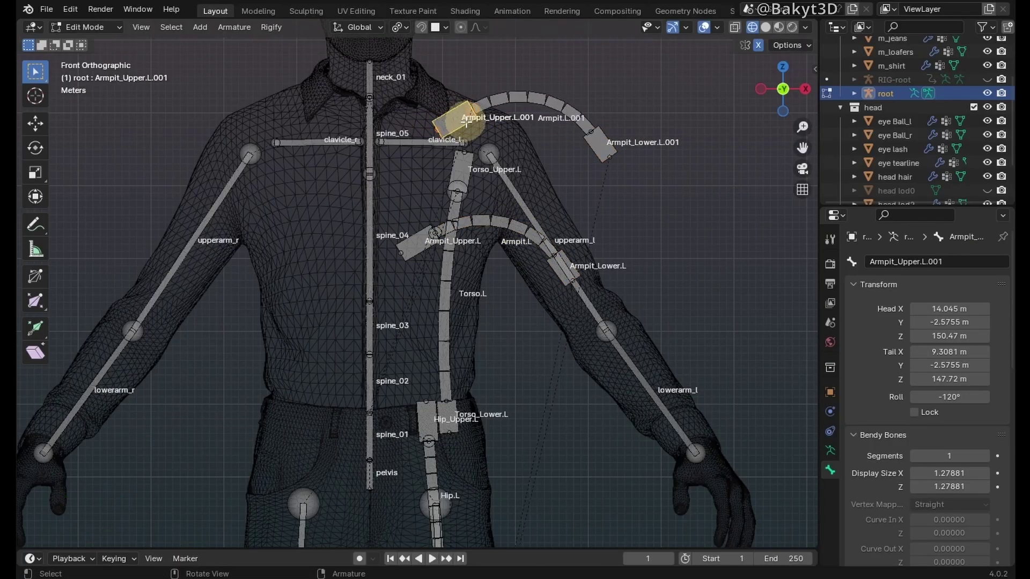
left_click(483, 104)
left_click(600, 149)
key("g")
left_click(539, 171)
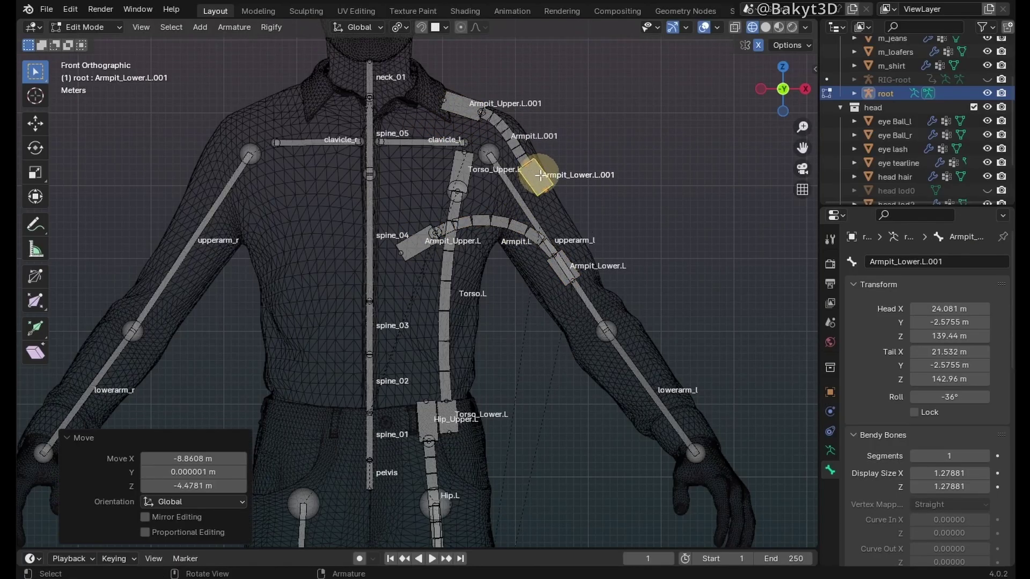
- Refine the shoulder copy's end bones so they follow the shoulder, checking side and front views
left_click(482, 104)
key("r")
left_click(534, 182)
key("g")
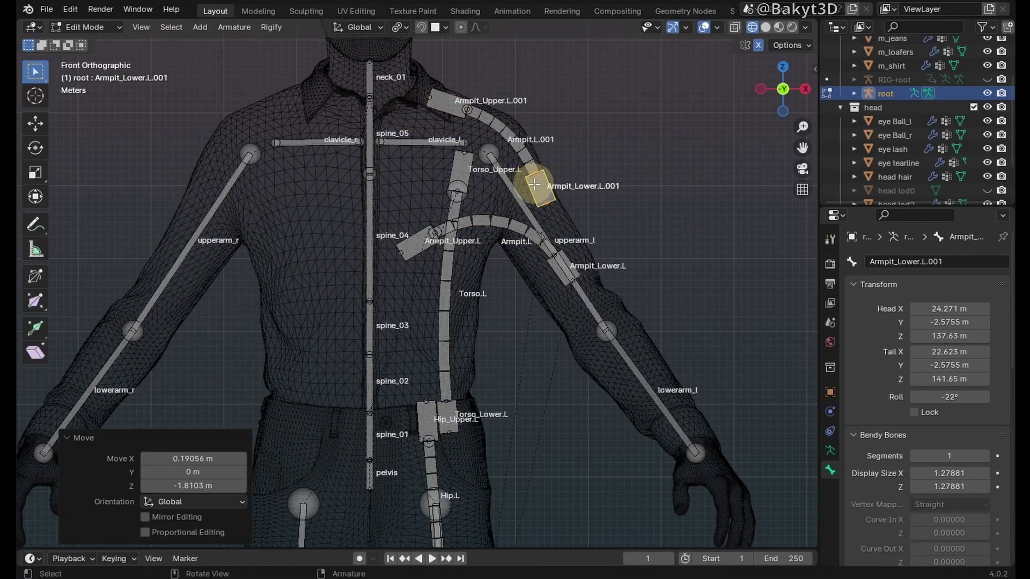
key("ctrl+KP_3")
key("ctrl+KP_Add")
key("g")
left_click(490, 96)
key("KP_1")
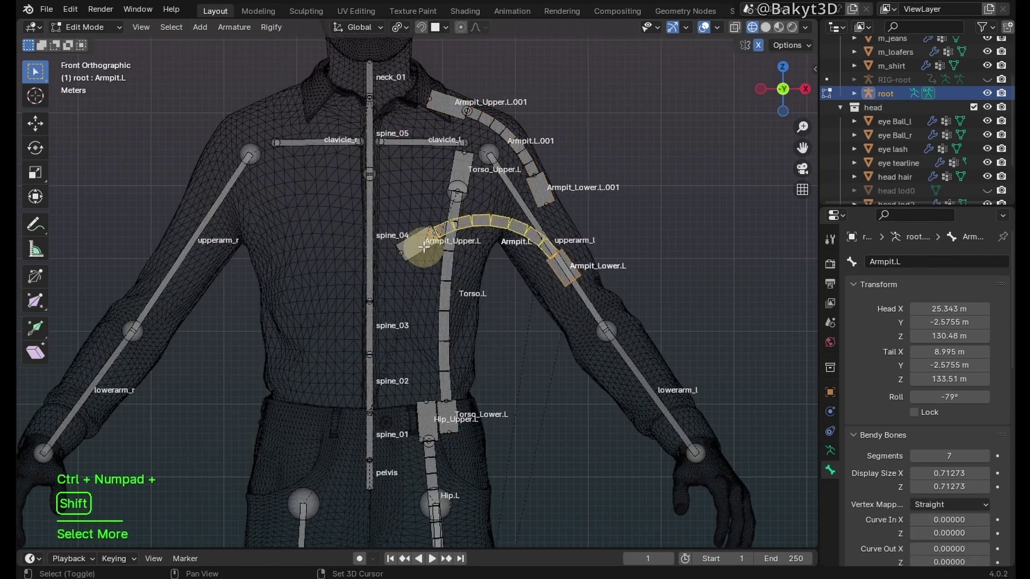
key("ctrl+KP_3")
key("KP_1")
- Move Torso_Upper.L back in depth and tilt it slightly from the side view
left_click(458, 172)
key("ctrl+KP_3")
left_click(499, 161)
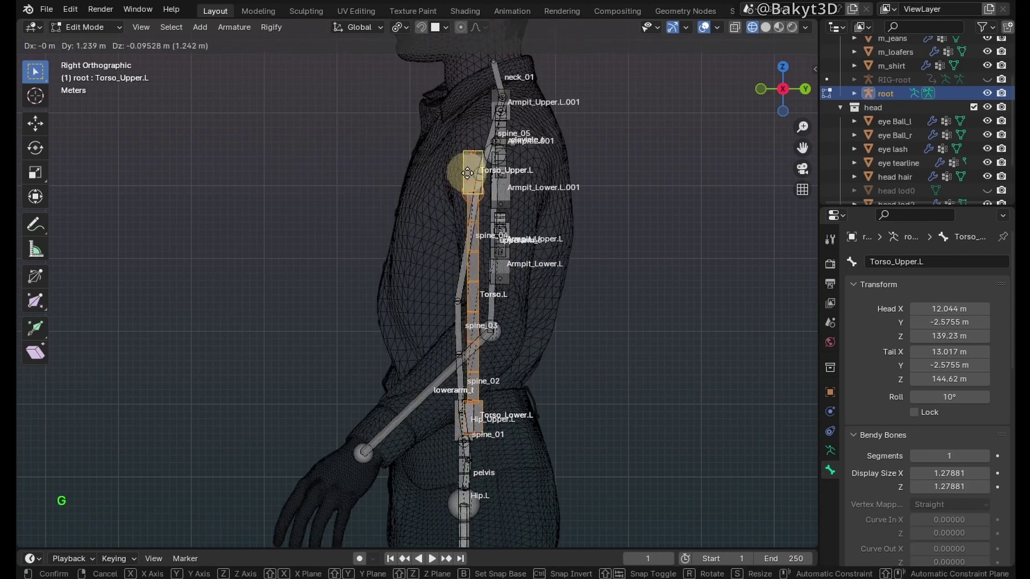
key("g")
left_click(503, 173)
key("r")
left_click(630, 188)
key("KP_1")
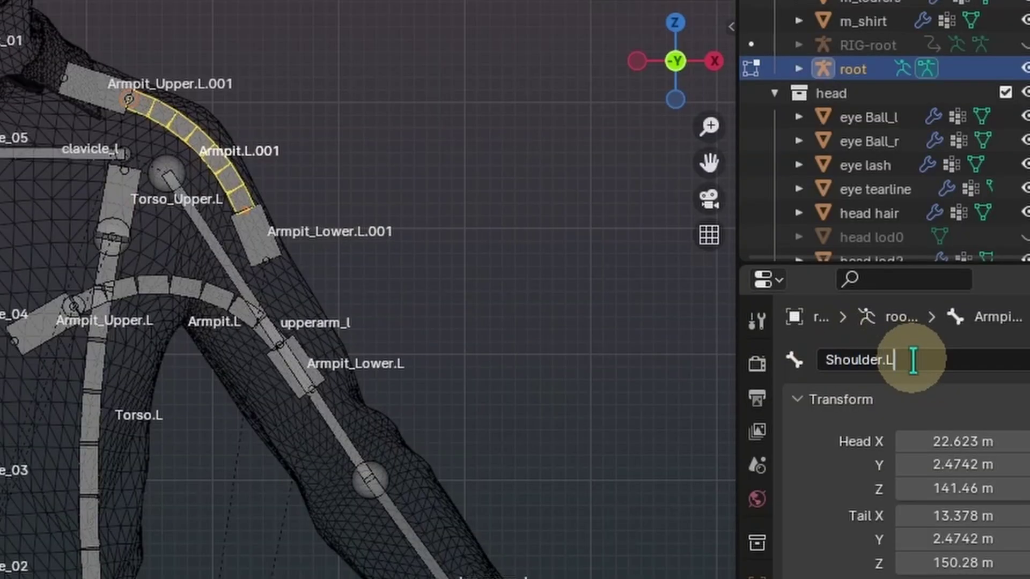
left_click(923, 360)
type("Shoulder")
- Rename the shoulder copy's bones Shoulder.L, Shoulder_Upper.L and Shoulder_Lower.L
key("Return")
type("Shoulder")
left_click(81, 81)
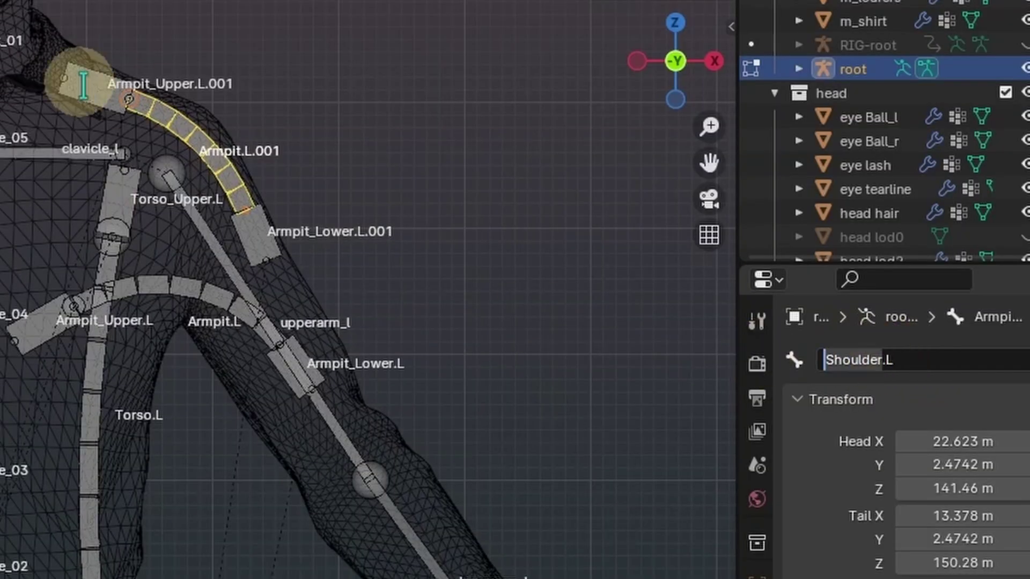
double_click(861, 360)
type("Shoulder_Upper.L")
left_click(258, 234)
double_click(861, 360)
type("Shoulder_Lower.L")
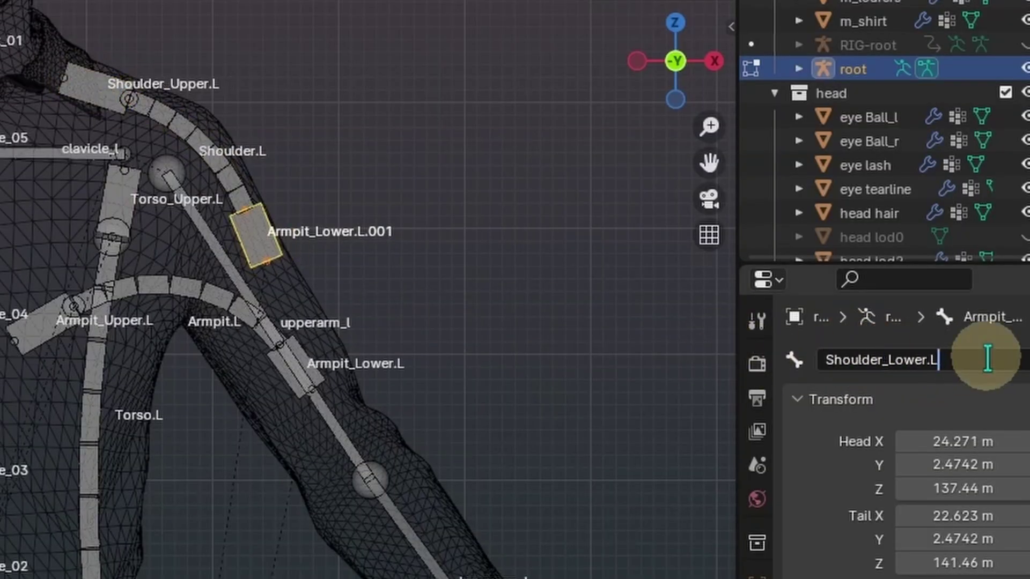
- Parent Torso_Lower.L to spine_01 and Torso_Upper.L to spine_05 with Keep Offset
key("Return")
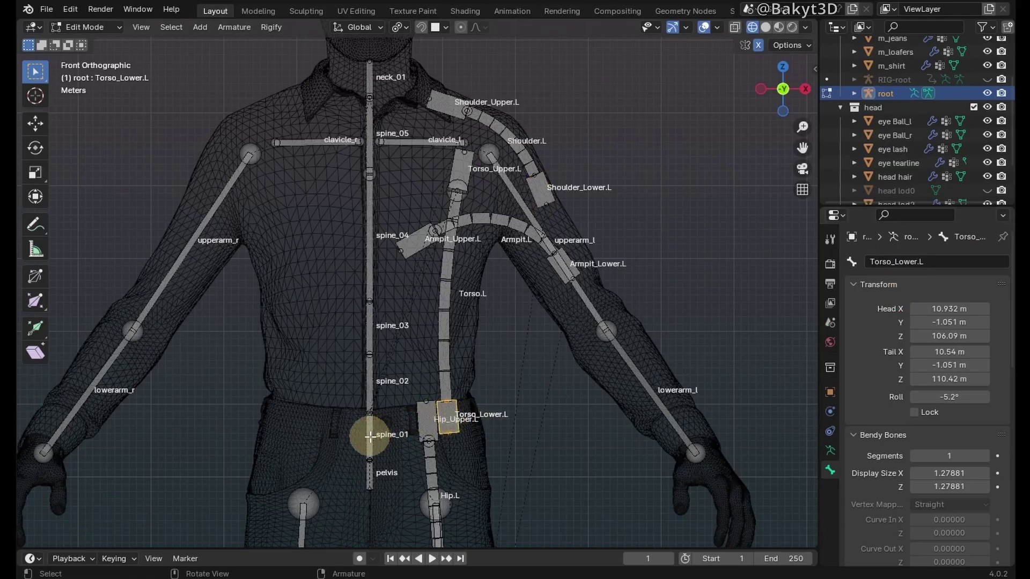
left_click(369, 438, "shift")
key("ctrl+p")
left_click(368, 437)
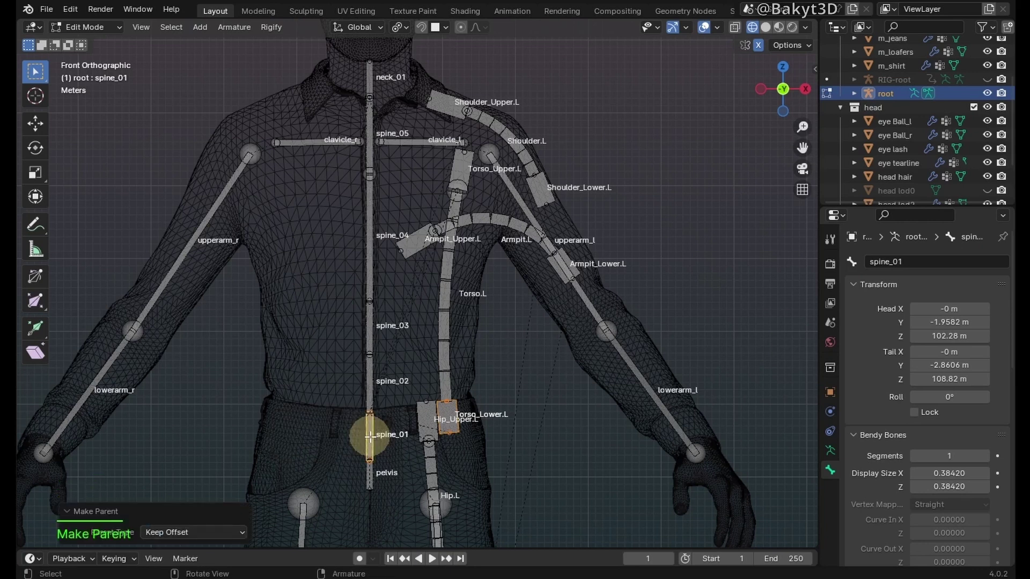
left_click(454, 175)
left_click(368, 129, "shift")
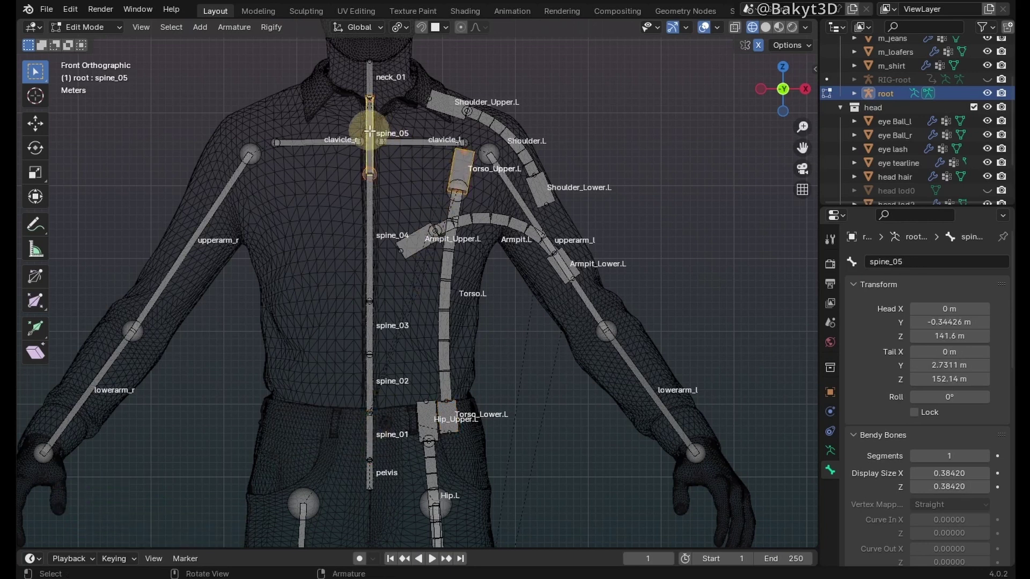
key("ctrl+p")
left_click(369, 139)
- Parent Armpit_Upper.L to clavicle_l and Armpit_Lower.L to upperarm_l, keeping offset
left_click(415, 240)
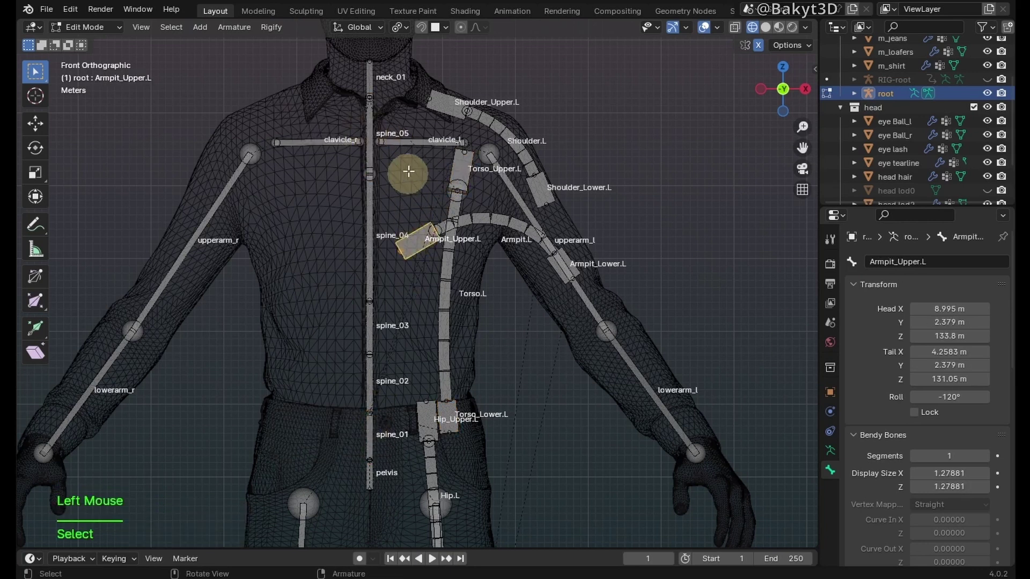
left_click(406, 143, "shift")
key("ctrl+p")
left_click(415, 156)
left_click(556, 269)
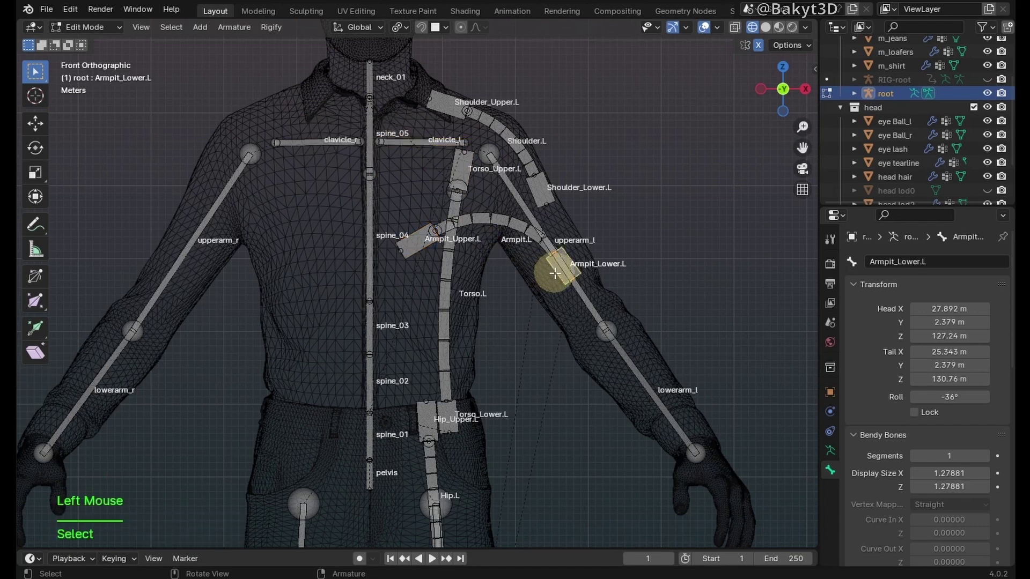
left_click(578, 293, "shift")
key("ctrl+p")
left_click(578, 294)
- Parent Shoulder_Lower.L to upperarm_l and Shoulder_Upper.L to clavicle_l, keeping offset
left_click(556, 197)
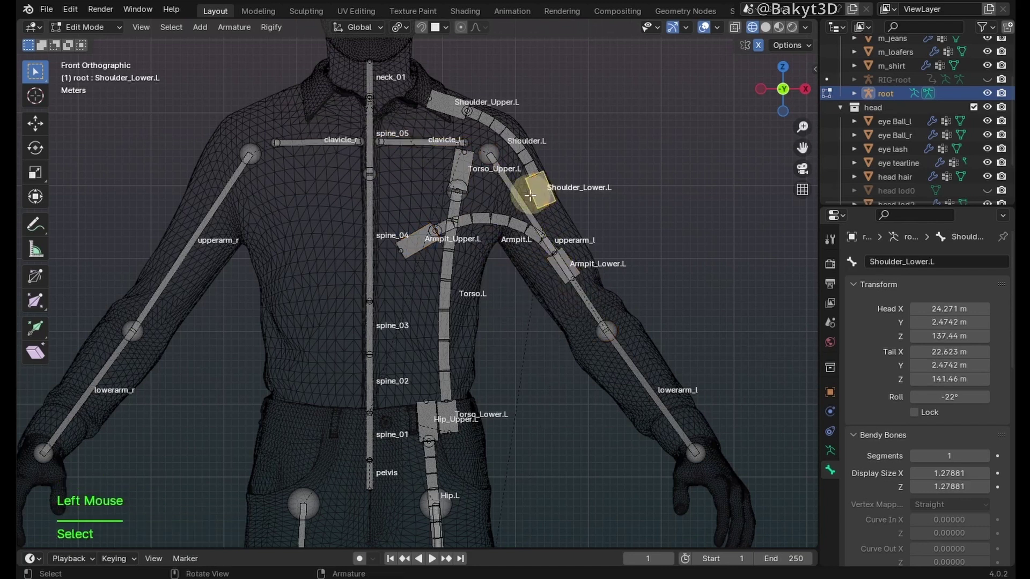
left_click(564, 254, "shift")
key("ctrl+p")
left_click(523, 200)
left_click(452, 104)
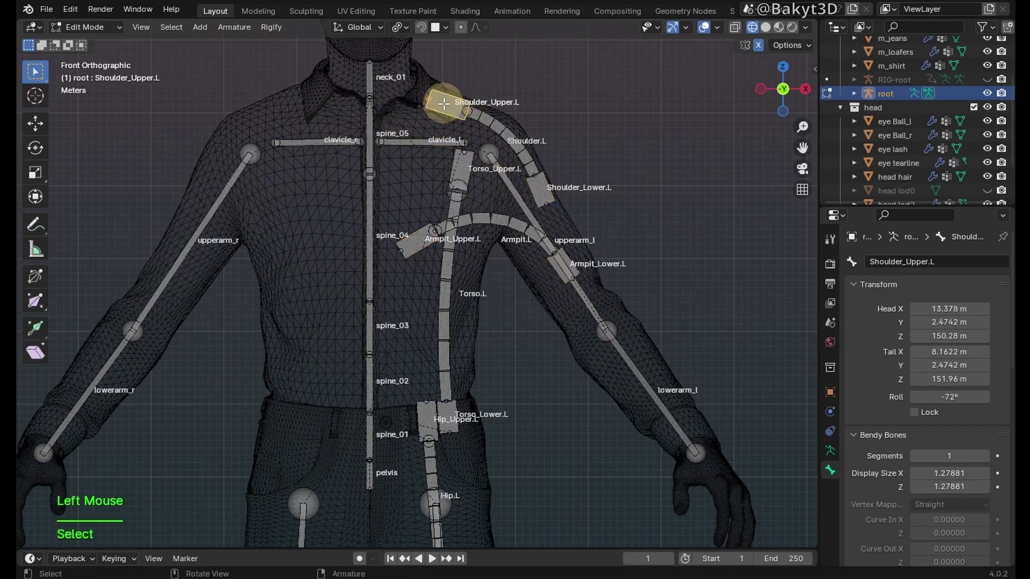
left_click(406, 143, "shift")
key("ctrl+p")
left_click(410, 157)
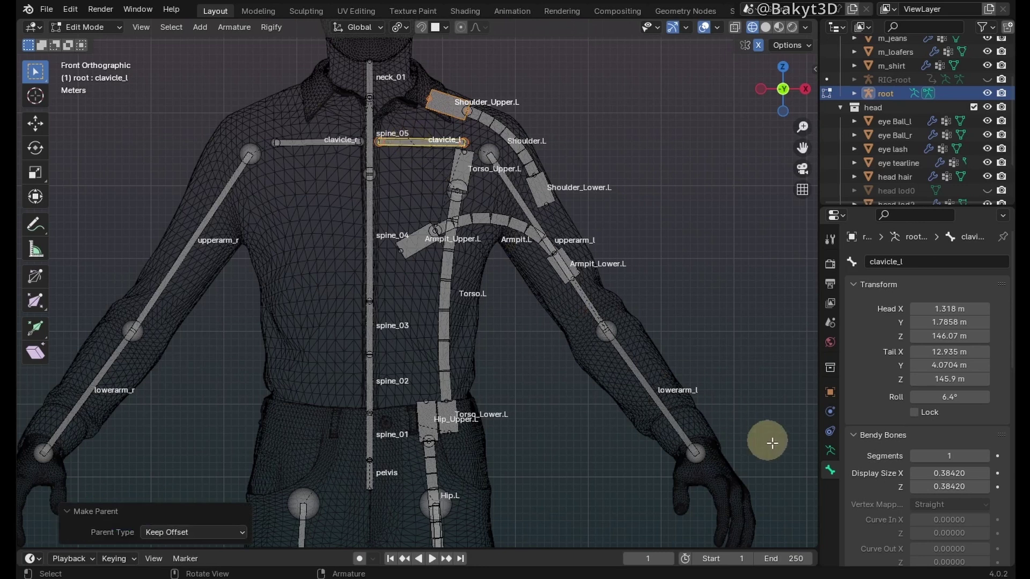
left_click(830, 450)
- Hide bone names, then reset Torso.L's Stretch To original length in Pose Mode
left_click(915, 534)
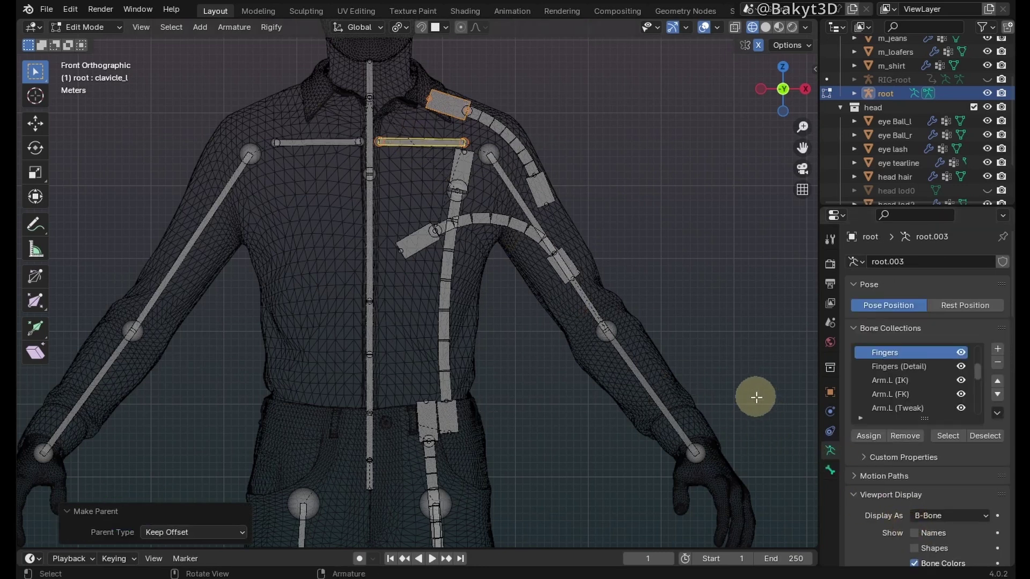
key("ctrl+Tab")
left_click(445, 342)
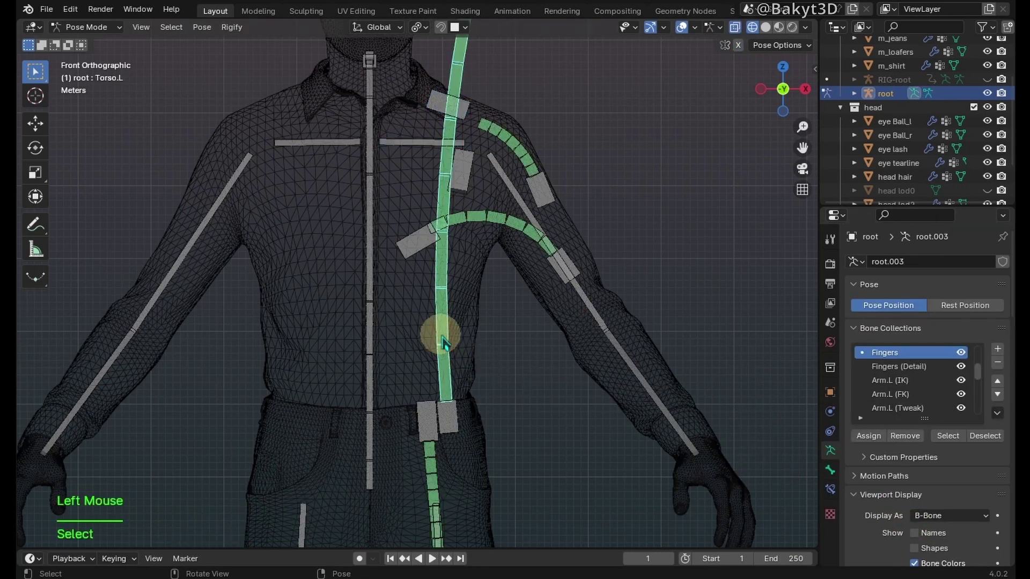
left_click(831, 493)
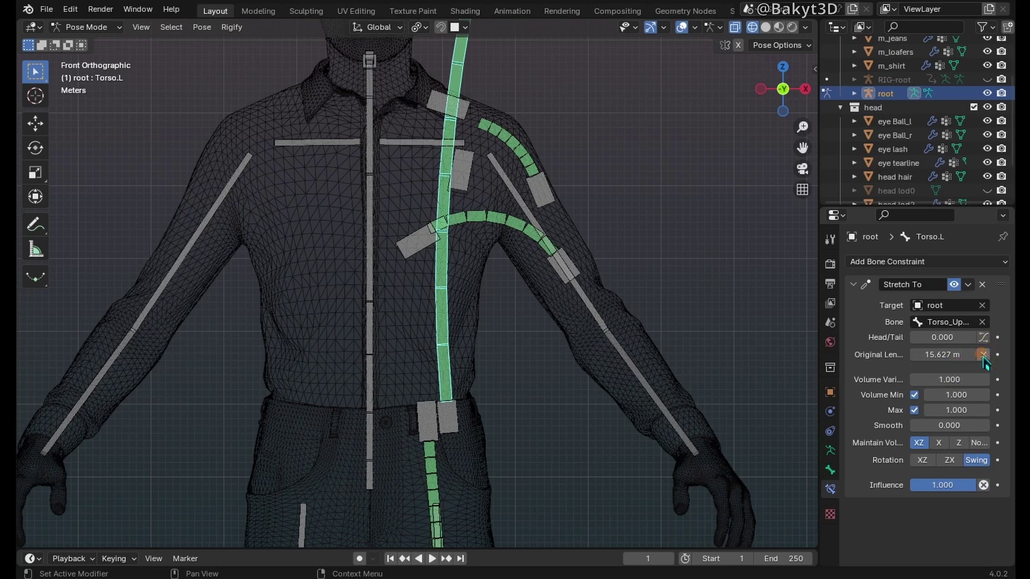
left_click(984, 356)
- Reset the Stretch To original length on Armpit.L and Shoulder.L, then return to object mode
left_click(507, 219)
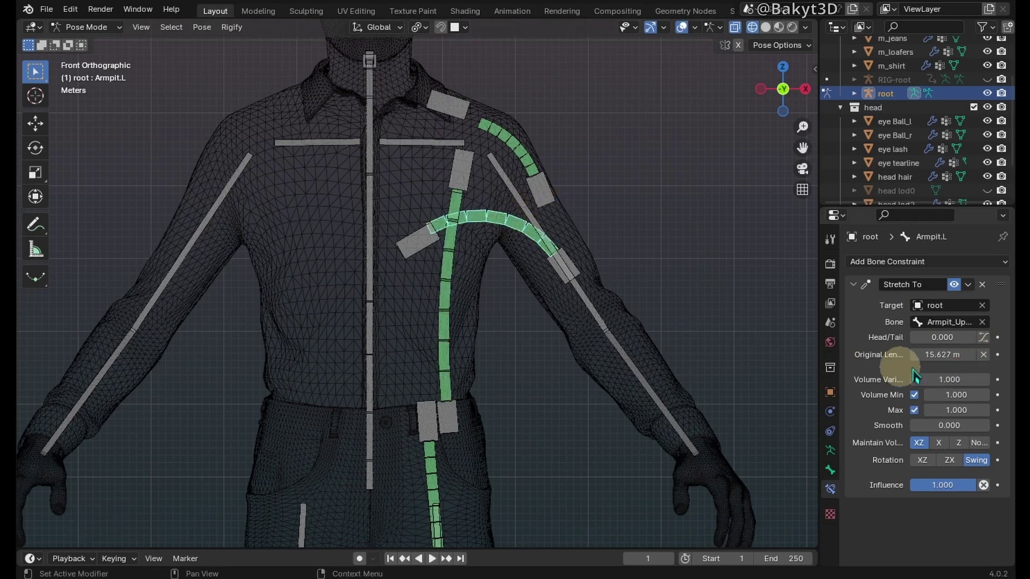
left_click(591, 197)
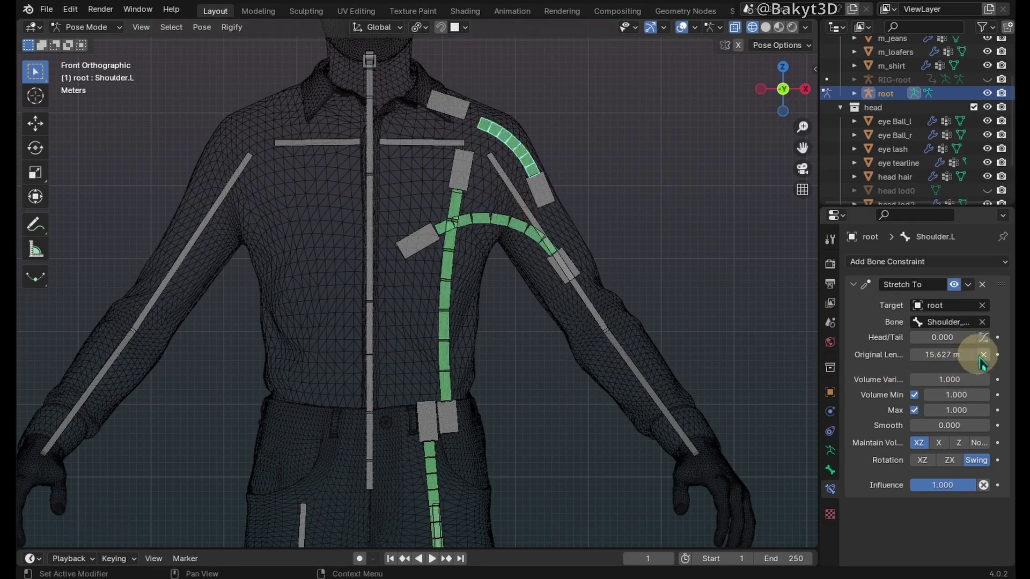
left_click(983, 356)
key("ctrl+Tab")
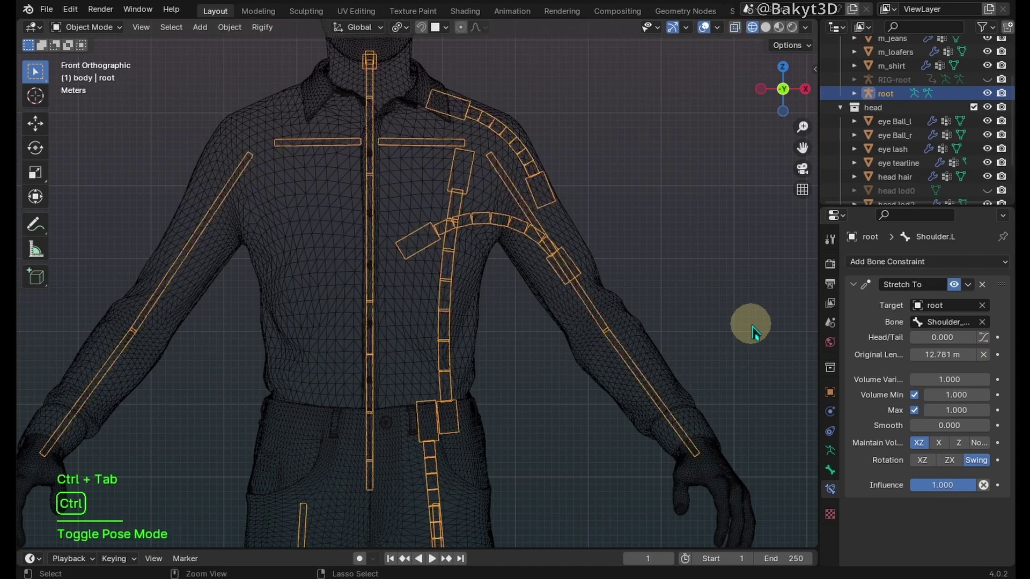
- Parent the shirt and jeans to the rig With Automatic Weights
left_click(651, 346)
left_click(480, 465, "shift")
left_click(433, 252, "ctrl")
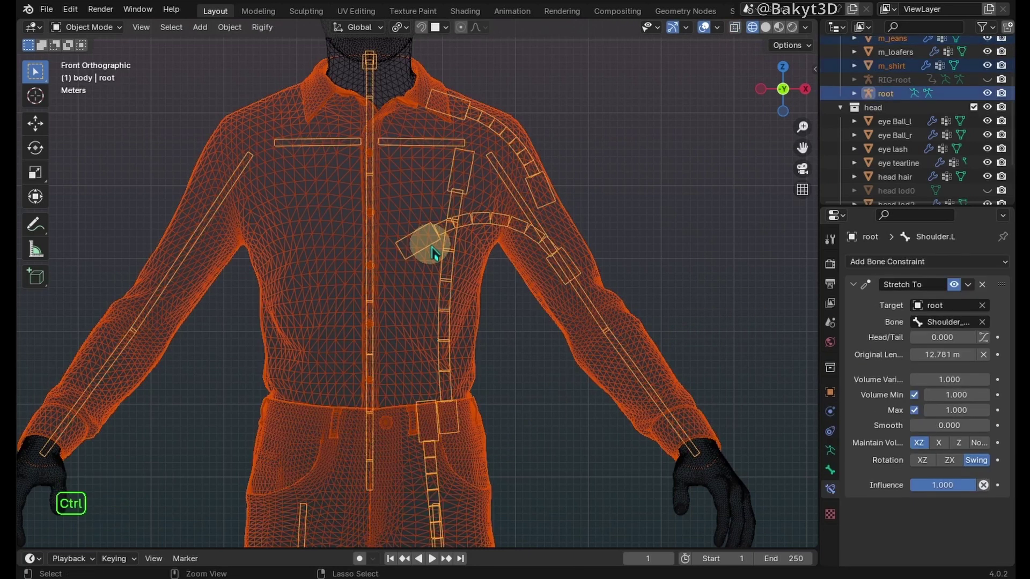
key("ctrl+p")
left_click(424, 342)
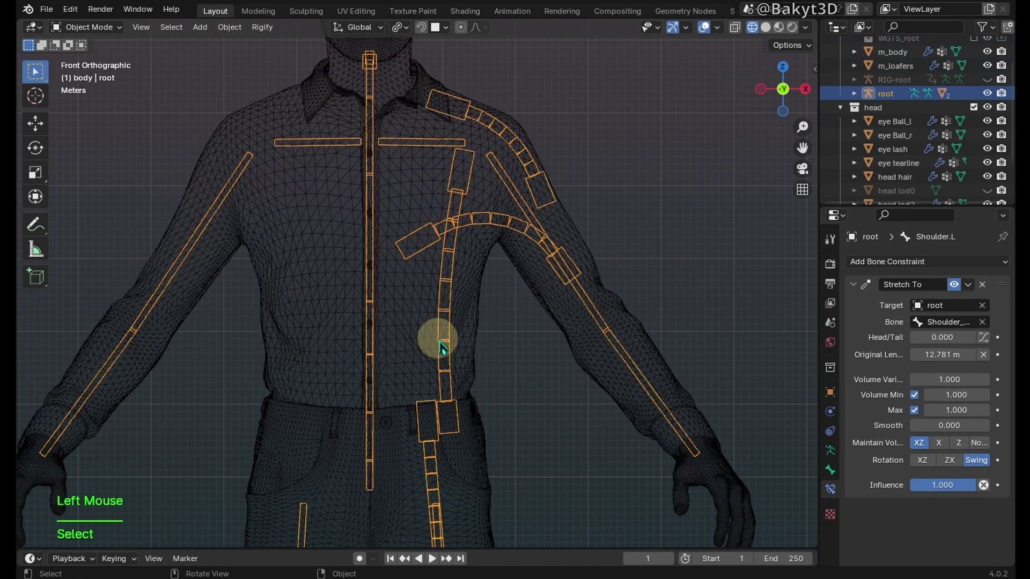
- In Pose Mode, test-rotate upperarm_l and thigh_l, cancelling each rotation
key("ctrl+Tab")
scroll(441, 346, "down", 3)
left_click(499, 220)
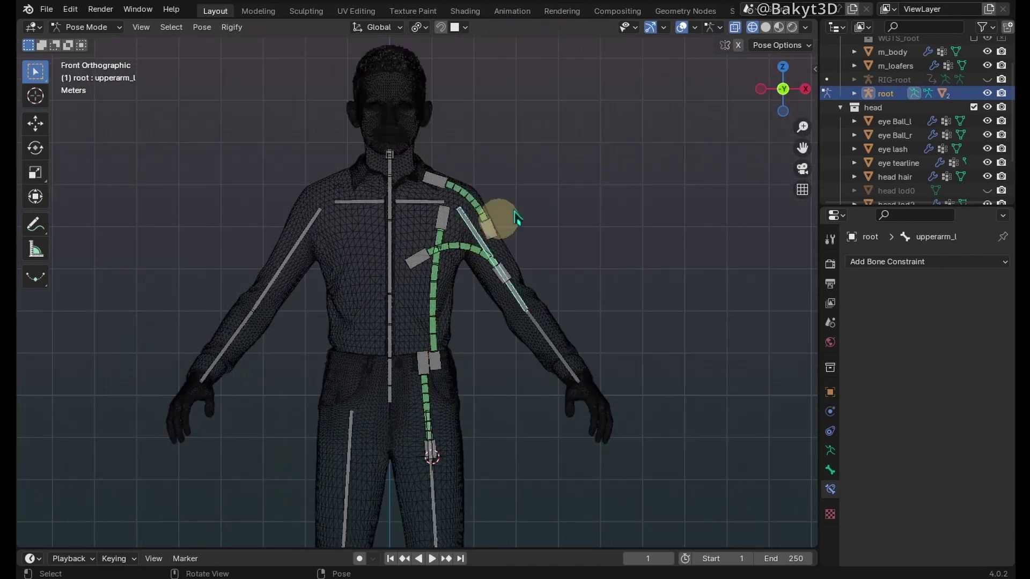
key("r")
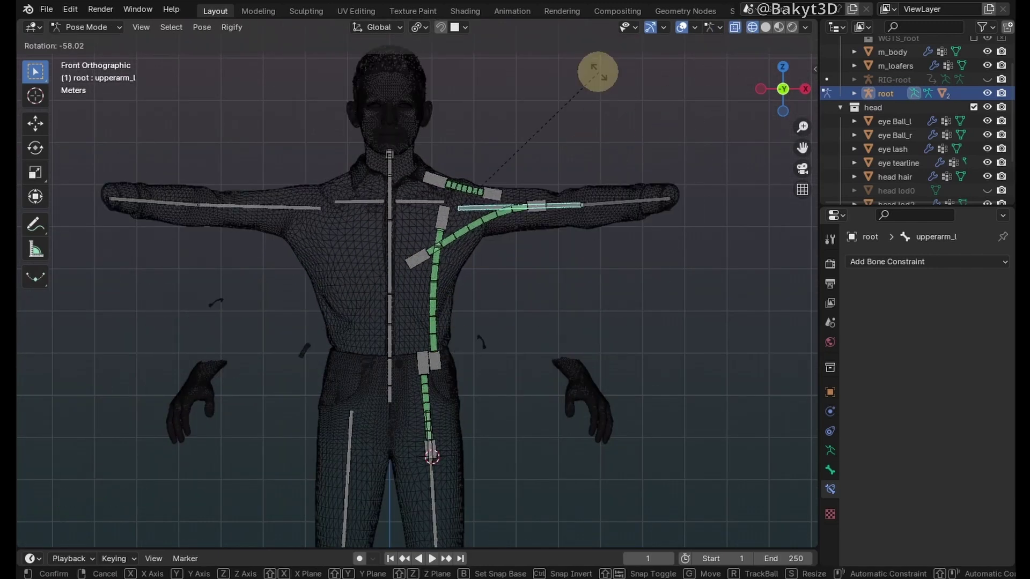
right_click(599, 72)
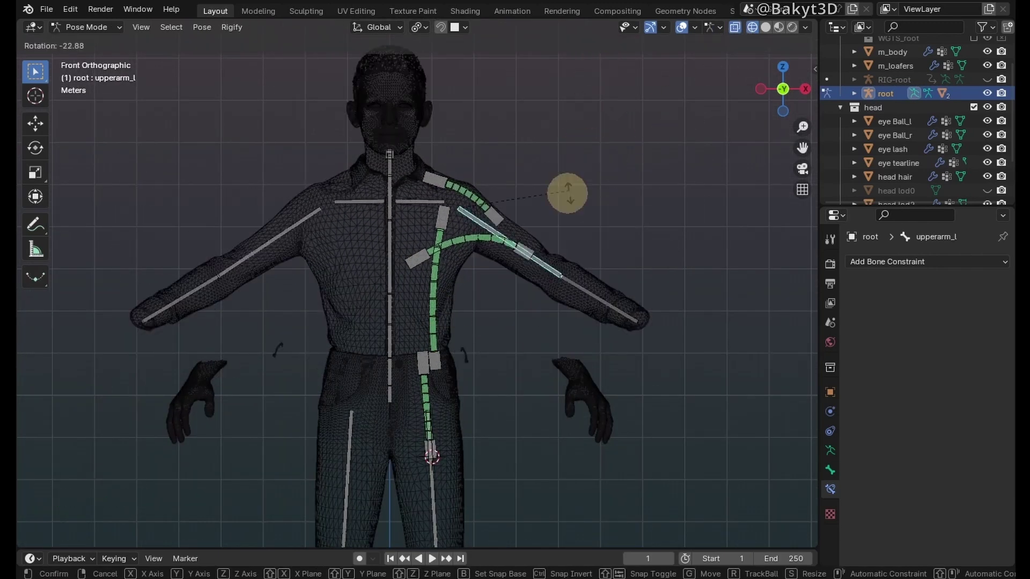
left_click(435, 513)
key("r")
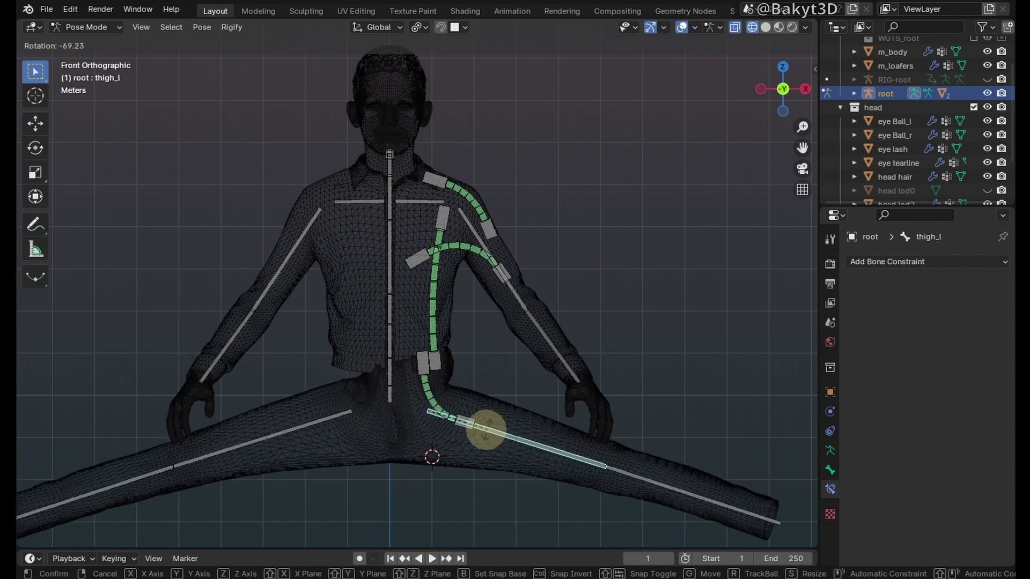
right_click(489, 435)
left_click(488, 443)
- In Edit Mode, select the left torso, shoulder and armpit helper chains
key("Tab")
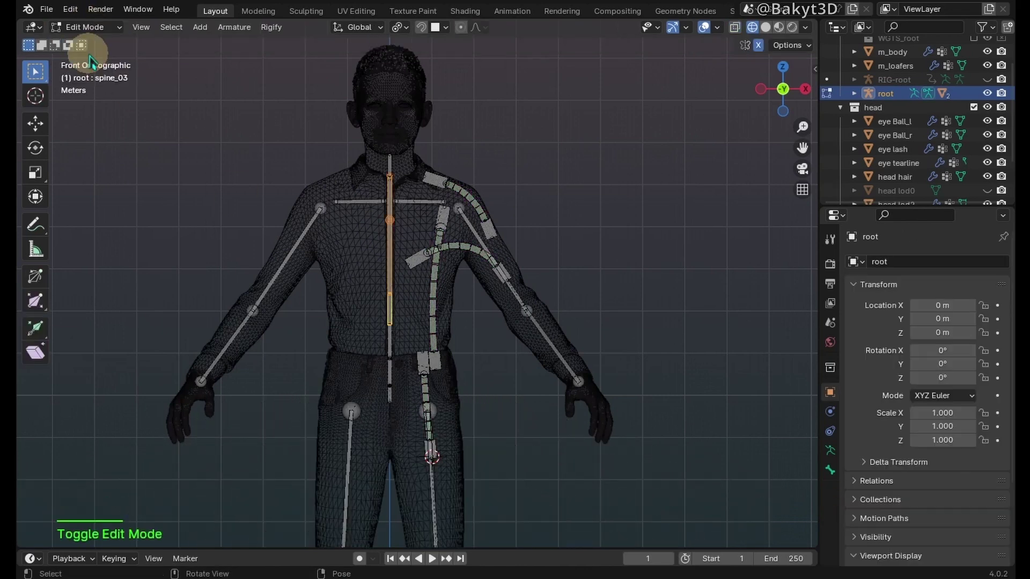
left_click(431, 362, "shift")
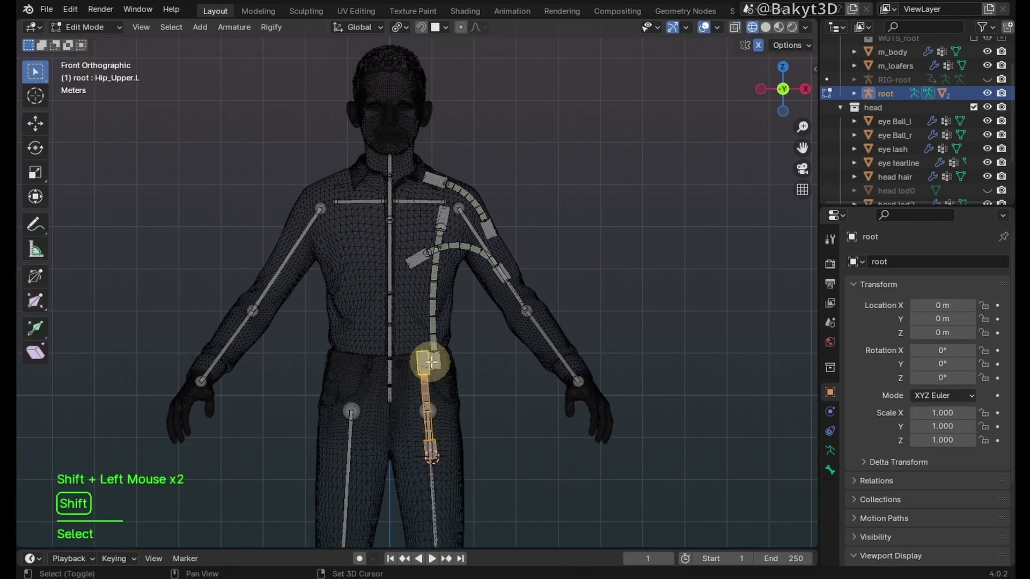
left_click(444, 216, "shift")
left_click(489, 258, "shift")
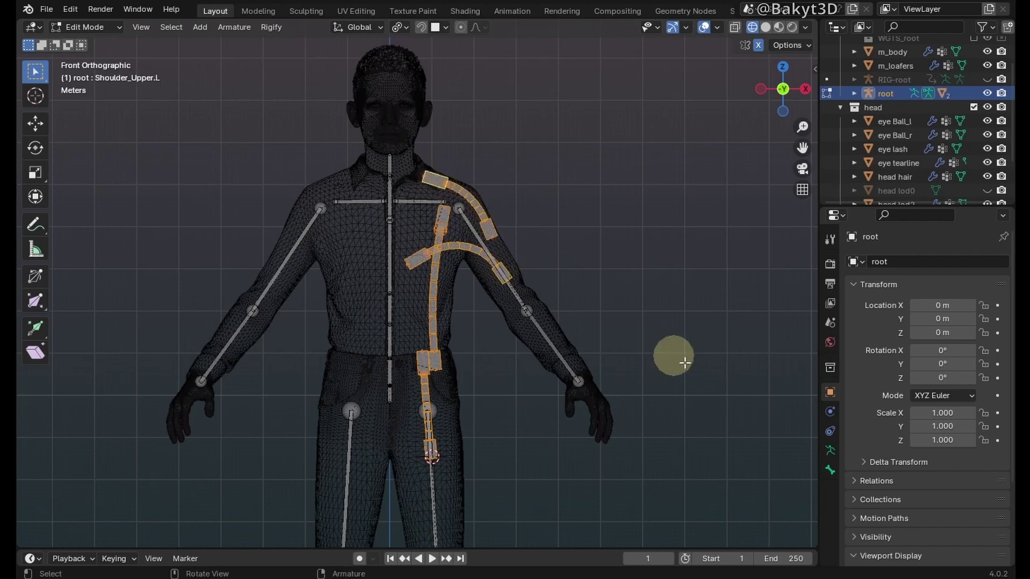
- Assign the selected bones to a new Helper Bones collection and symmetrize them
left_click(829, 452)
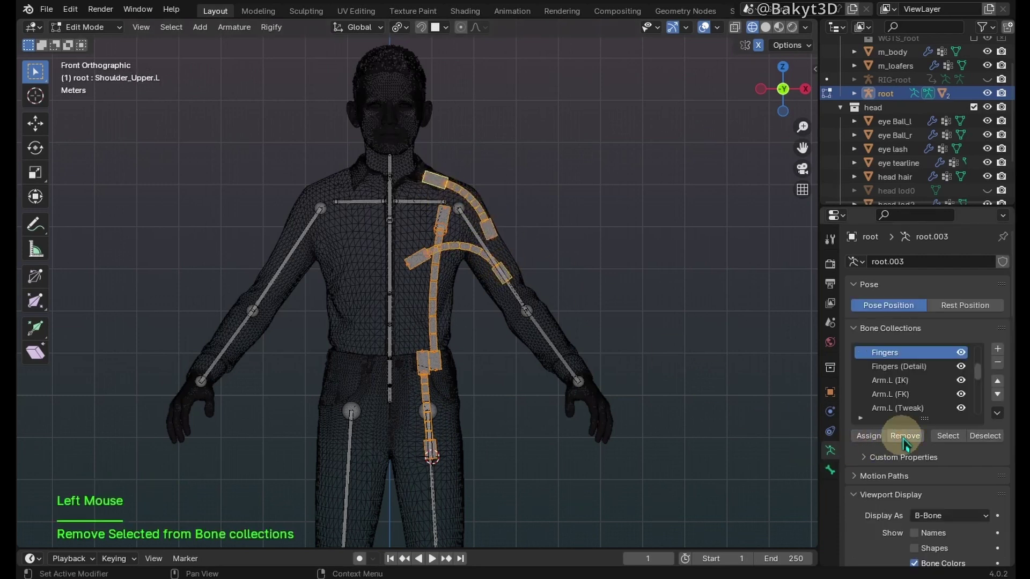
left_click(998, 349)
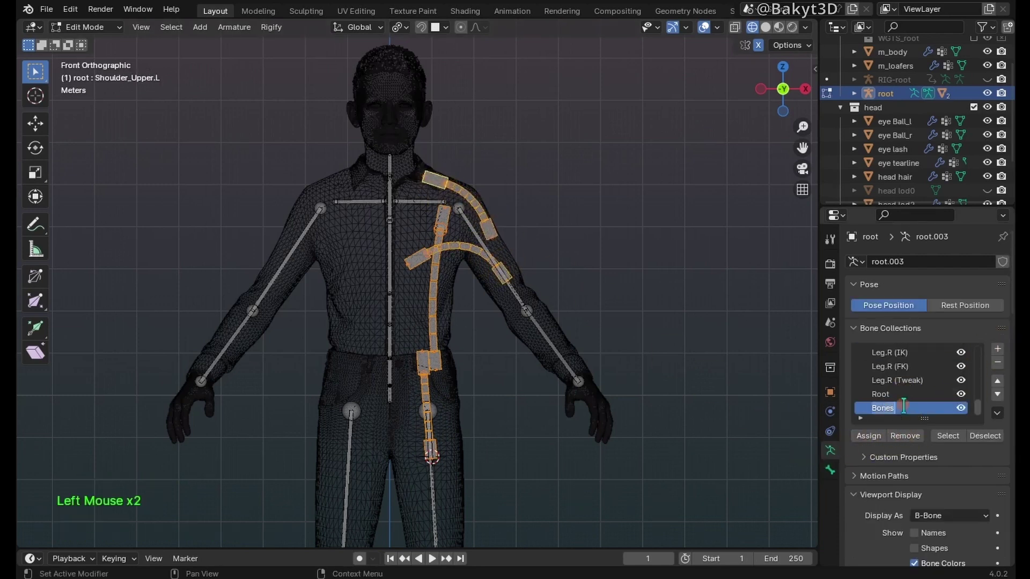
left_click(869, 435)
left_click(235, 27)
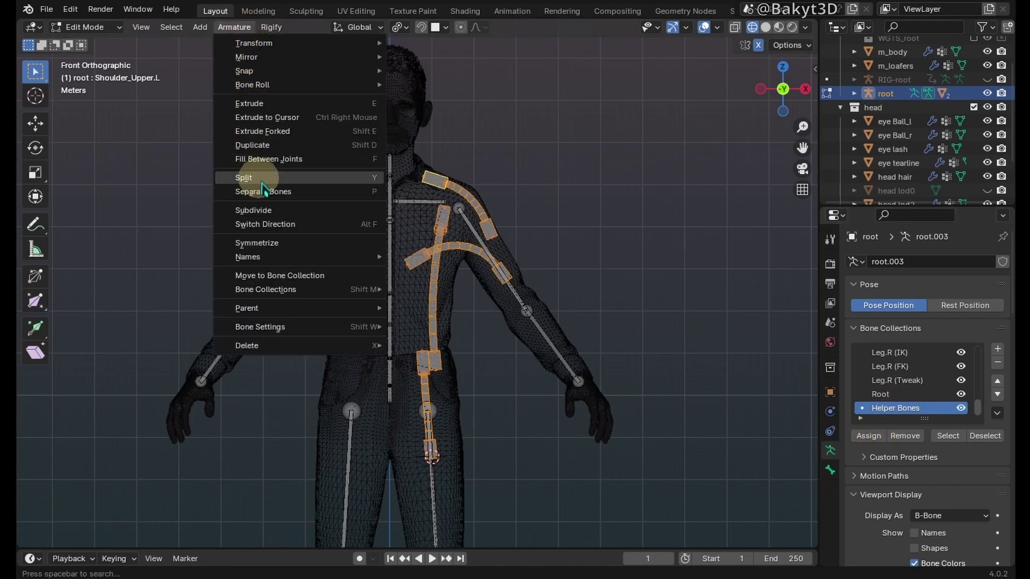
left_click(276, 244)
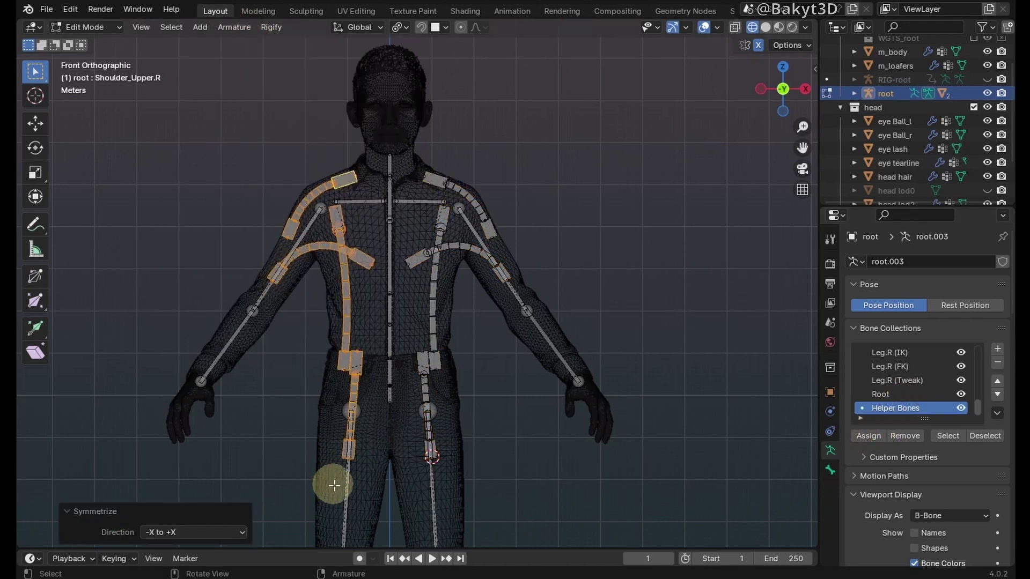
- Snap the 3D cursor between both thigh bones and add a new bone there
left_click(346, 451)
left_click(431, 451, "shift")
key("KP_Decimal")
key("shift+s")
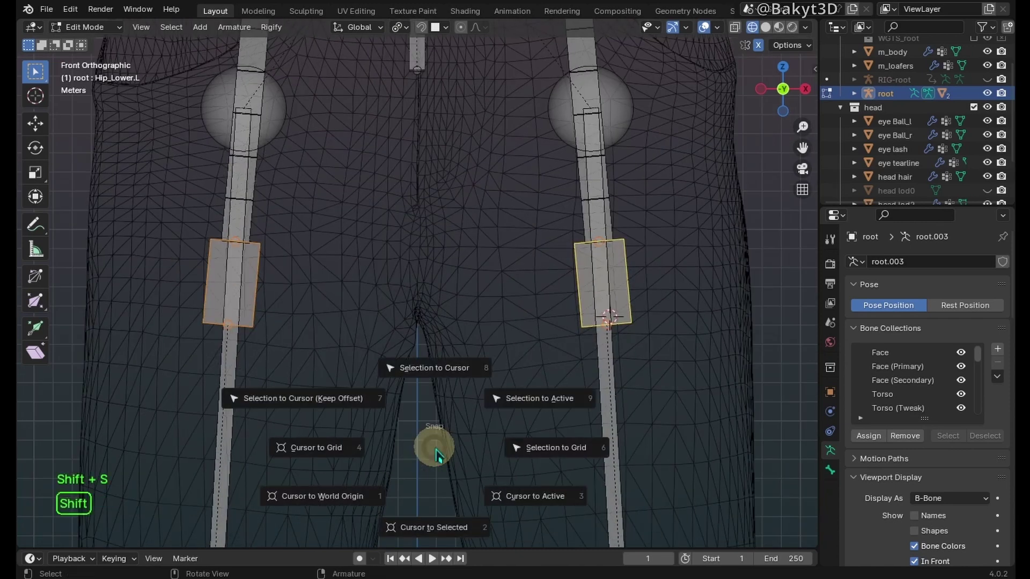
left_click(433, 528)
key("shift+a")
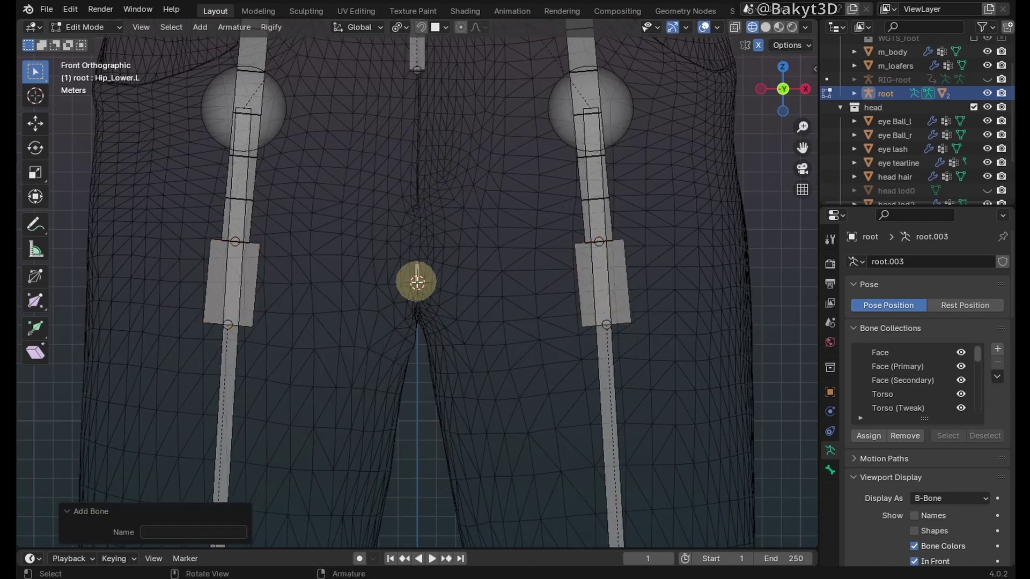
left_click(418, 280)
- Scale the new bone and its B-Bone display up, name it Hip_Center, and enter Pose Mode
key("s")
left_click(177, 273)
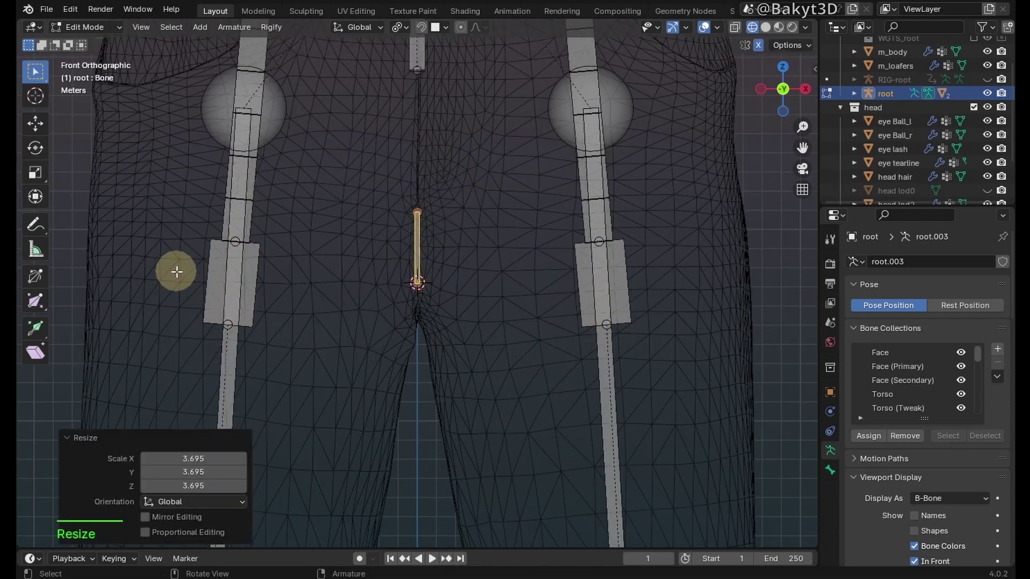
key("ctrl+alt+s")
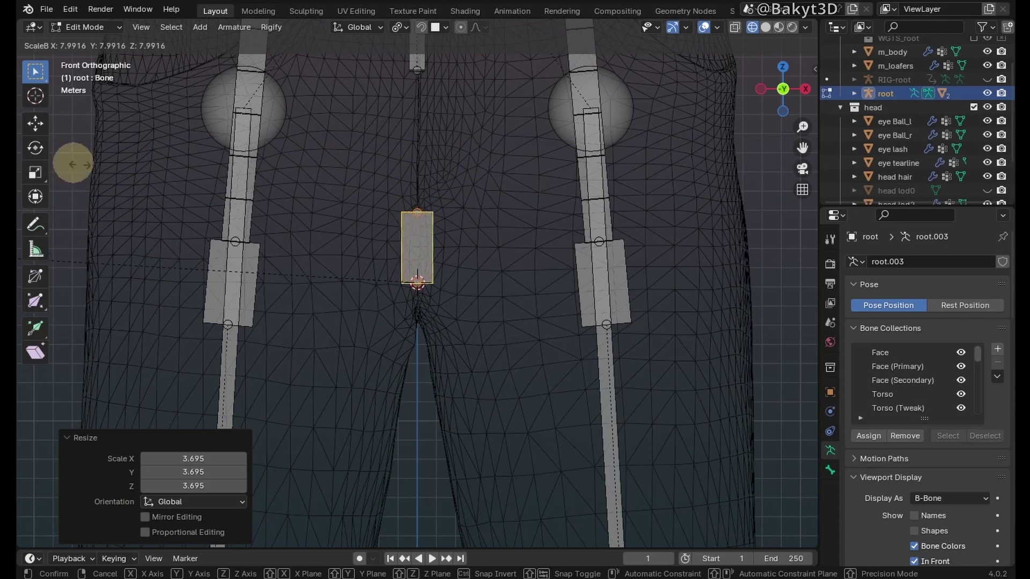
left_click(767, 138)
left_click_drag(793, 105, 785, 100)
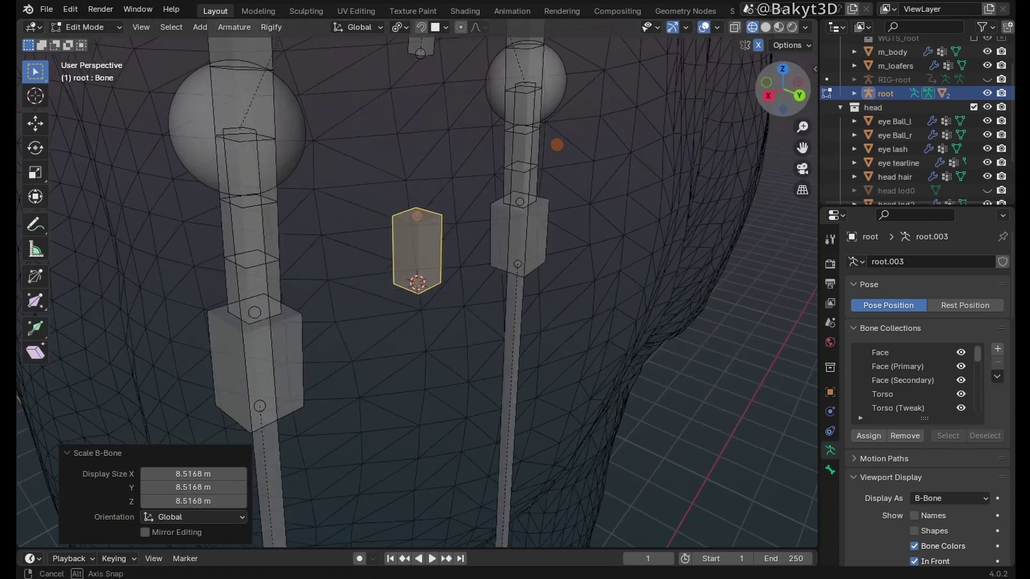
key("KP_1")
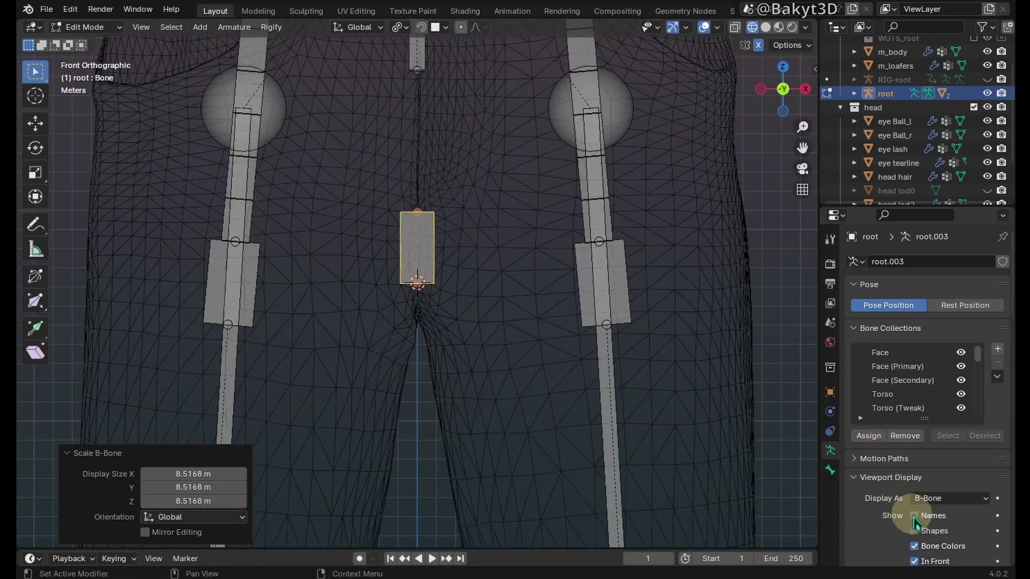
left_click(831, 470)
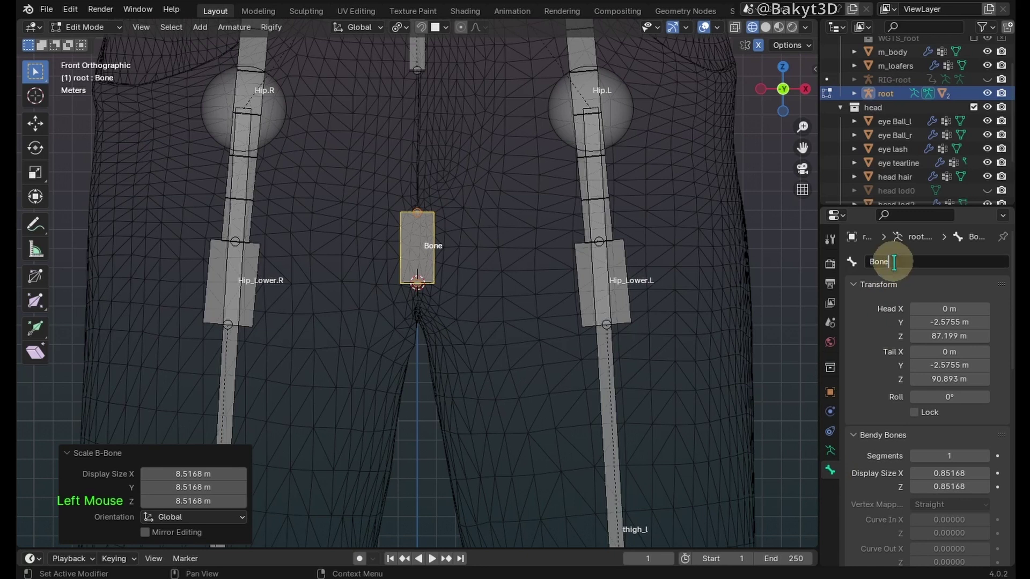
key("ctrl+Tab")
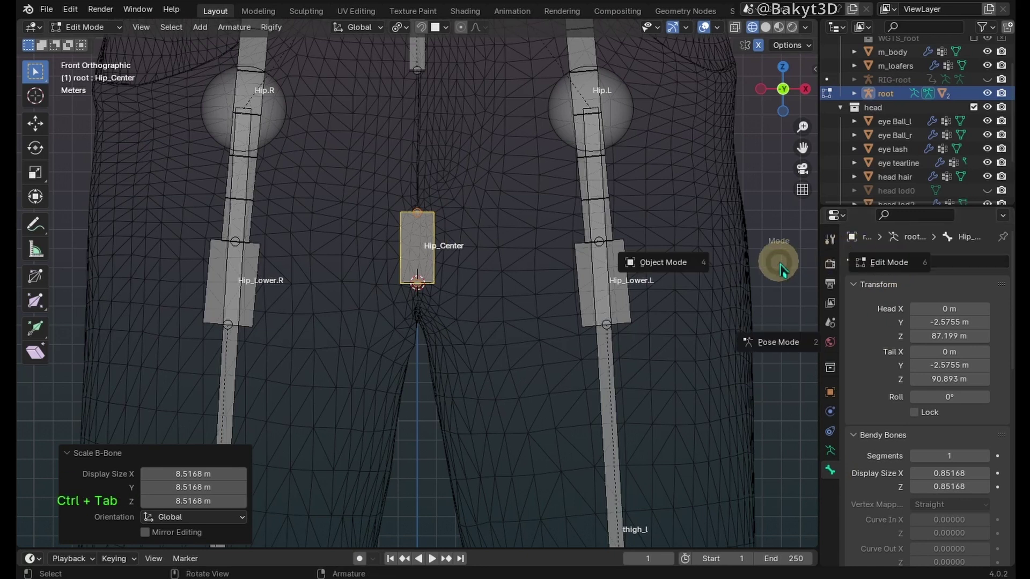
left_click(793, 339)
- Add an Armature constraint to Hip_Center with three targets, each set to the rig
left_click(830, 491)
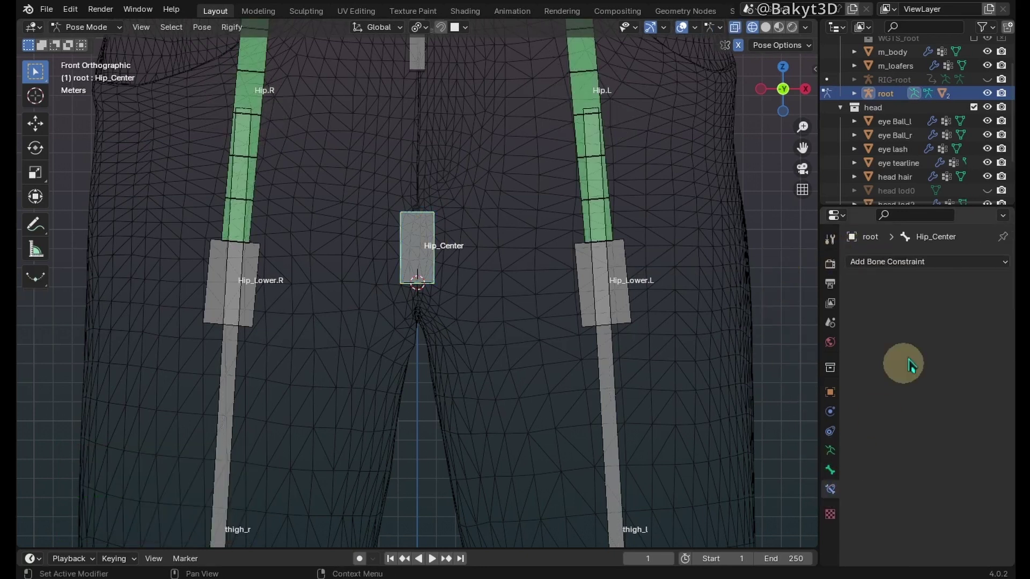
left_click(888, 261)
left_click(956, 314)
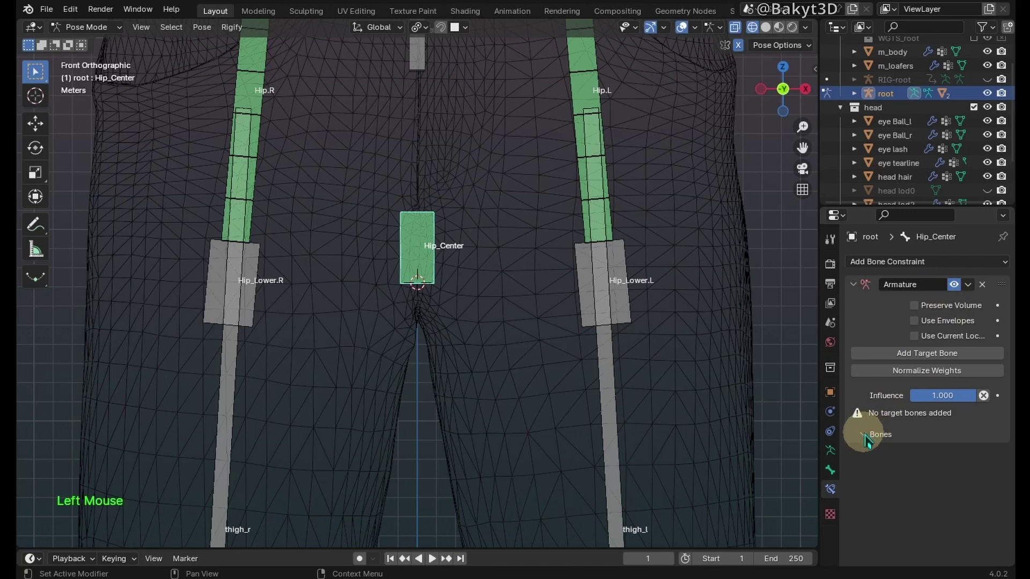
left_click(926, 354)
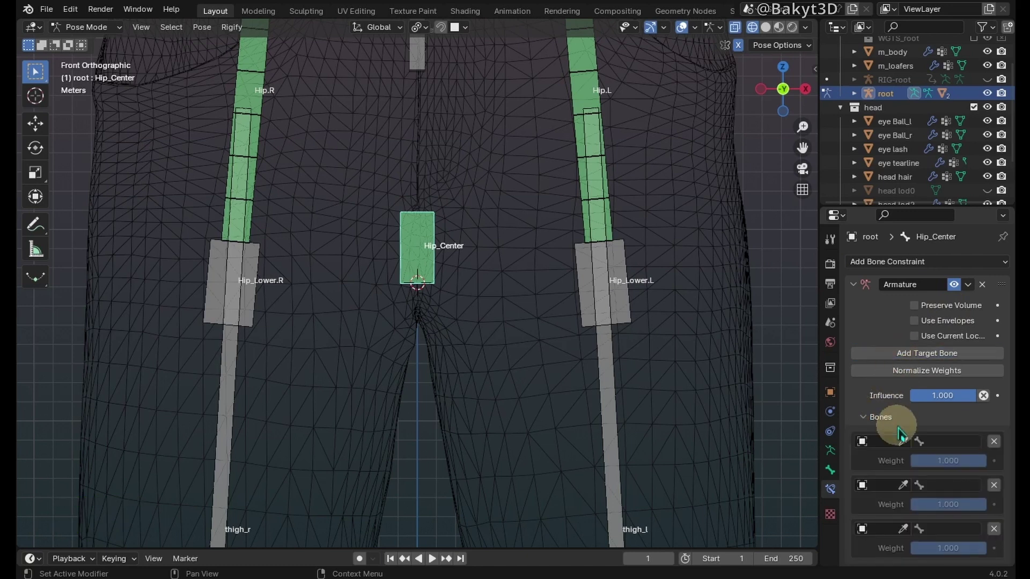
left_click(863, 440)
left_click(620, 419)
left_click(904, 485)
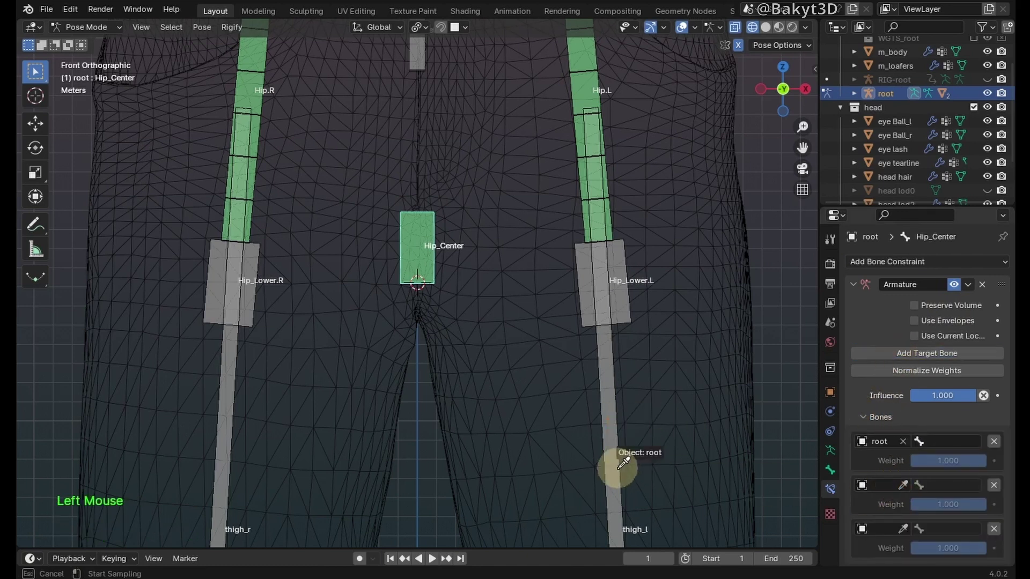
left_click(626, 461)
left_click(904, 528)
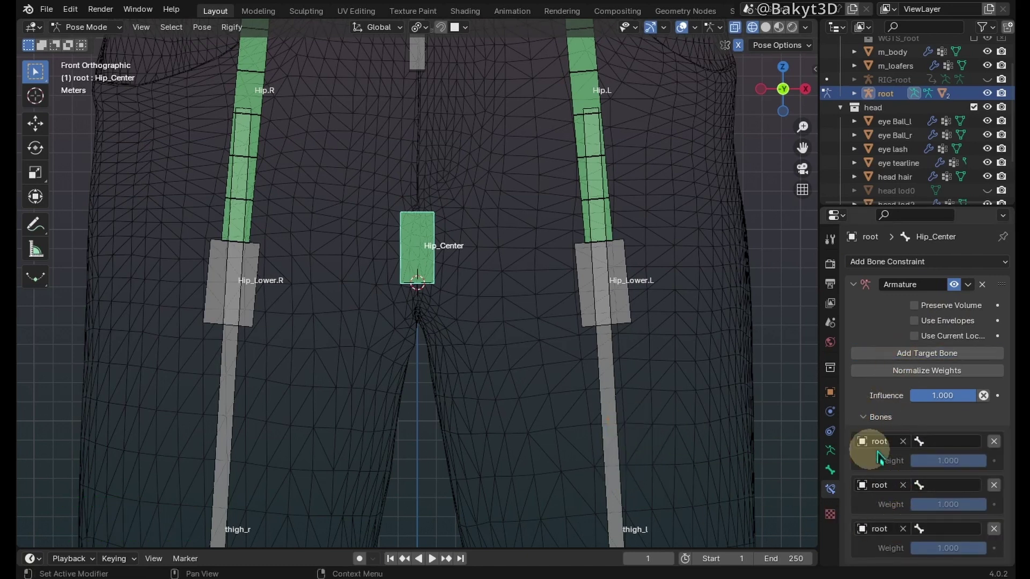
- Set the constraint's target bones to spine_01, Hip.L and Hip.R
left_click(949, 441)
left_click(848, 76)
left_click(902, 418)
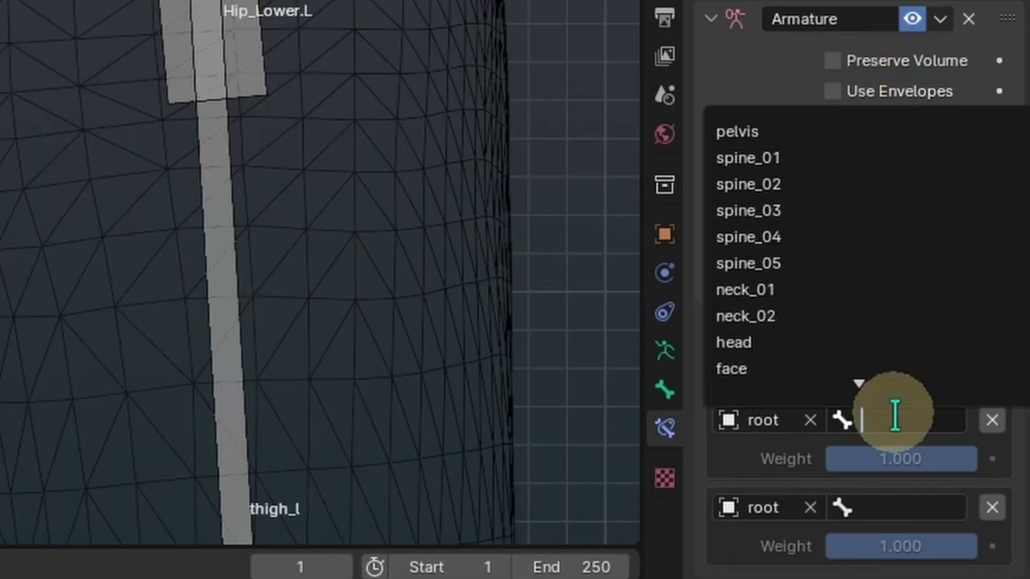
type("hip")
left_click(774, 209)
left_click(883, 507)
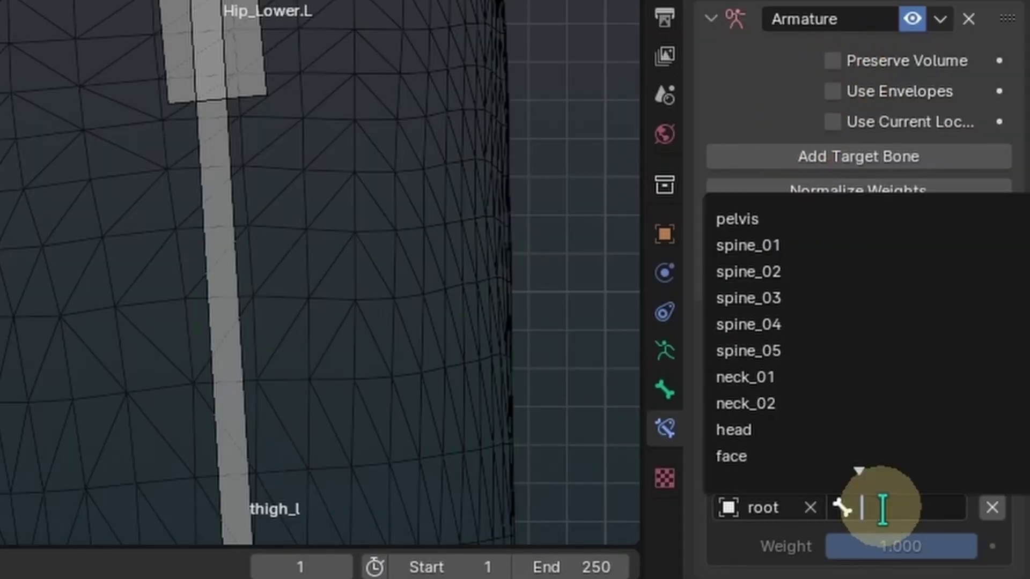
type("hip")
left_click(765, 258)
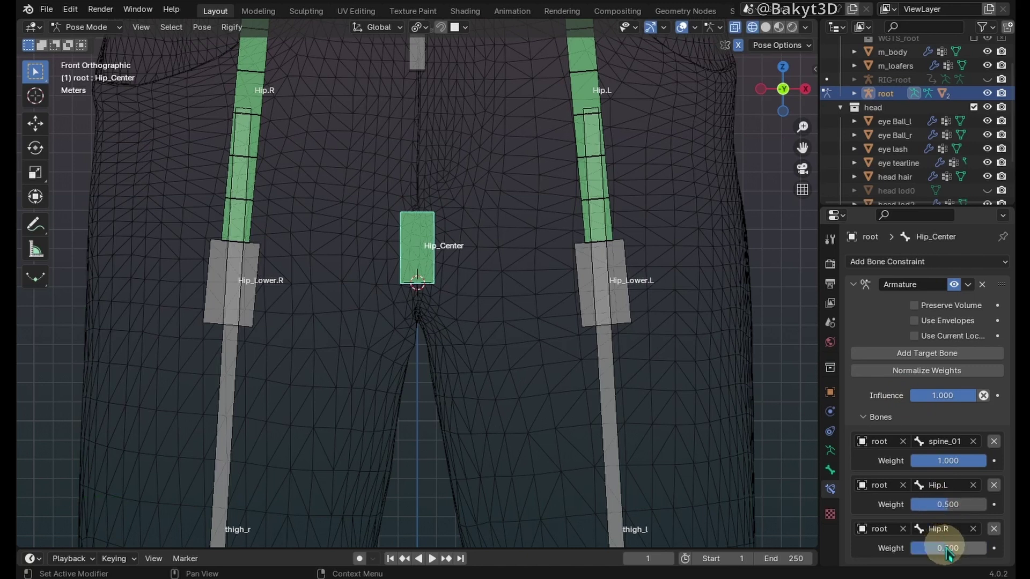
left_click(831, 475)
scroll(862, 483, "down", 2)
scroll(863, 482, "down", 2)
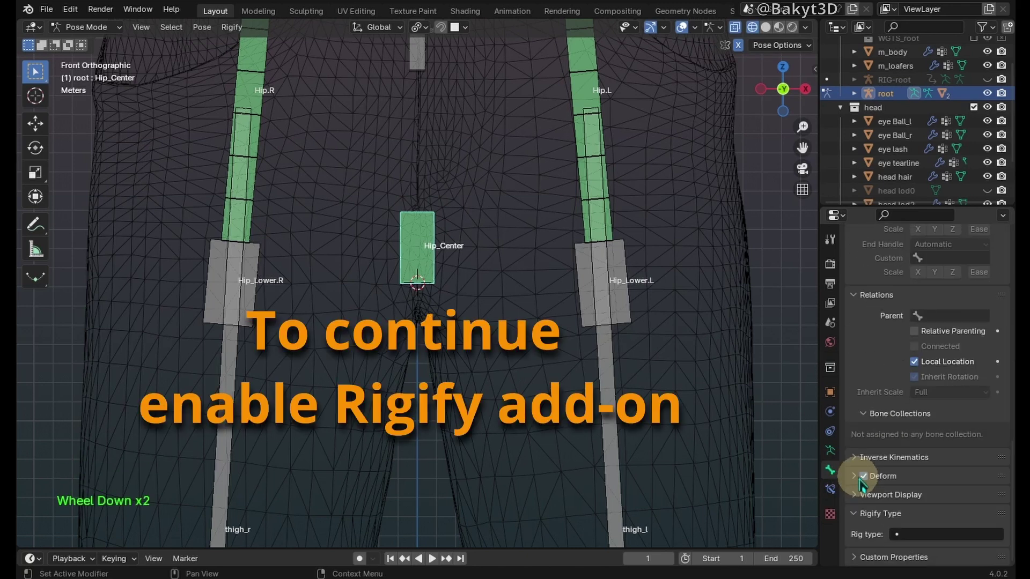
- Set the first helper bones, including Torso.L and Torso.R, to Rigify type basic.super_copy
left_click(921, 536)
left_click(914, 438)
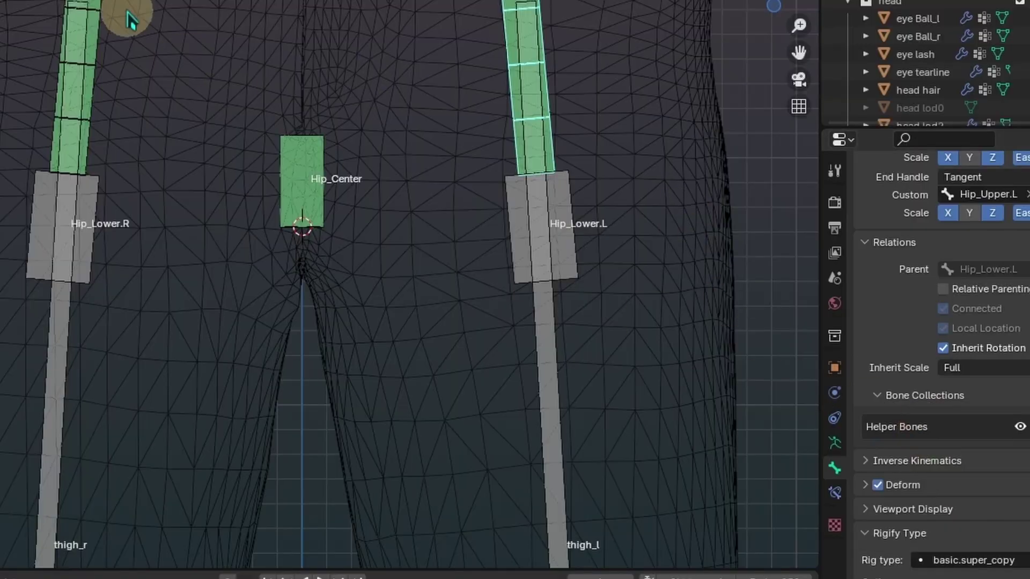
left_click(926, 561)
left_click(918, 499)
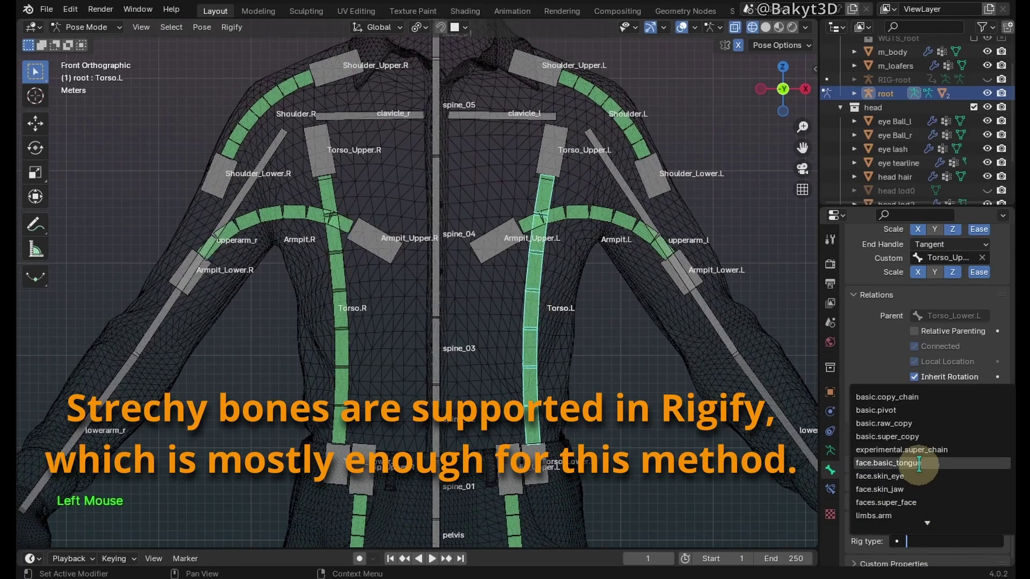
left_click(889, 436)
left_click(338, 346)
left_click(903, 541)
left_click(889, 436)
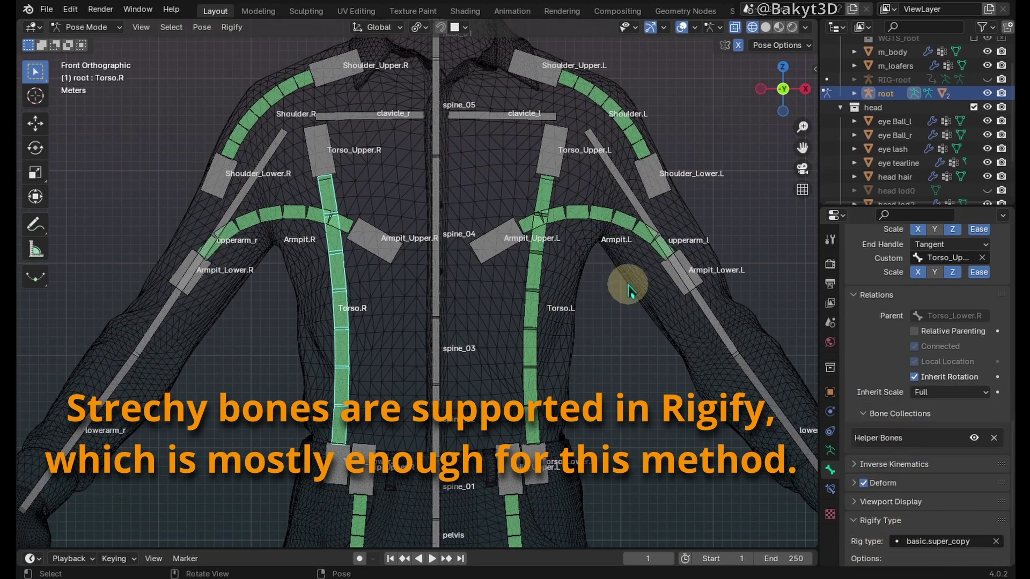
- Make Armpit.L, Armpit.R and Shoulder.L basic.super_copy bones, then select Shoulder.R
left_click(630, 290)
left_click(917, 541)
left_click(888, 437)
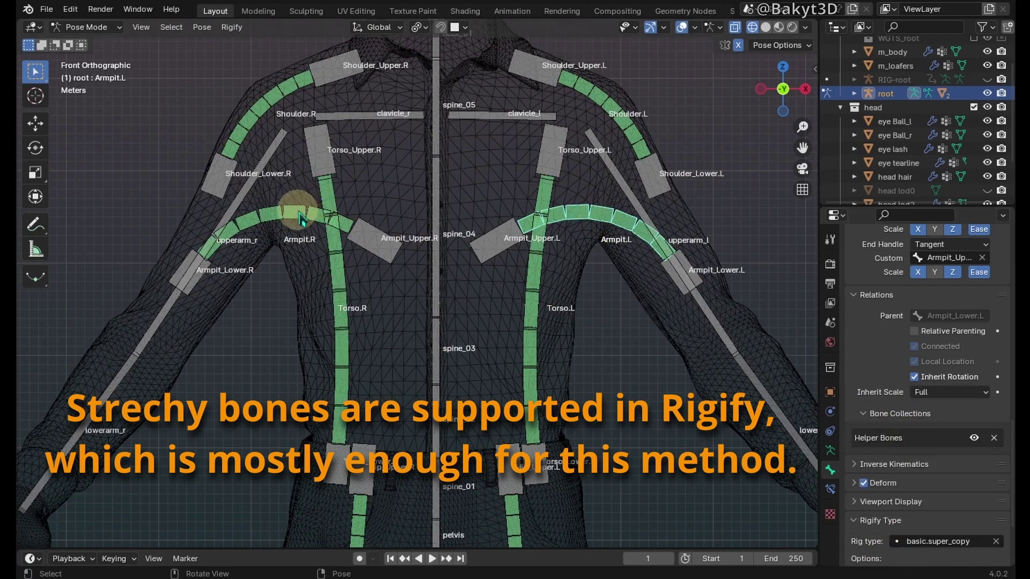
left_click(300, 217)
left_click(918, 541)
left_click(888, 451)
left_click(636, 137)
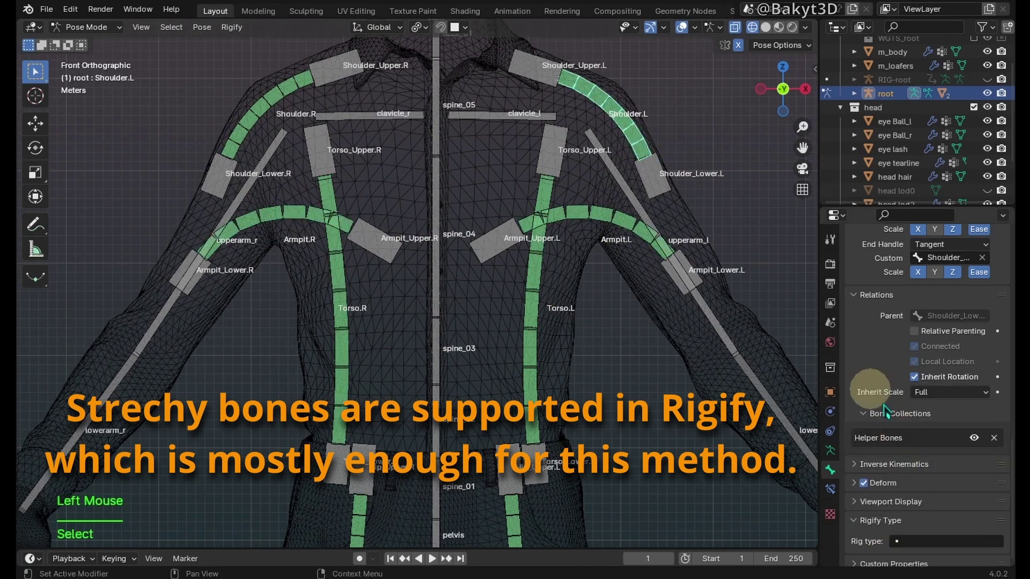
left_click(917, 541)
left_click(889, 436)
left_click(266, 112)
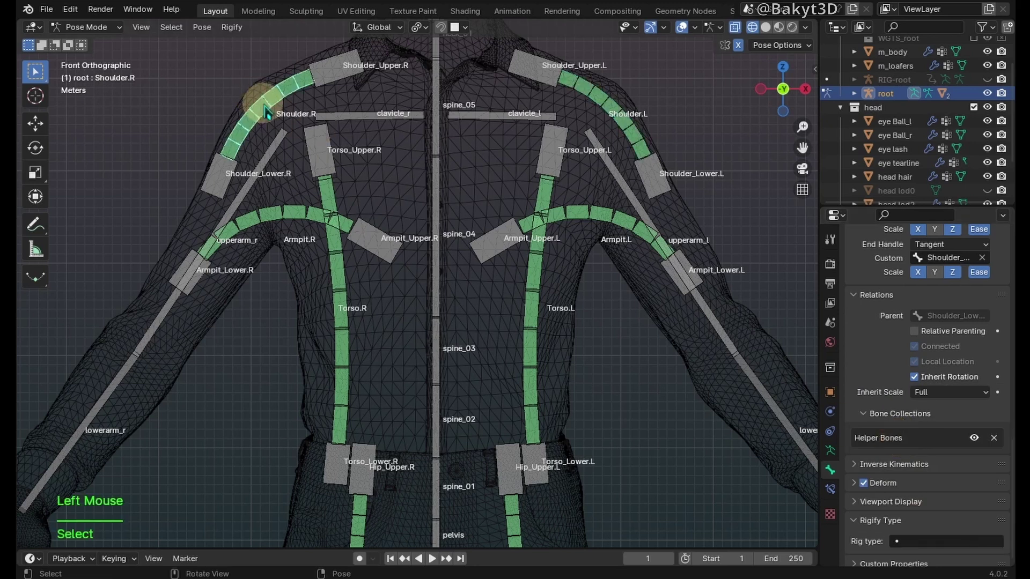
- Turn off bone names and regenerate the Rigify rig in Object Mode
left_click(831, 465)
scroll(849, 450, "up", 5)
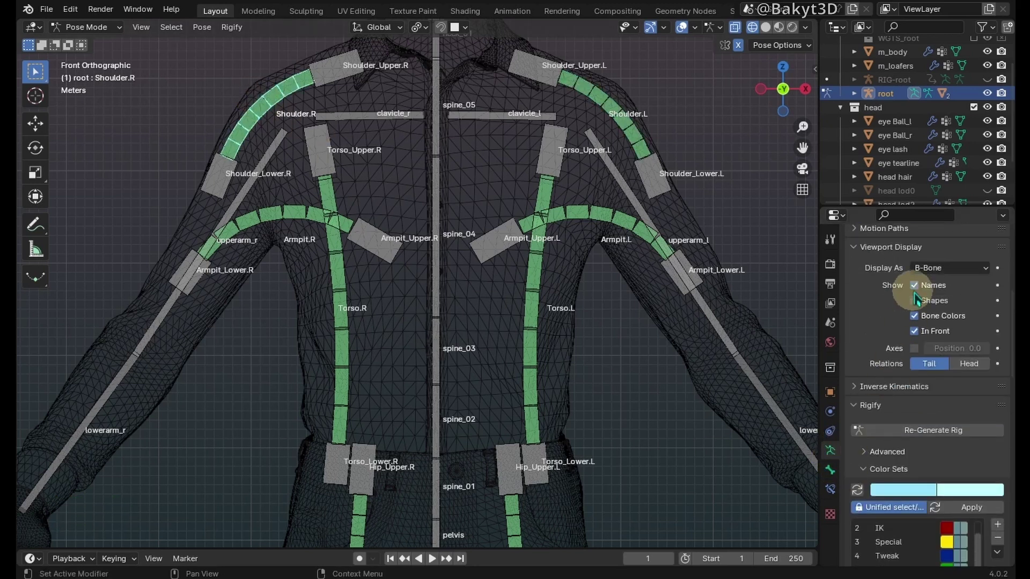
left_click(915, 284)
key("ctrl+Tab")
left_click(933, 430)
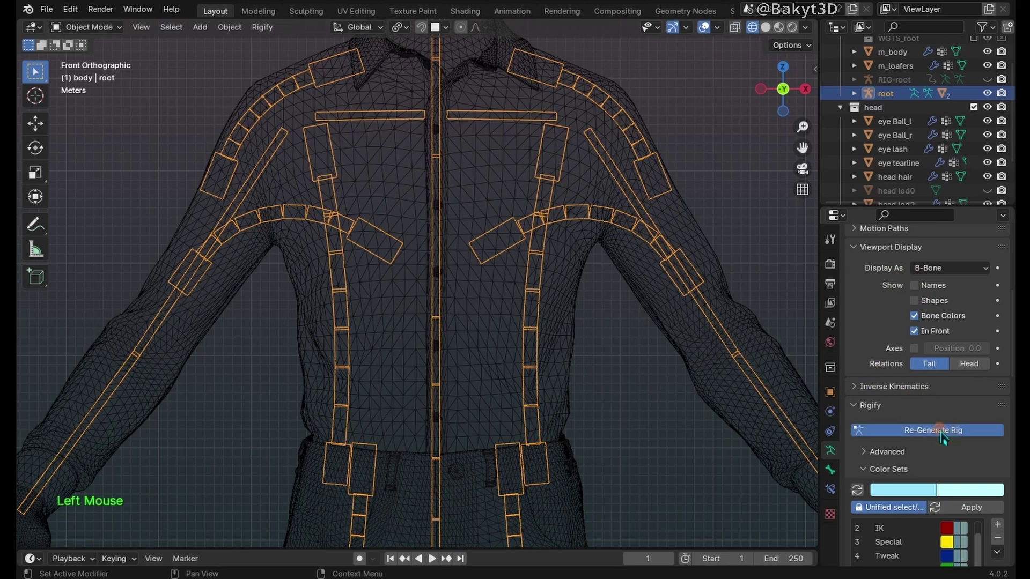
scroll(668, 404, "down", 2)
scroll(669, 404, "down", 2)
- Select the head, shirt and jeans meshes together
left_click(452, 161)
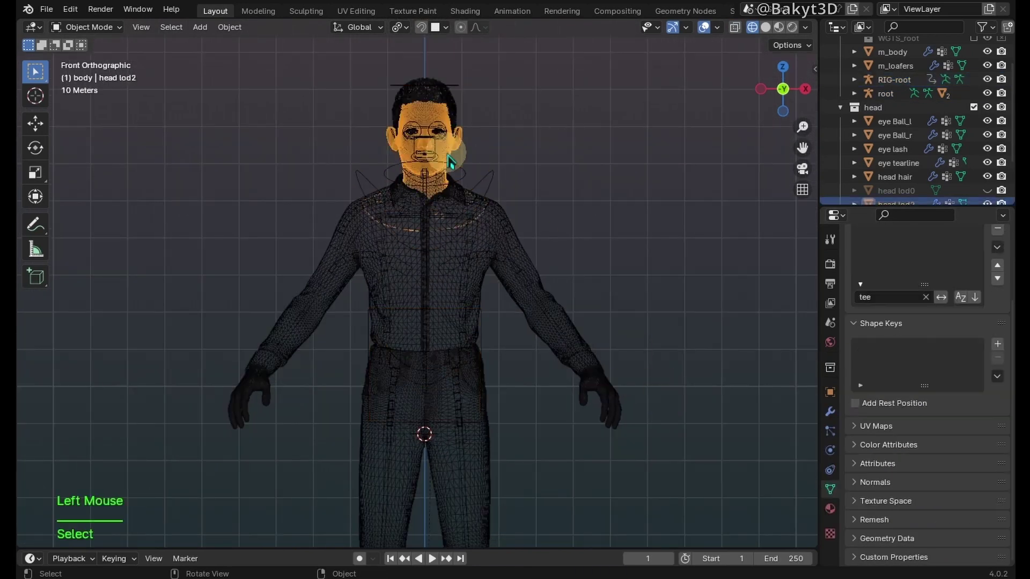
left_click(451, 296, "shift")
left_click(441, 471, "shift")
scroll(441, 471, "down", 4)
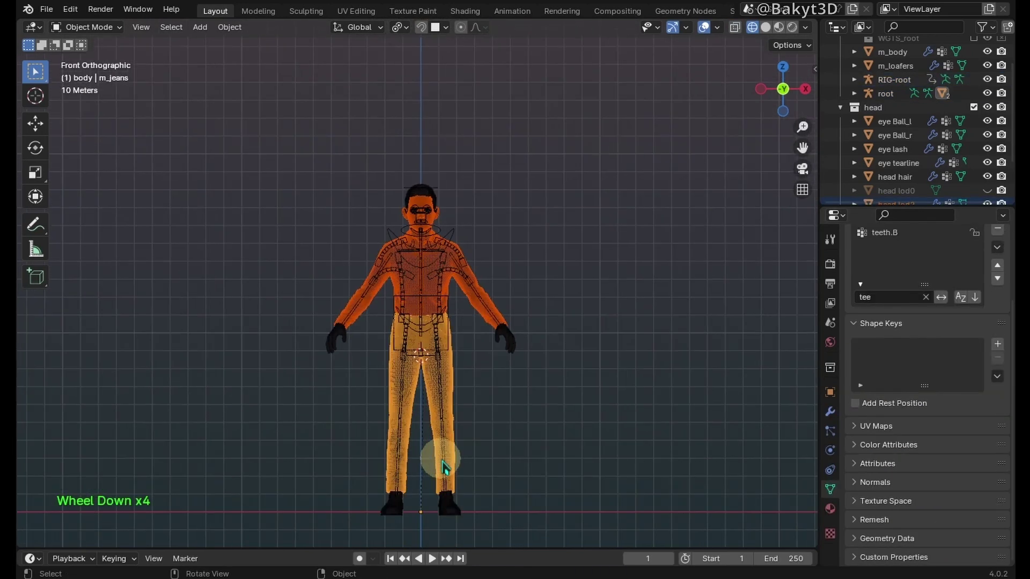
- Add the loafers and gloves, join all selected meshes, and name the result 'unified'
left_click(448, 515, "shift")
left_click(500, 341, "shift")
key("ctrl+j")
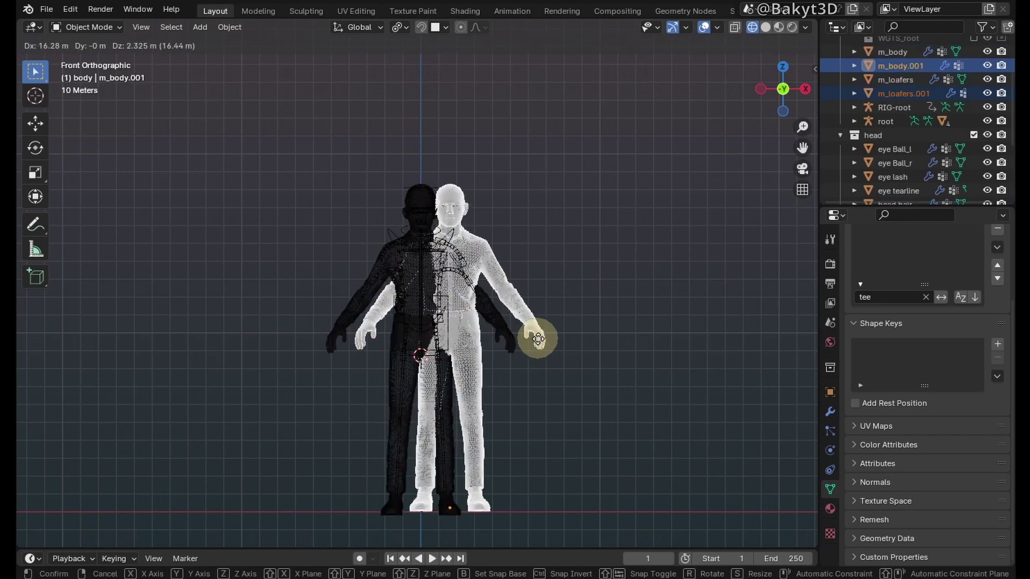
double_click(900, 66)
type("unified")
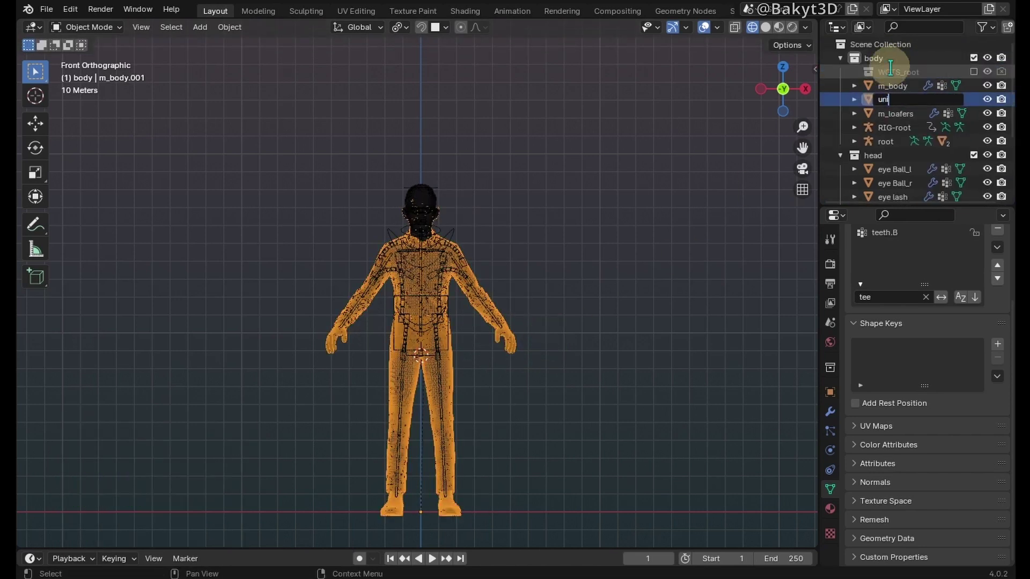
key("Return")
- Strip unified of all vertex groups, its Armature modifier and its material slots
left_click(929, 298)
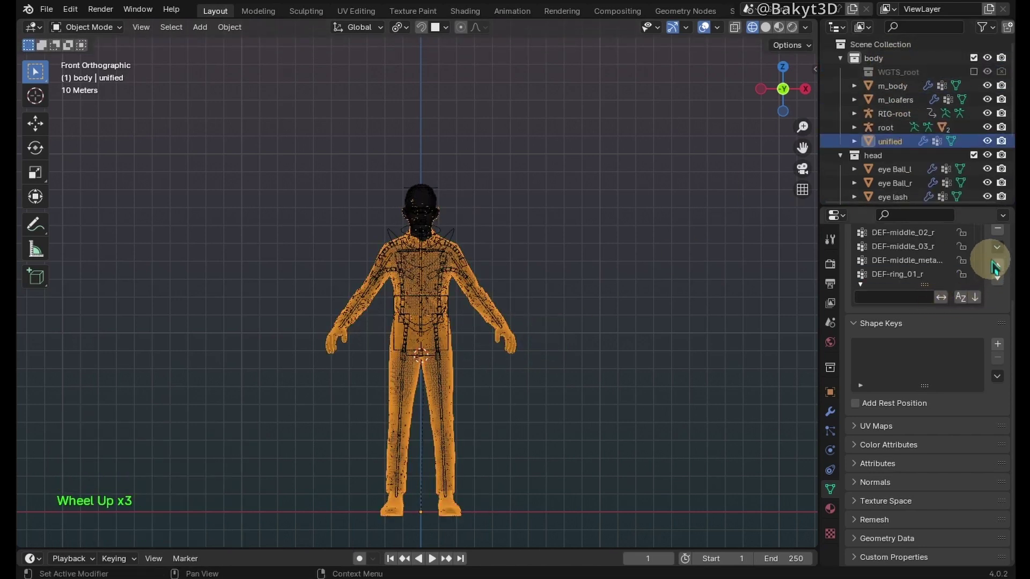
scroll(991, 298, "up", 6)
left_click(998, 340)
left_click(901, 492)
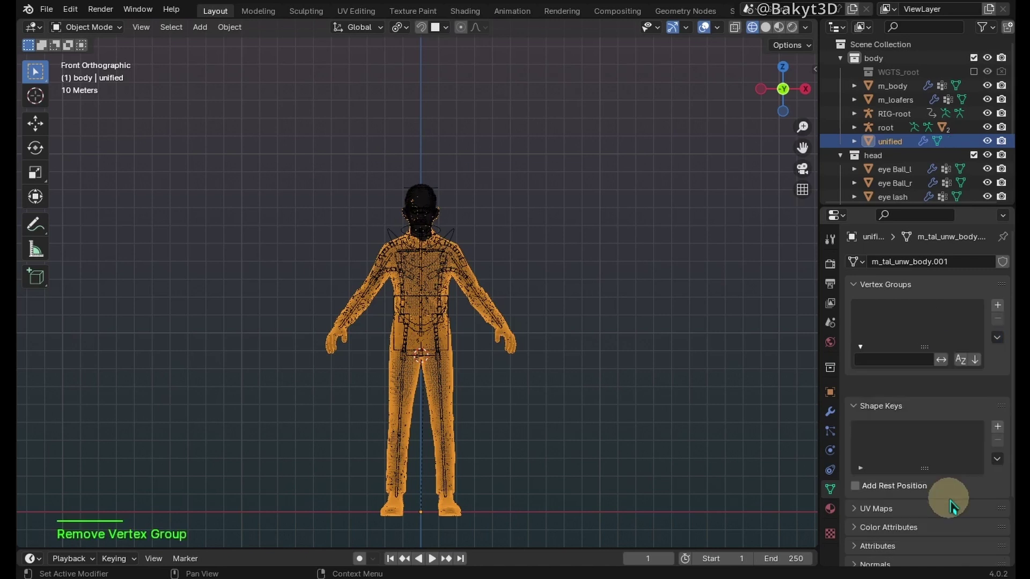
scroll(958, 450, "down", 1)
left_click(831, 411)
left_click(982, 284)
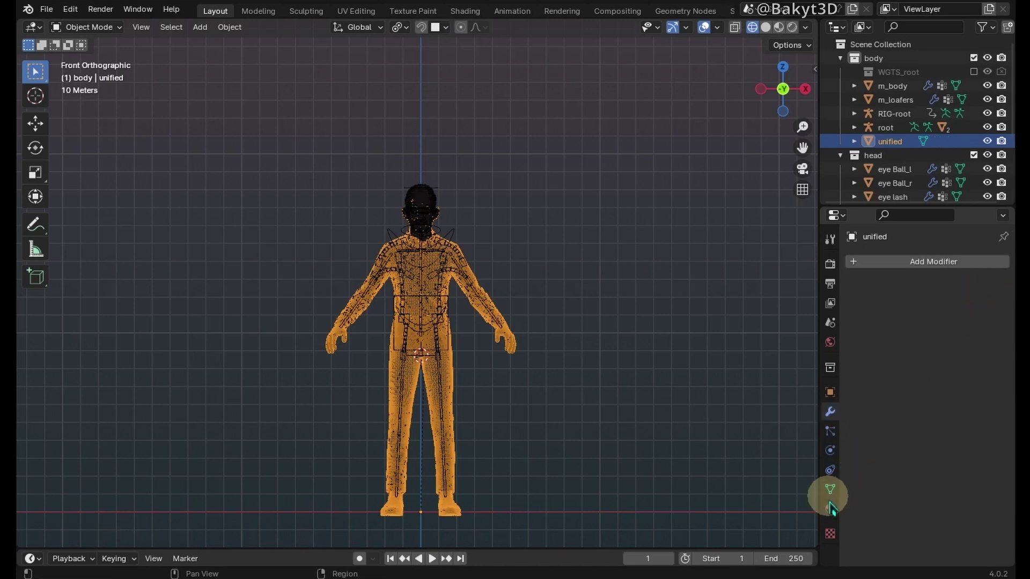
left_click(831, 508)
left_click(1003, 278)
triple_click(1004, 278)
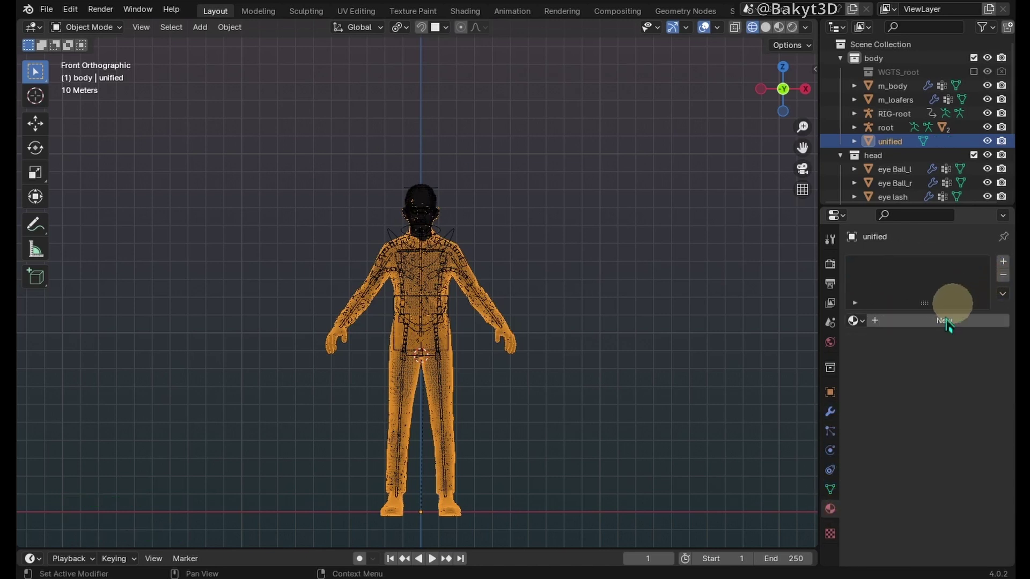
- Apply a Remesh modifier with a reduced voxel size to unified, shown isolated
left_click(831, 411)
left_click(916, 261)
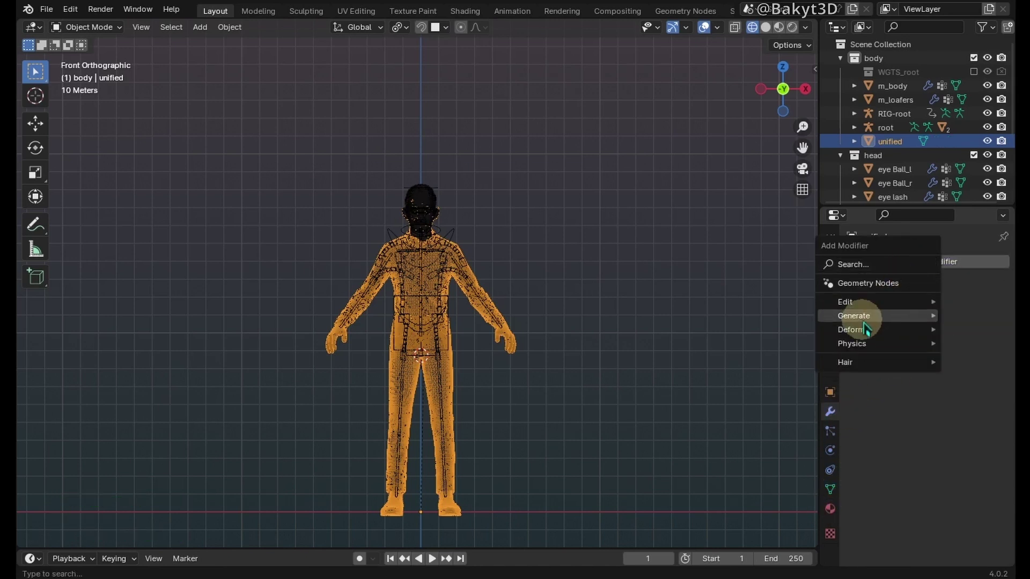
left_click(729, 441)
key("shift+h")
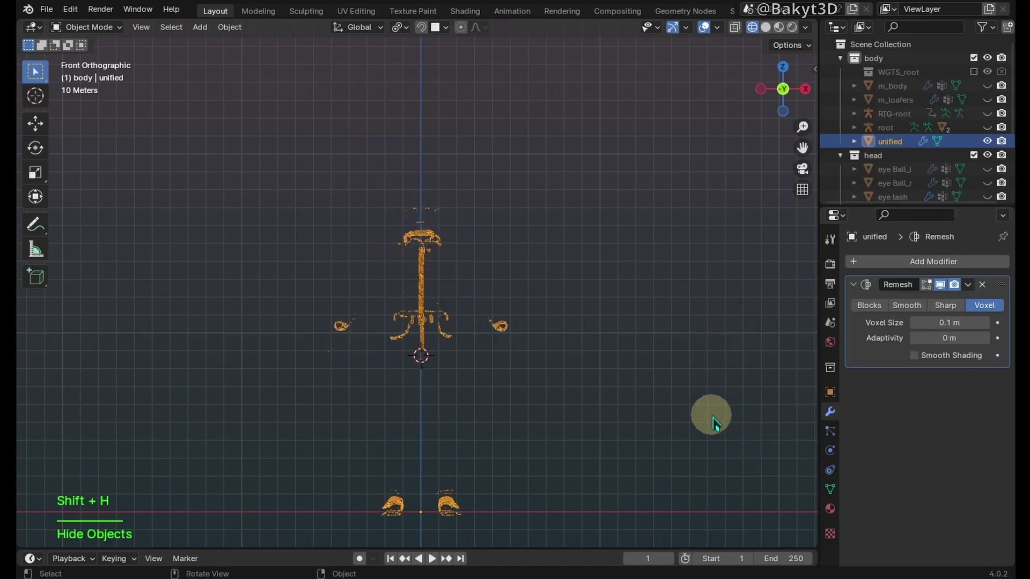
left_click_drag(950, 322, 917, 323)
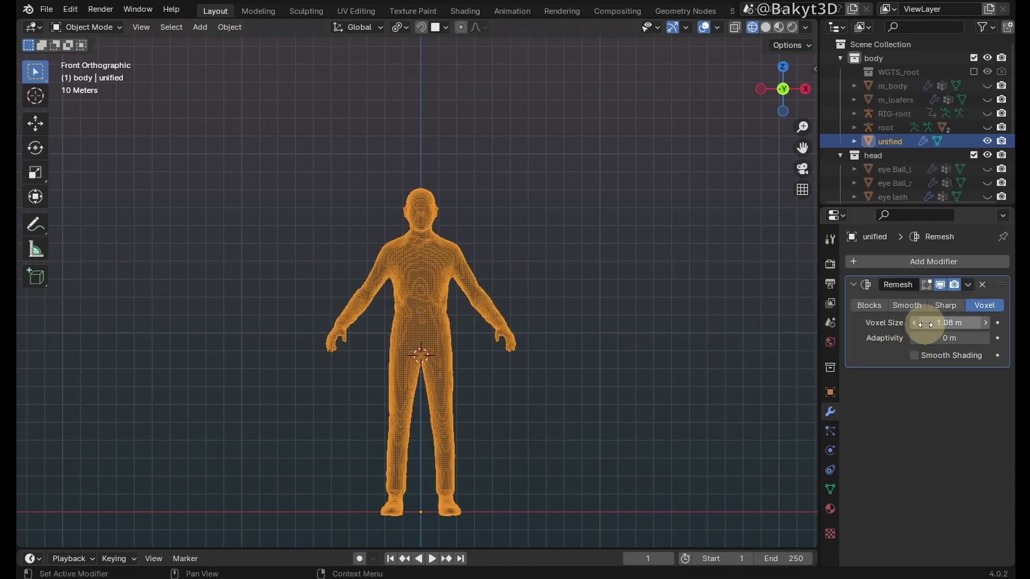
left_click(968, 284)
left_click(904, 301)
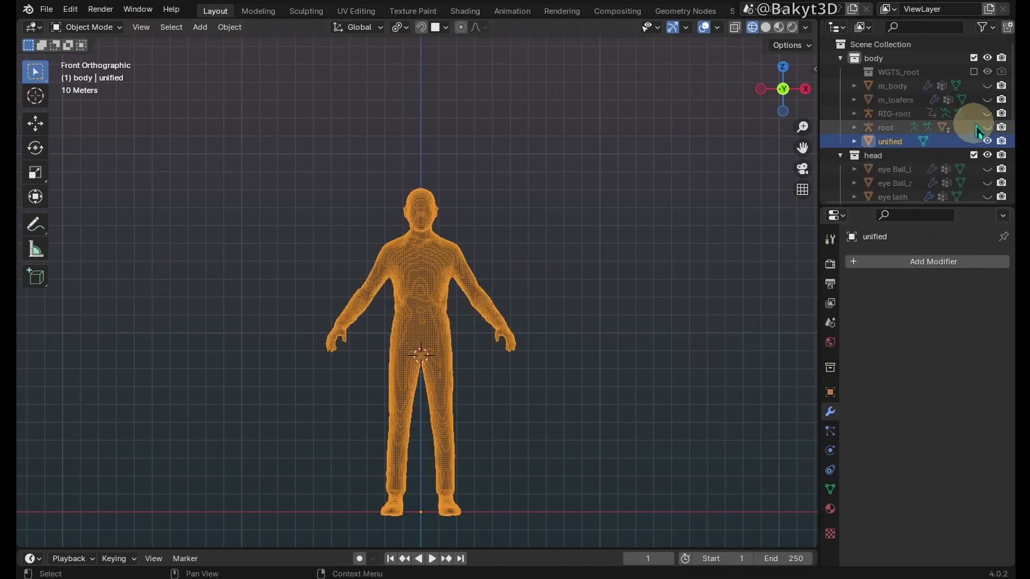
- Unhide RIG-root and parent unified to it with automatic weights
left_click(987, 114)
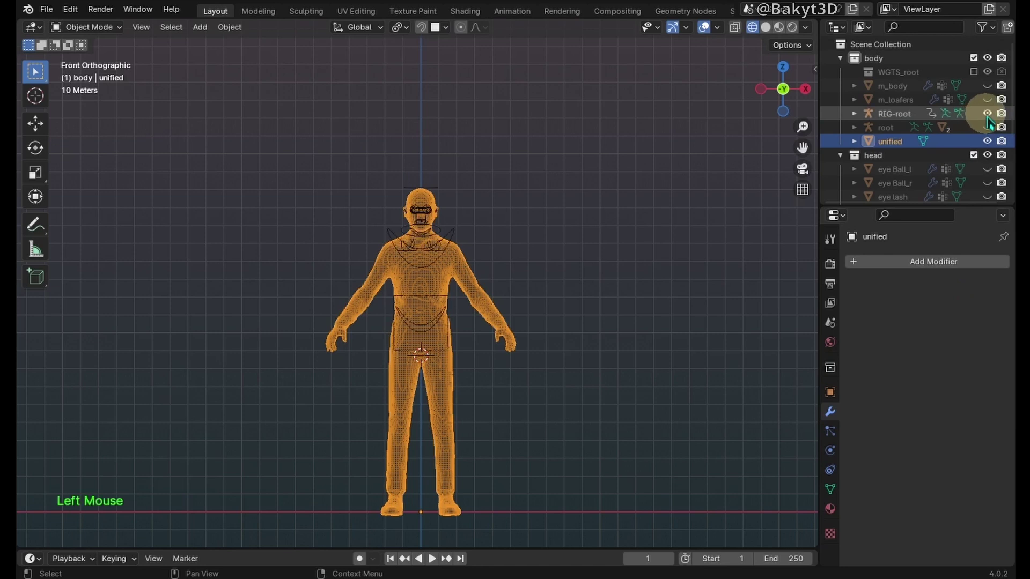
left_click(451, 229, "shift")
key("ctrl+p")
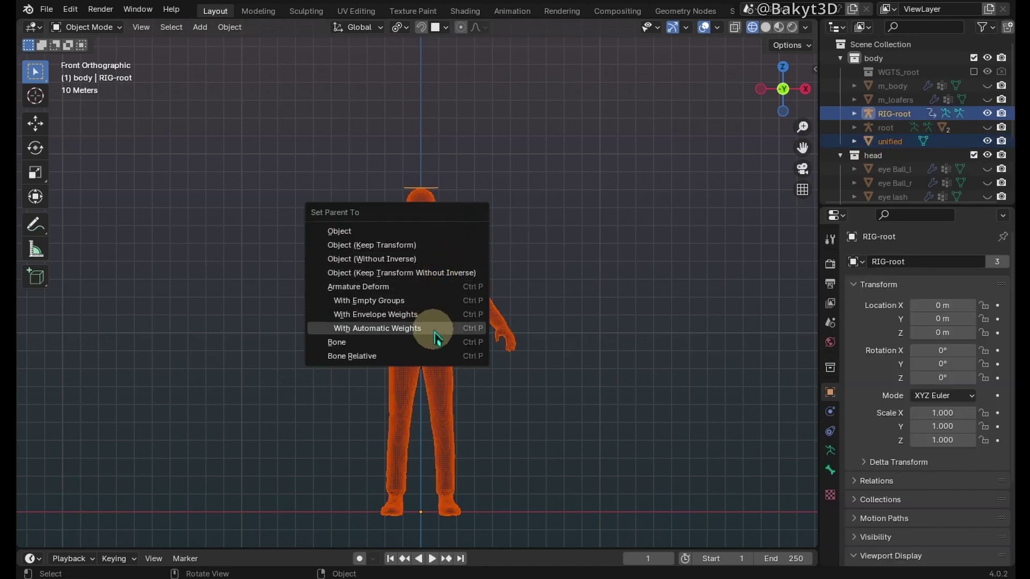
left_click(433, 329)
- Hide unified, then select all rig controls and frame them in view
left_click(432, 294)
key("h")
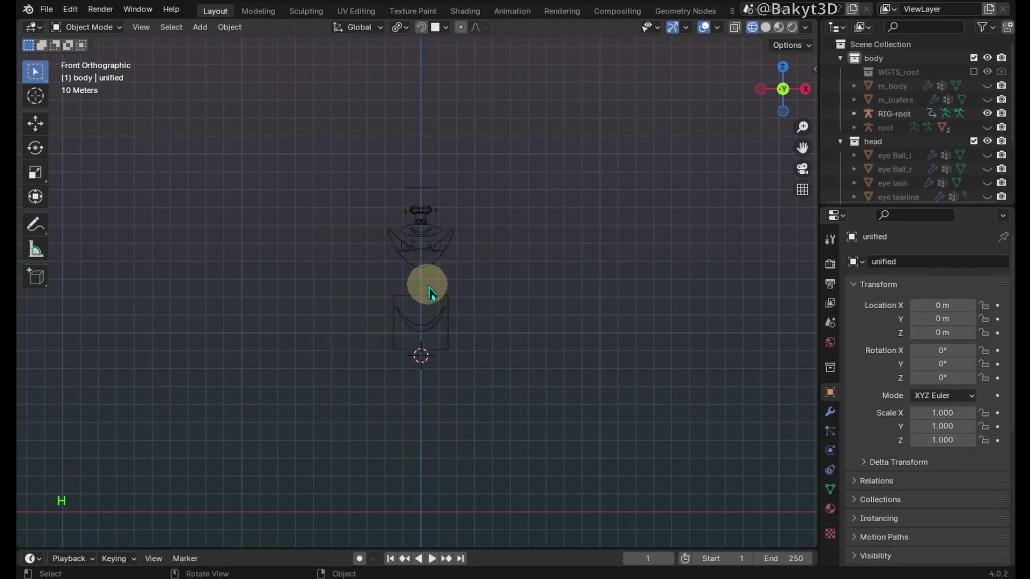
key("a")
key("KP_Decimal")
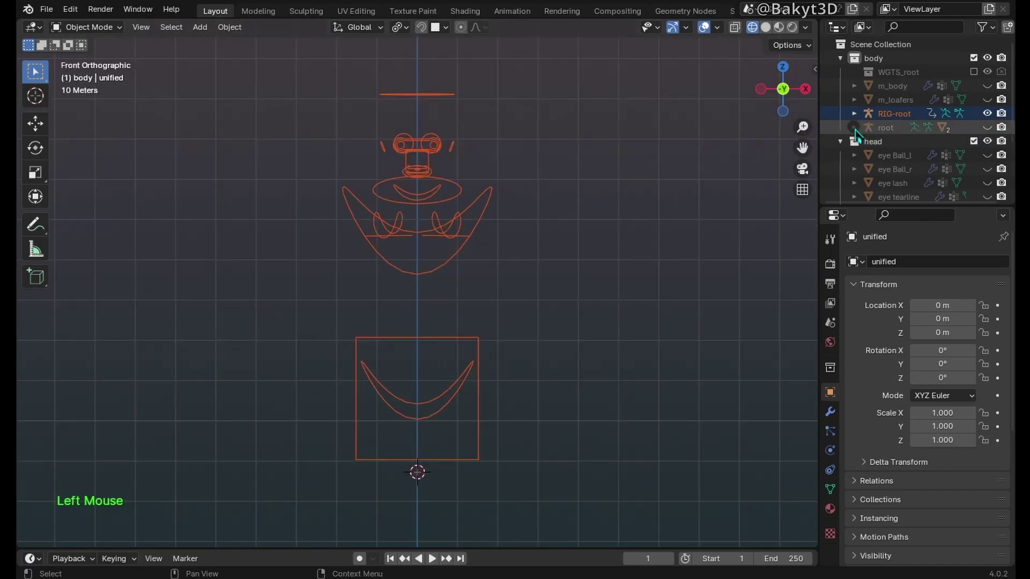
- Unhide m_jeans and m_shirt and parent both to RIG-root with empty groups
left_click(855, 127)
left_click(988, 169)
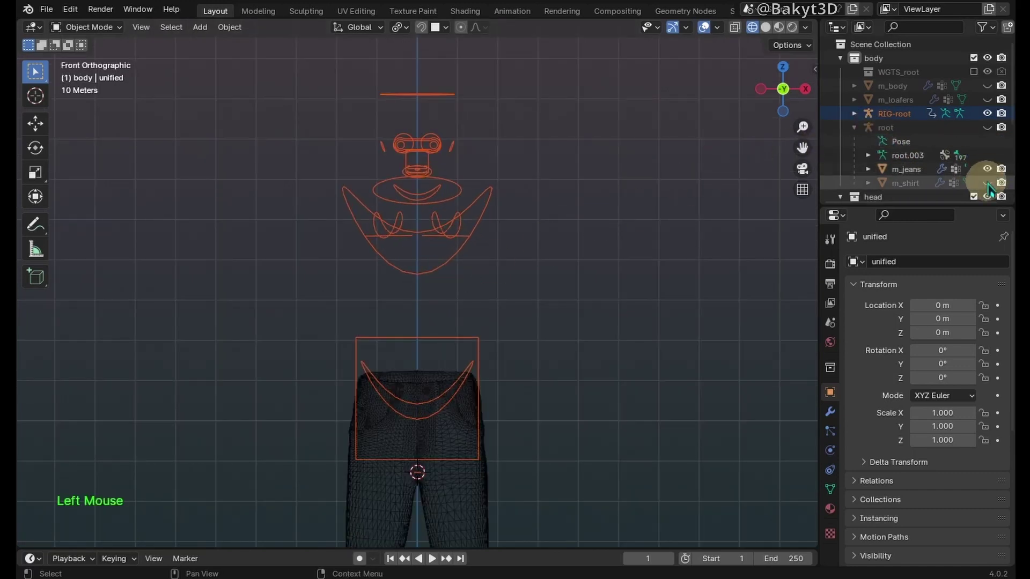
left_click(988, 183)
left_click(457, 496)
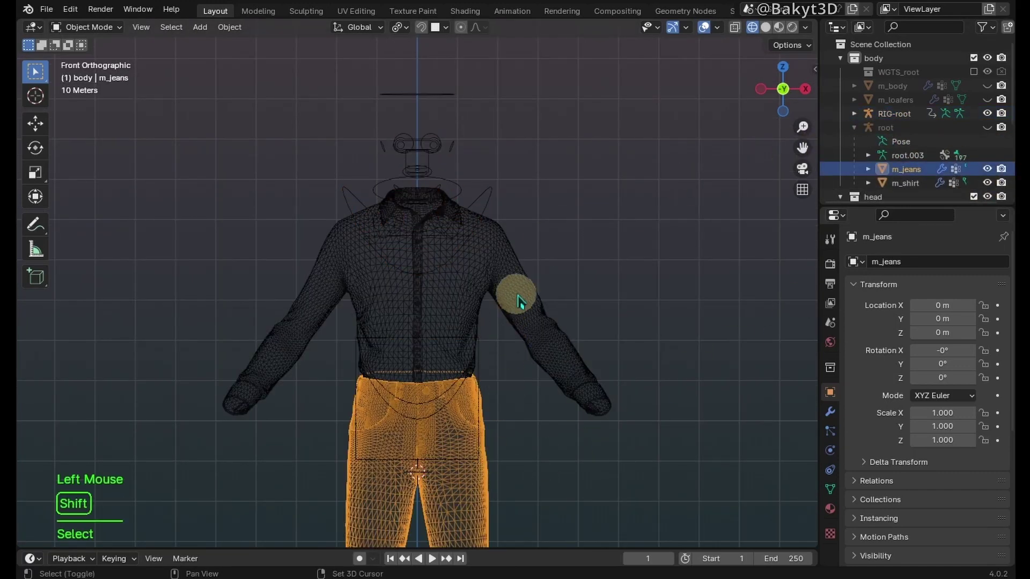
left_click(505, 280, "shift")
left_click(489, 210, "shift")
key("ctrl+p")
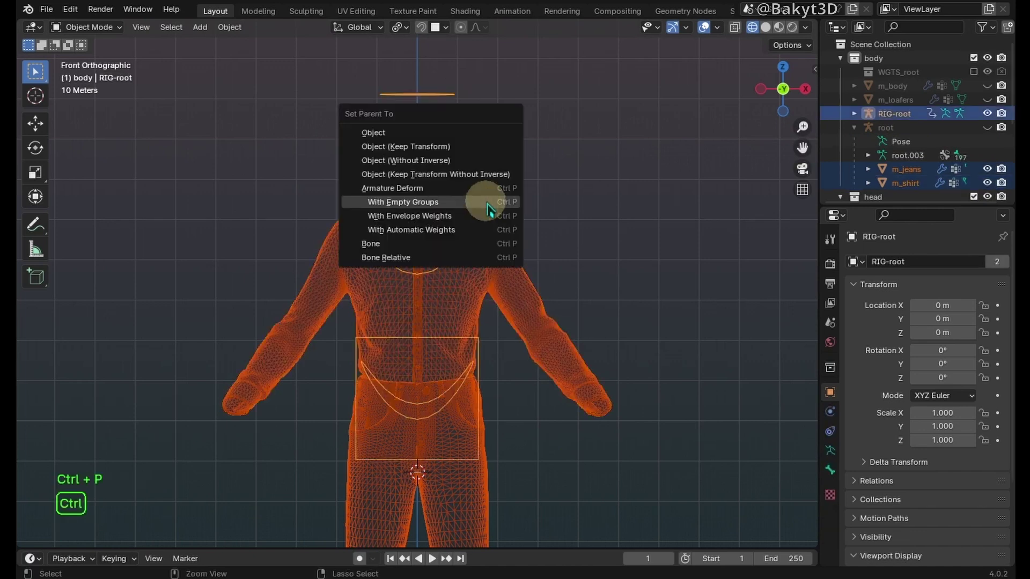
left_click(403, 202)
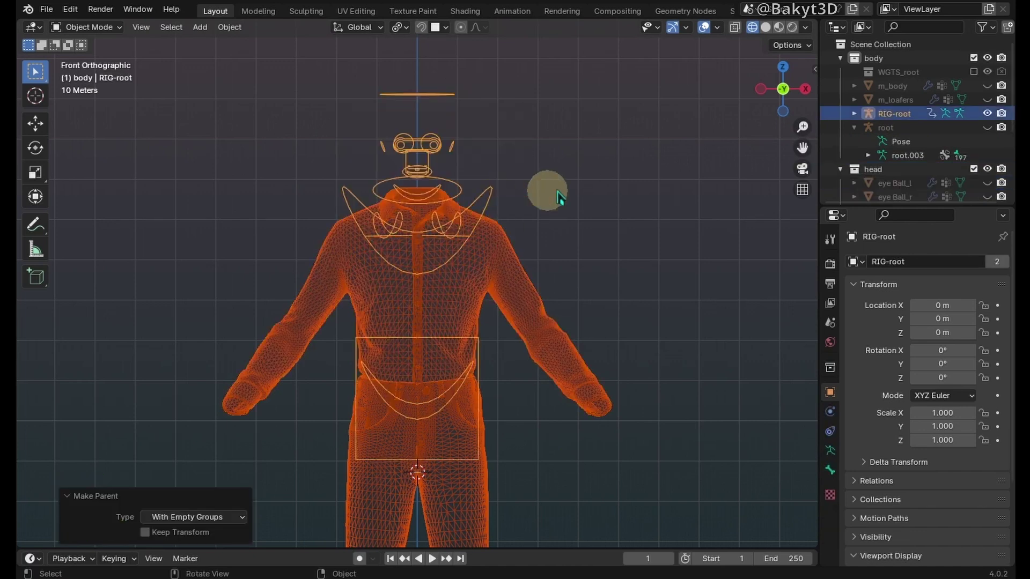
- Unhide the unified proxy in the Outliner and select it
left_click(854, 114)
scroll(886, 121, "down", 2)
left_click(988, 168)
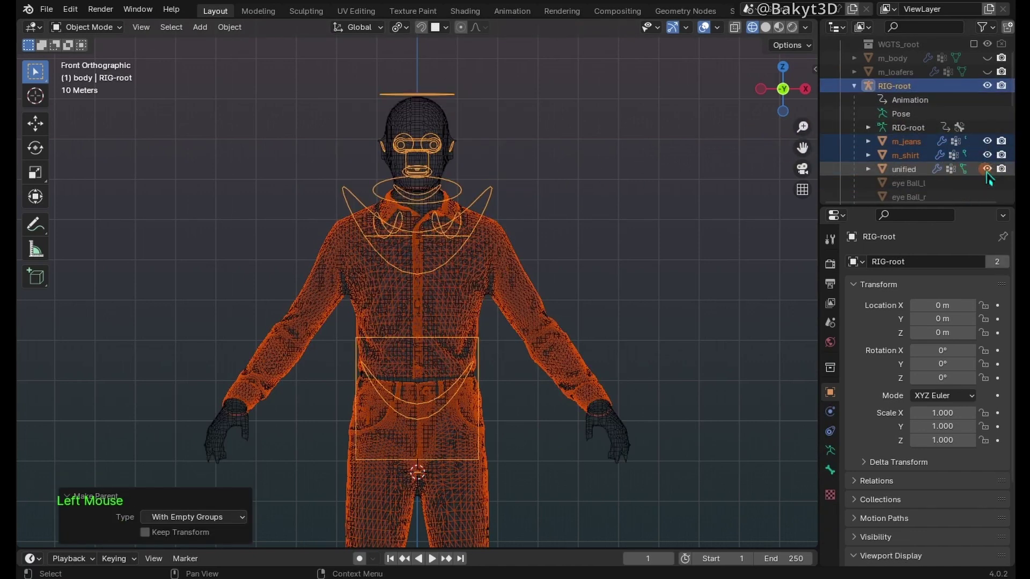
left_click(628, 427)
- In Weight Paint, transfer unified's weights to m_jeans by name, then return to Object Mode
left_click(451, 483, "shift")
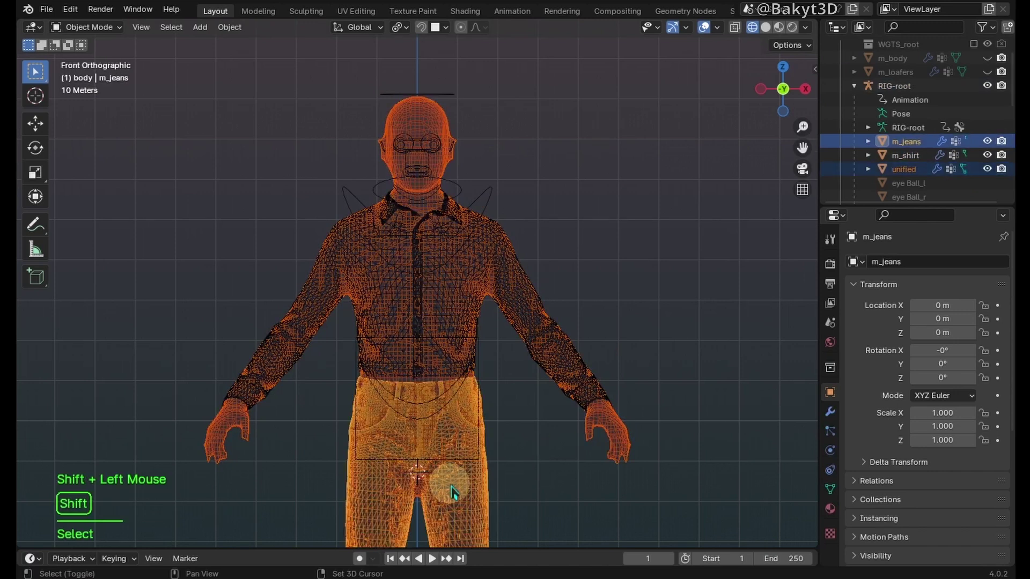
left_click(94, 26)
left_click(92, 104)
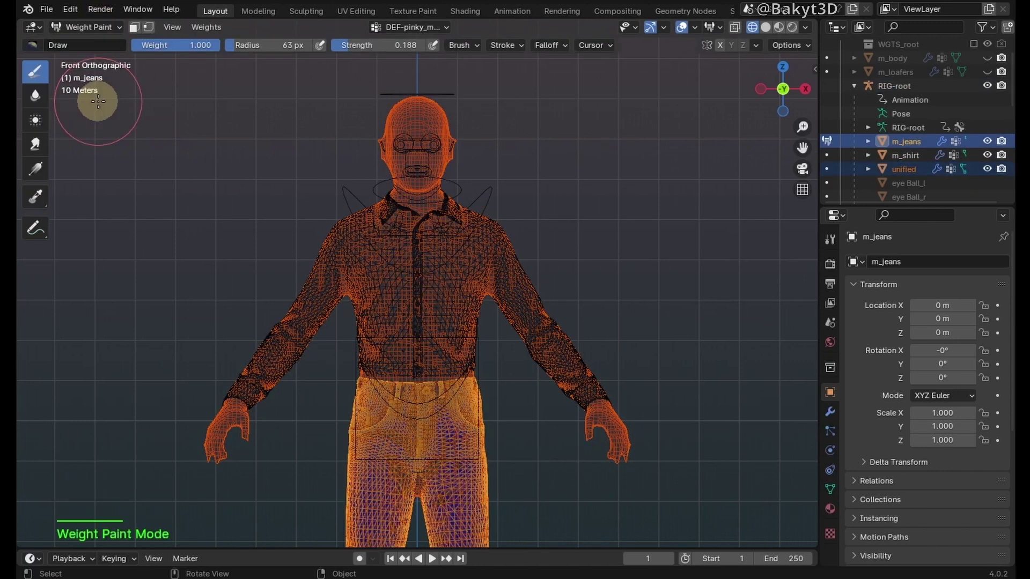
left_click(206, 27)
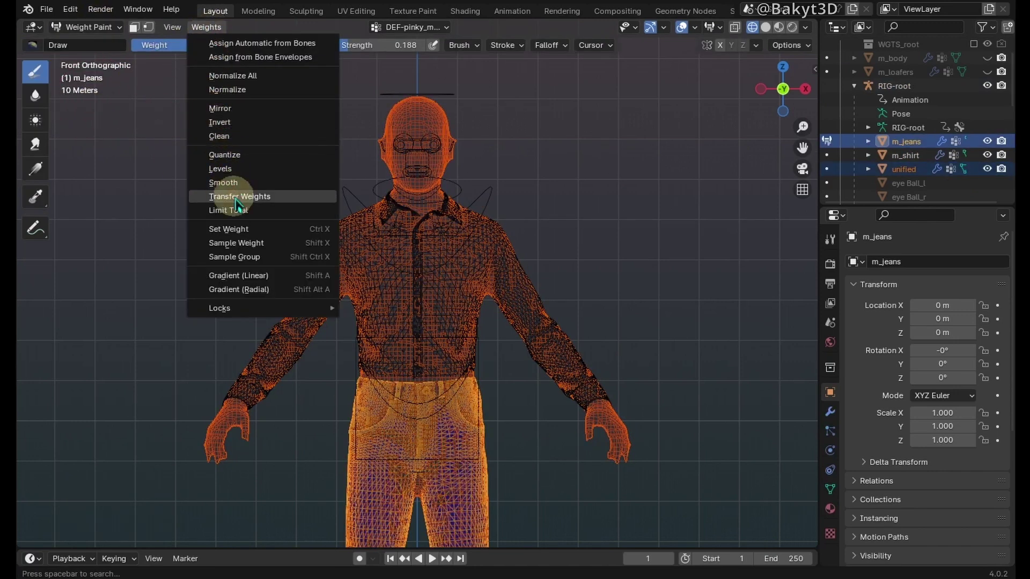
left_click(239, 197)
left_click(191, 487)
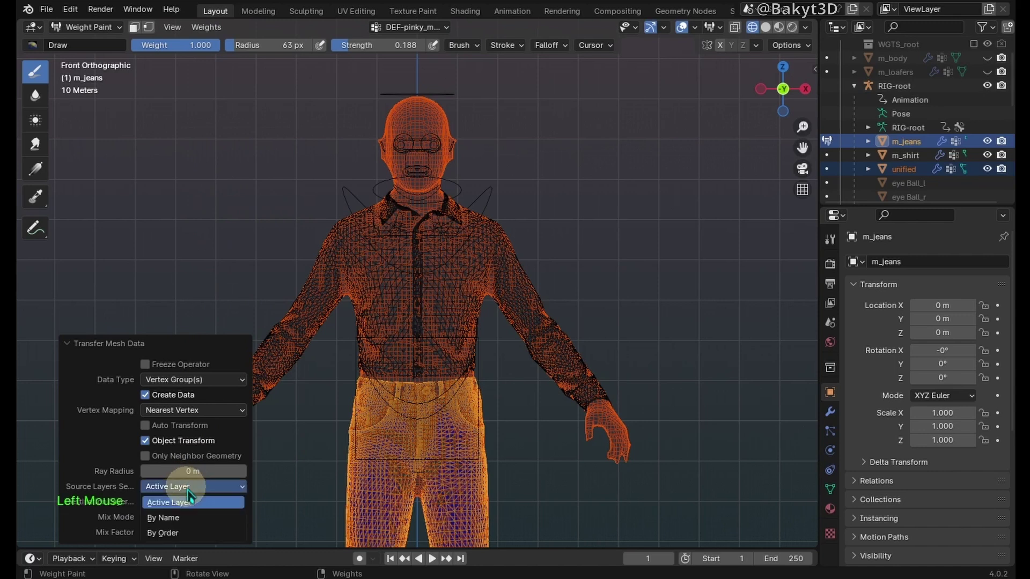
left_click(188, 521)
key("ctrl+Tab")
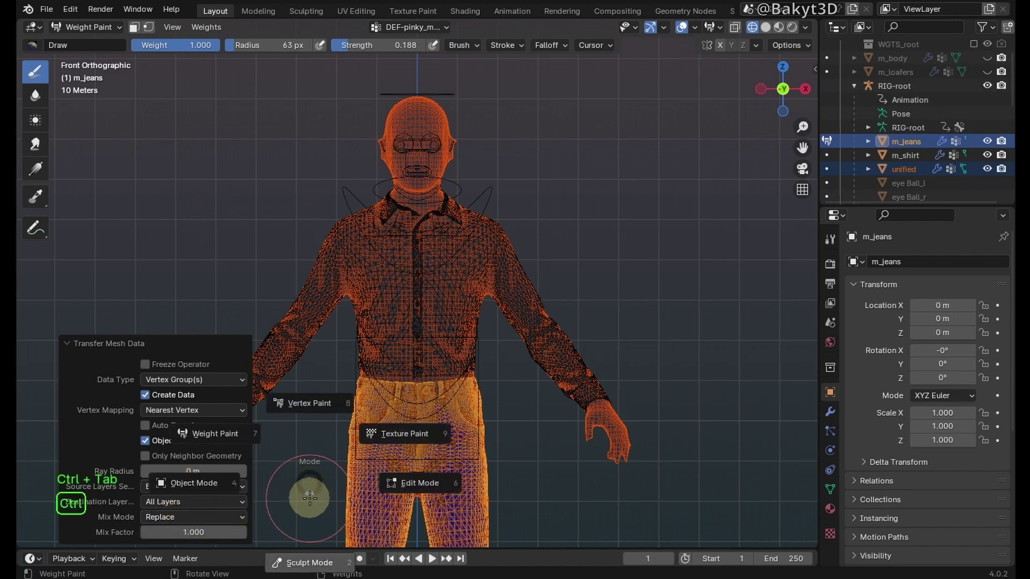
left_click(216, 483)
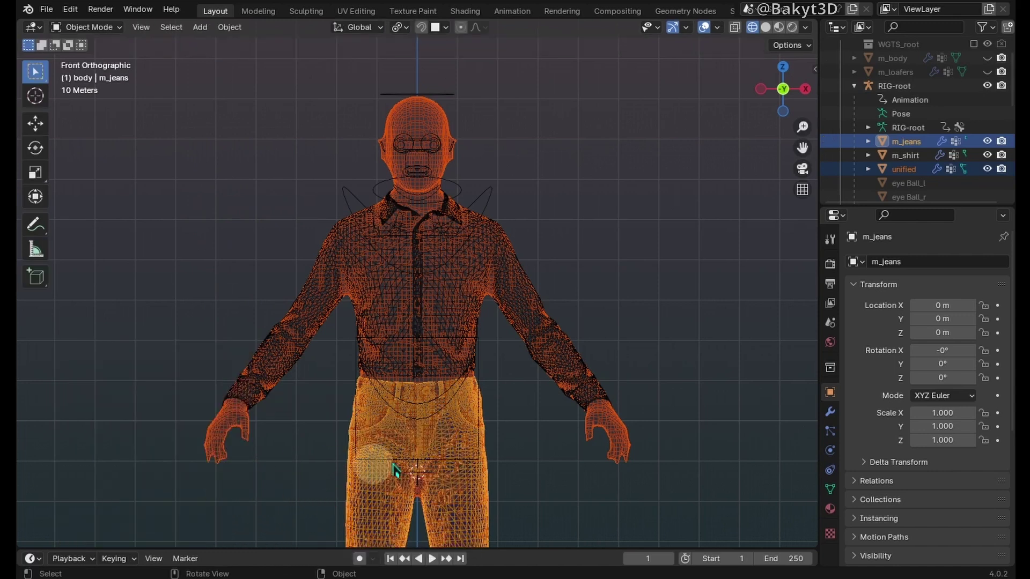
- Transfer unified's weights to m_shirt, hide unified, and return to Object Mode
left_click(602, 427)
left_click(579, 387, "shift")
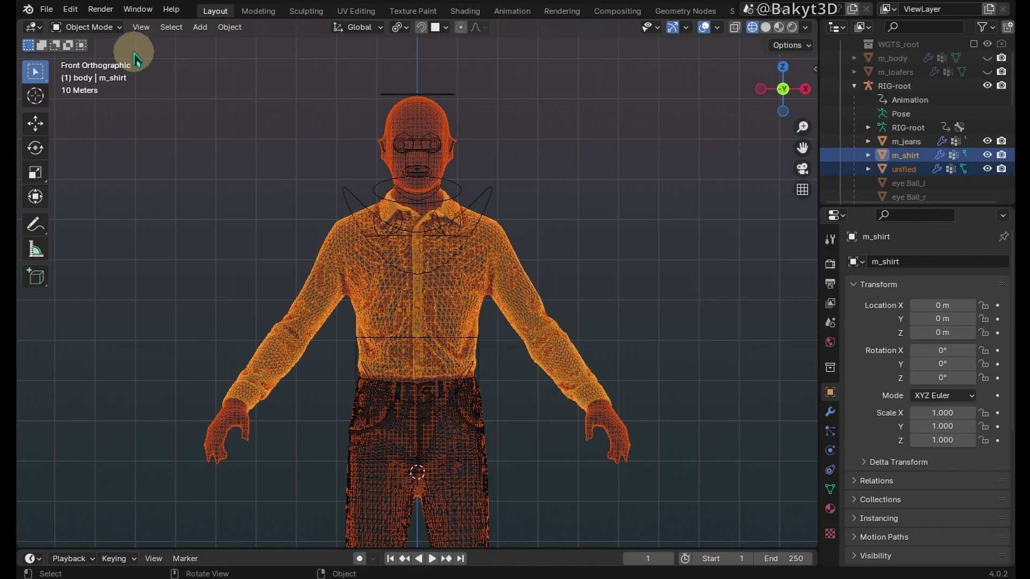
left_click(89, 26)
left_click(92, 103)
left_click(207, 27)
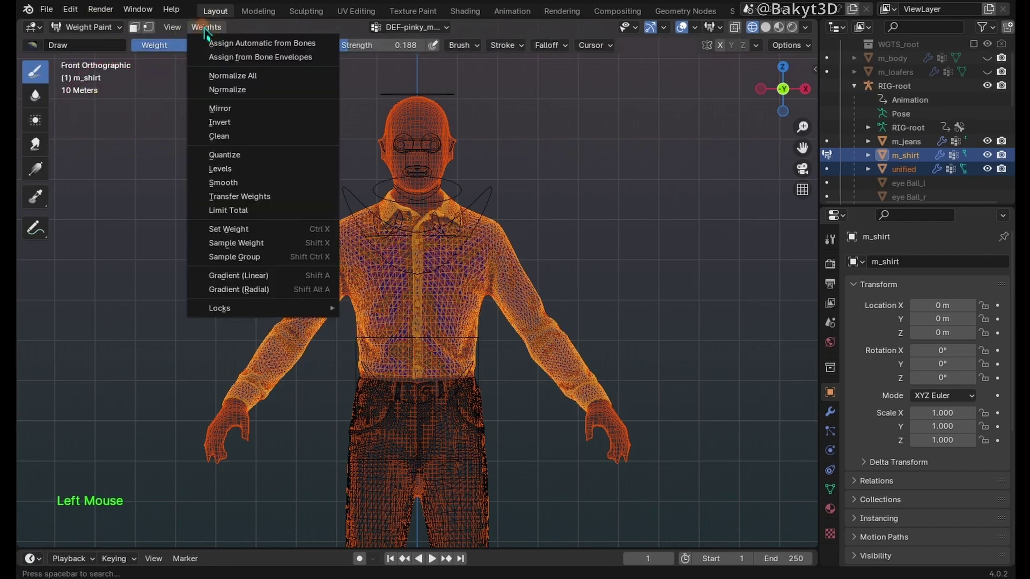
left_click(239, 196)
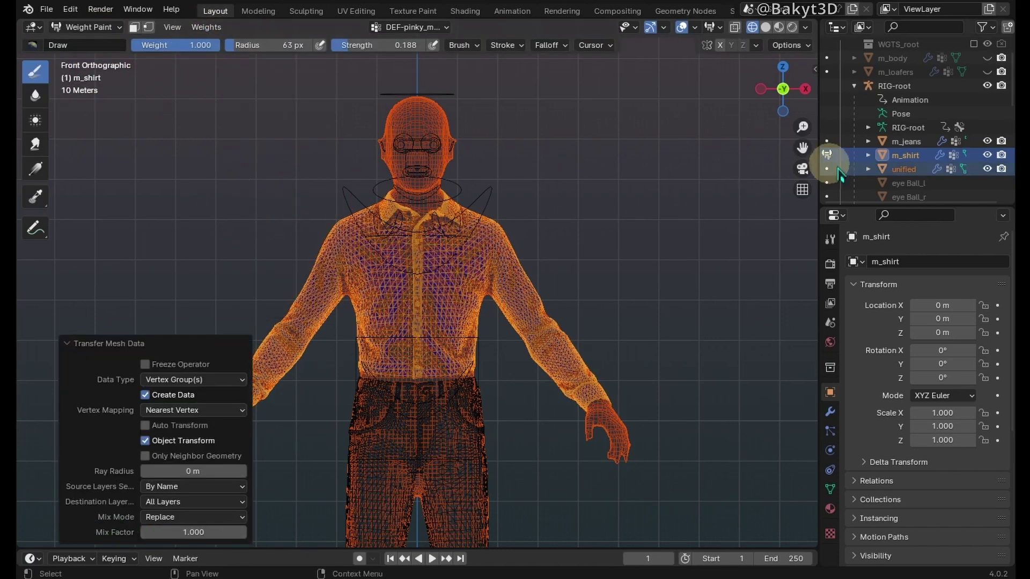
left_click(987, 170)
key("ctrl+Tab")
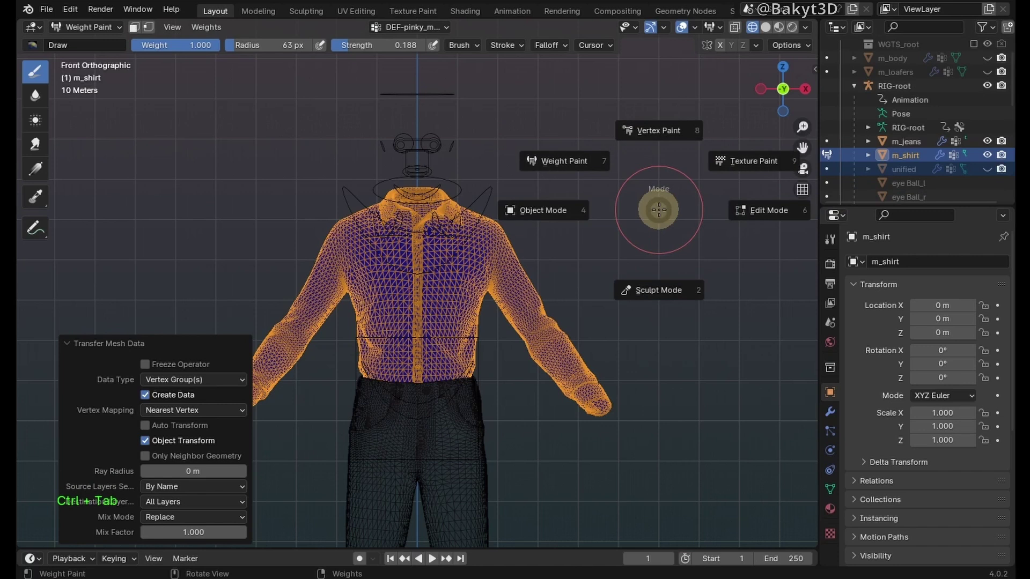
left_click(544, 210)
left_click(493, 201)
key("ctrl+Tab")
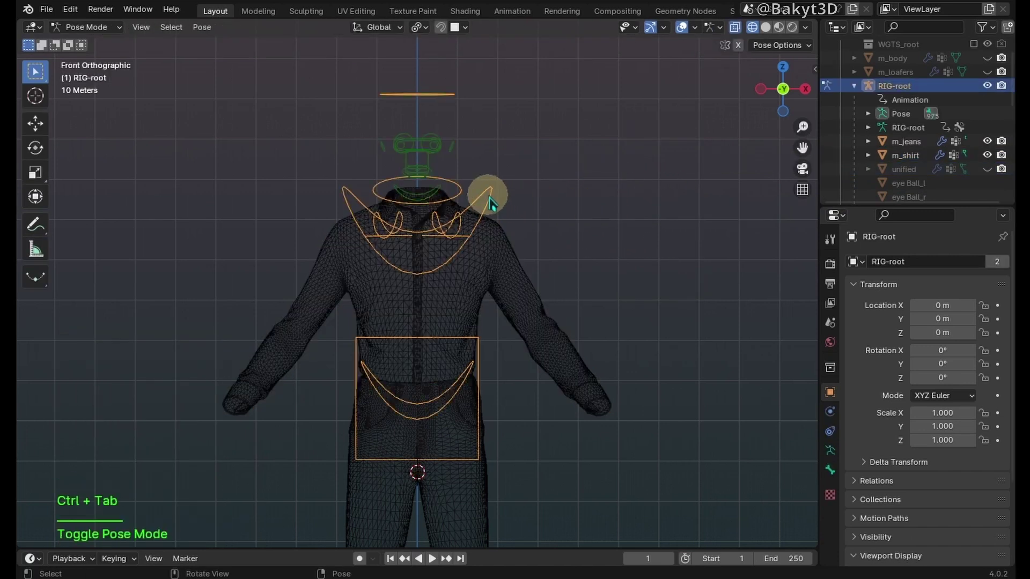
key("n")
left_click(681, 163)
left_click(618, 427)
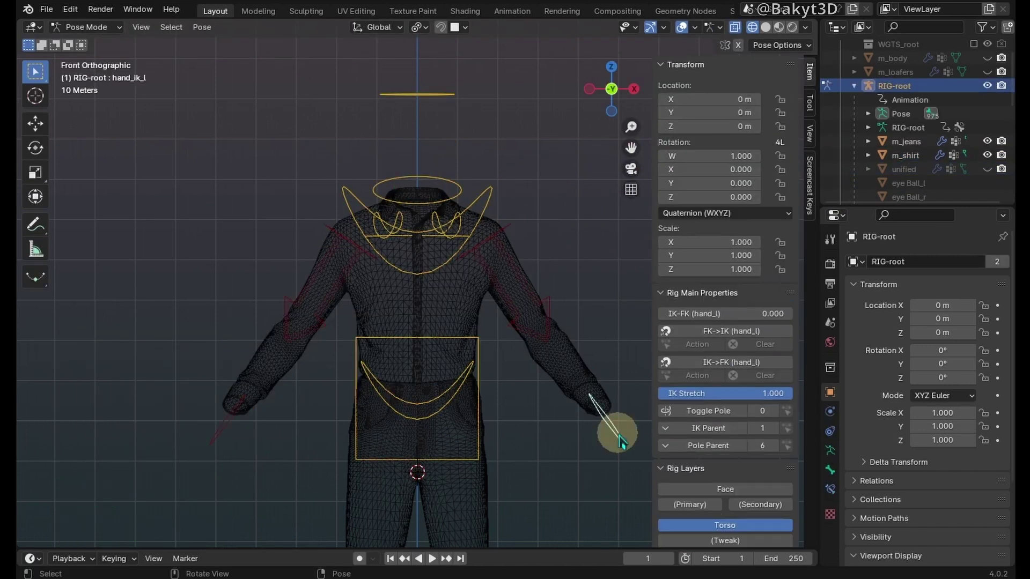
key("n")
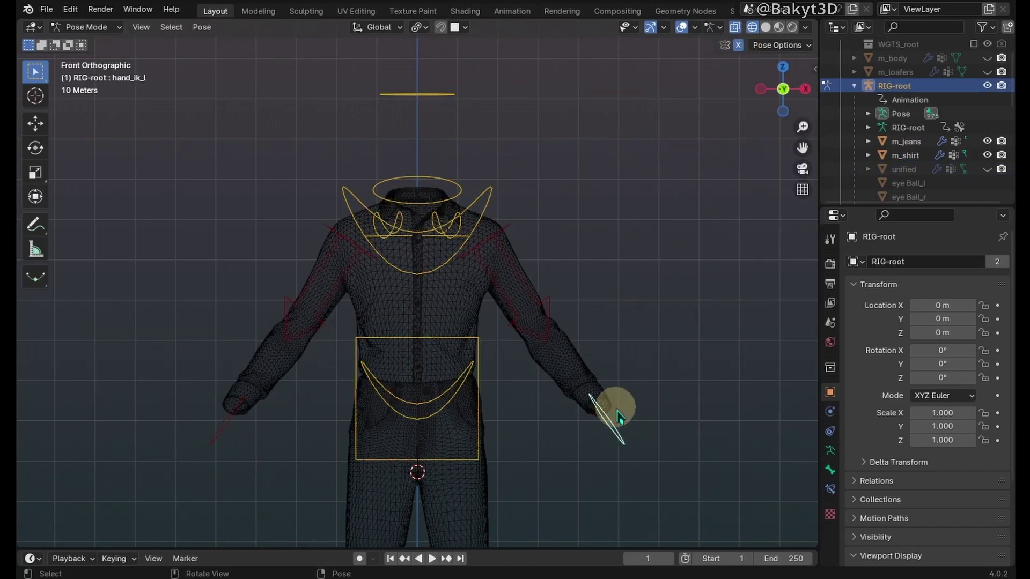
key("g")
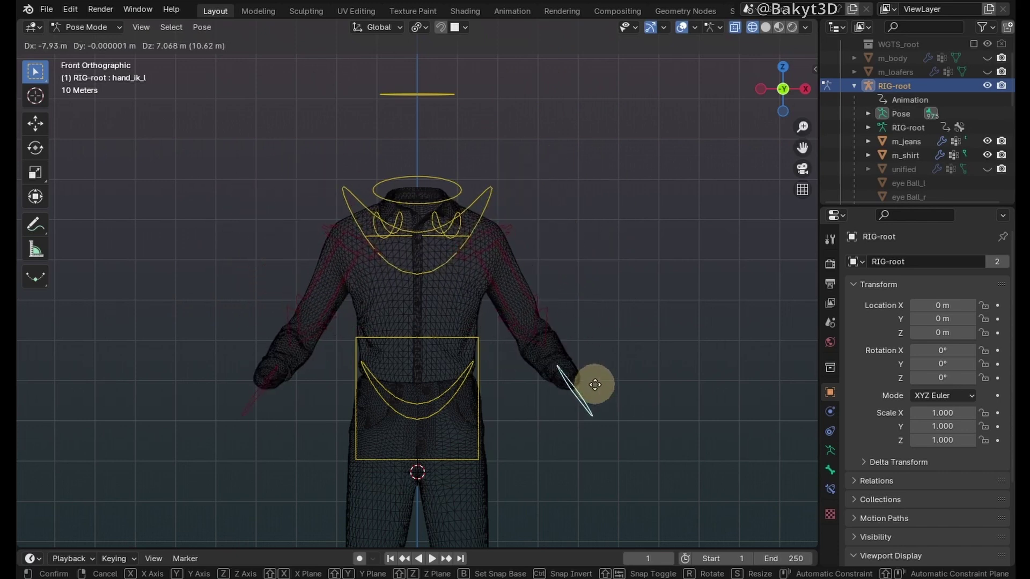
left_click(599, 398)
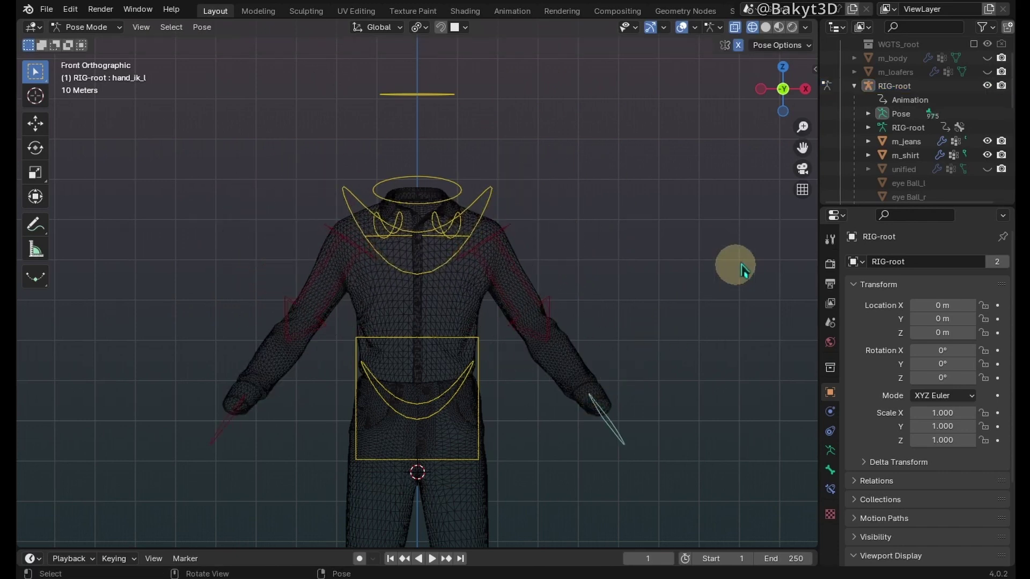
- Unhide the head collection and m_body in Material Preview, and test-move the left hand IK control
left_click(855, 86)
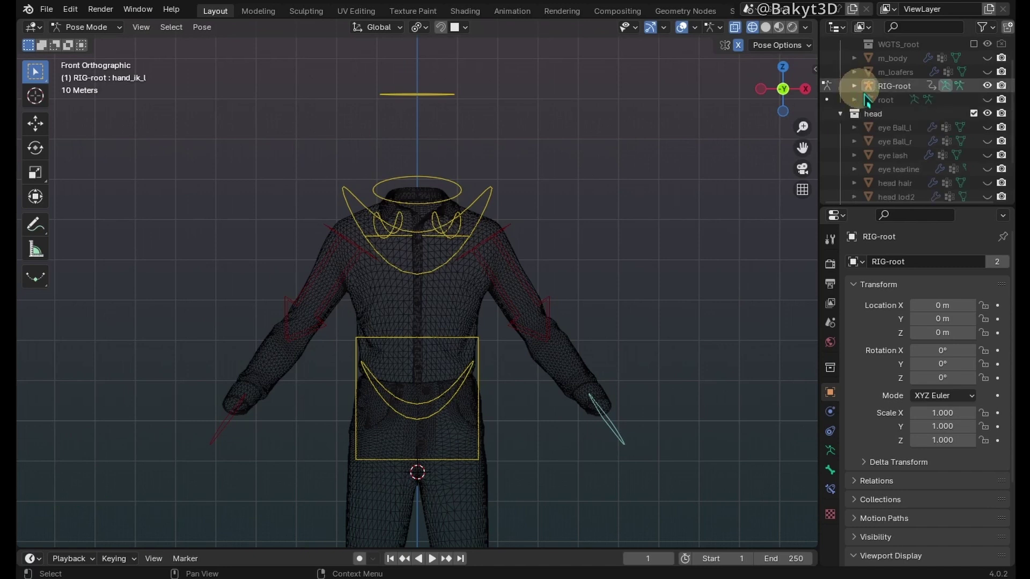
left_click(987, 113, "shift")
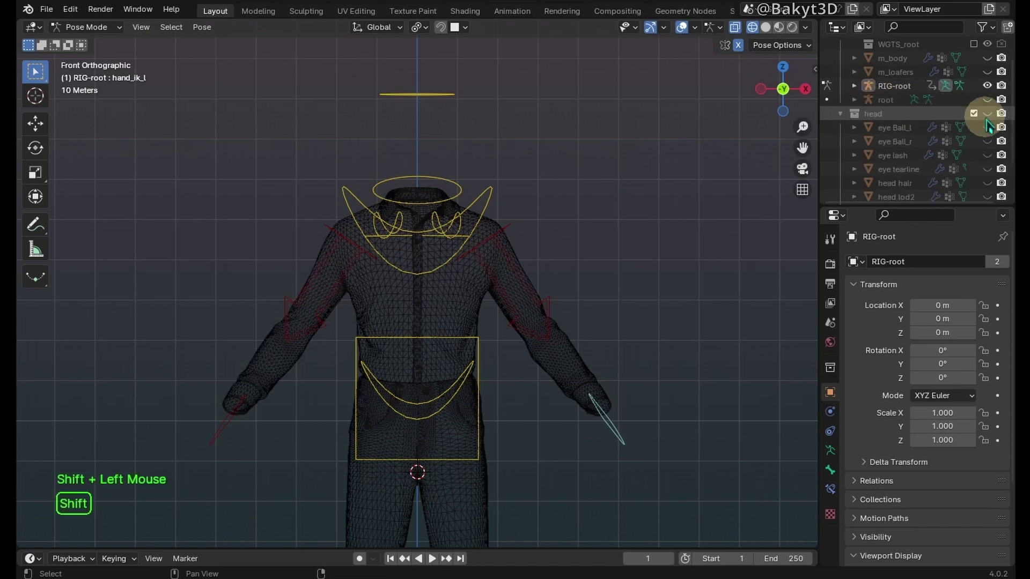
left_click(779, 27)
left_click(987, 59)
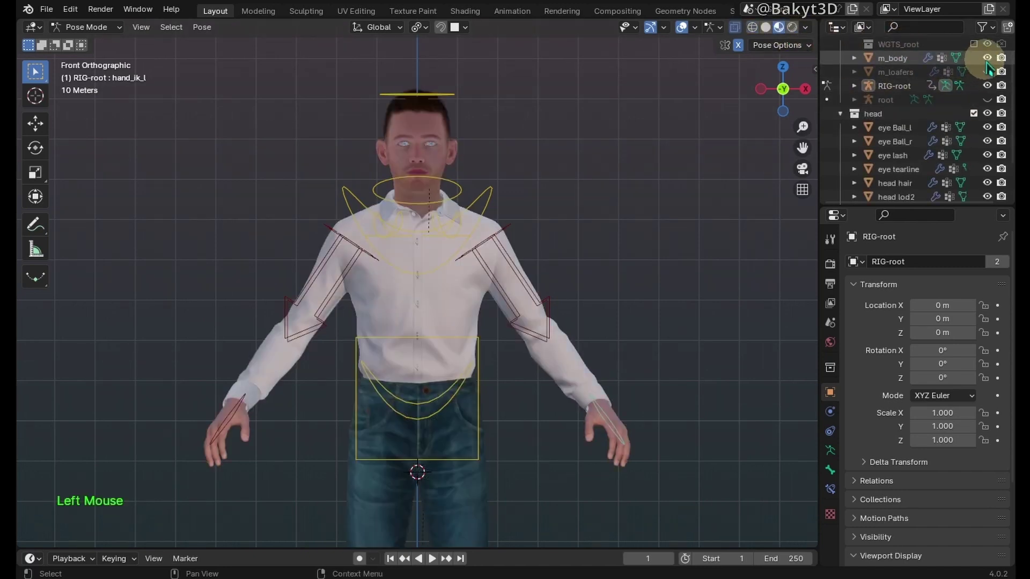
left_click(628, 441)
key("g")
right_click(715, 319)
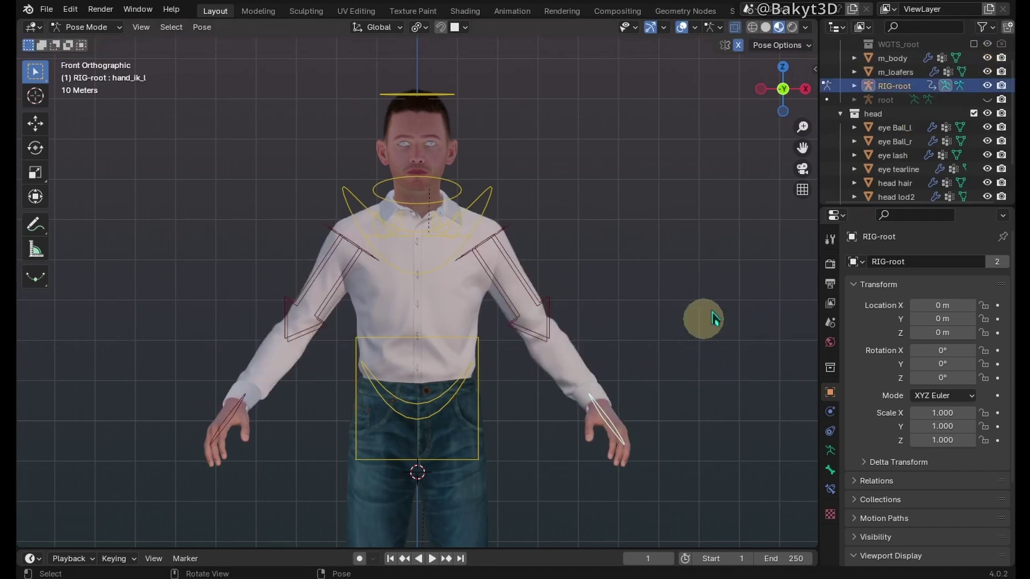
- Parent m_body and m_loafers to the rig with automatic weights
left_click(894, 58)
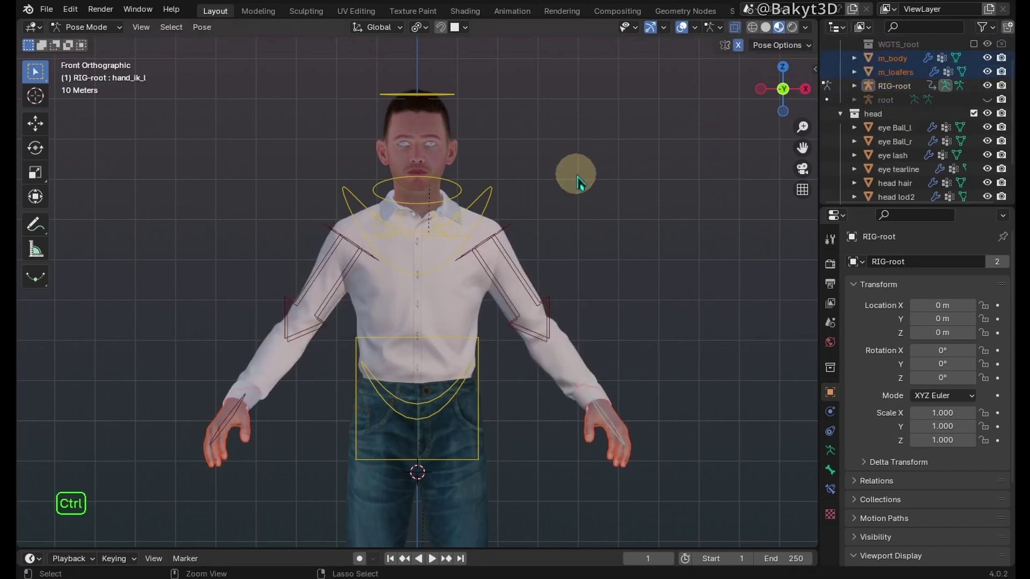
key("ctrl+Tab")
left_click(497, 198, "shift")
key("ctrl+p")
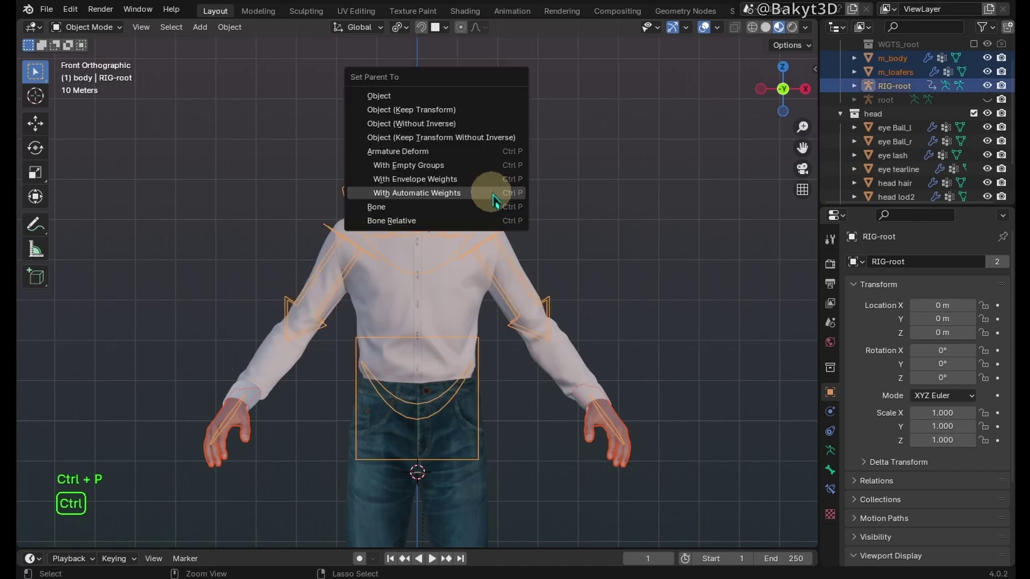
left_click(491, 192)
- In Pose Mode, show the rig's Fingers layer from the N sidebar
key("ctrl+Tab")
key("n")
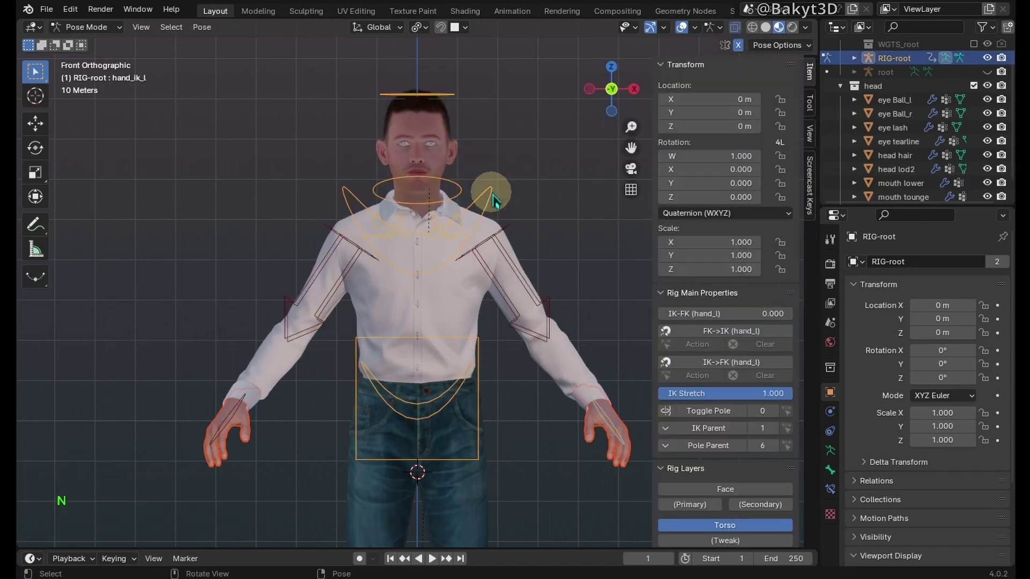
left_click(661, 65)
left_click(724, 352)
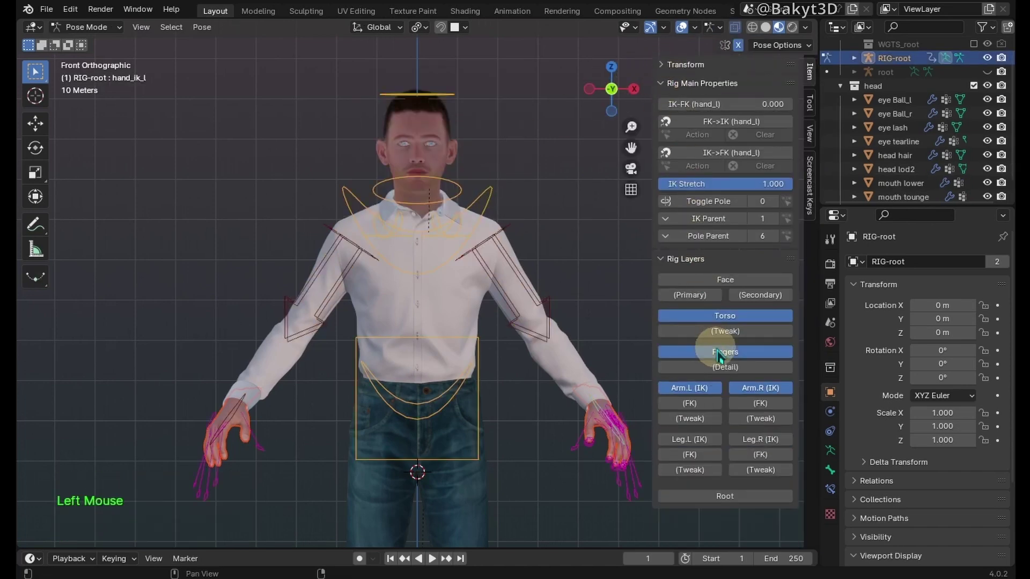
- Box-select and scale the left finger controls to test curling, then show the Face layer
left_click_drag(628, 483, 645, 495)
key("KP_Decimal")
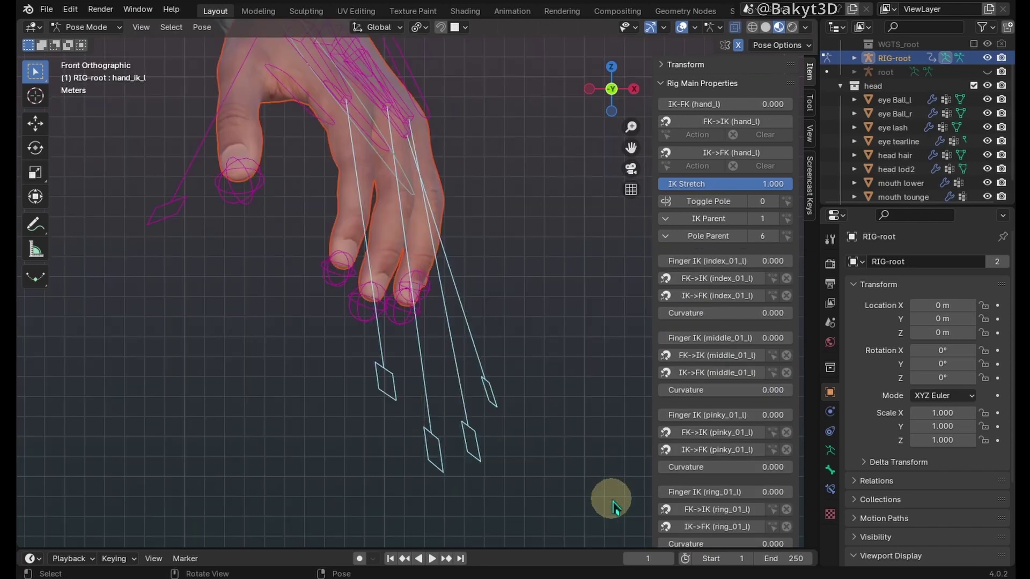
key("s")
left_click(532, 403)
middle_click_drag(531, 403, 561, 455)
scroll(561, 454, "down", 2)
scroll(561, 455, "down", 7)
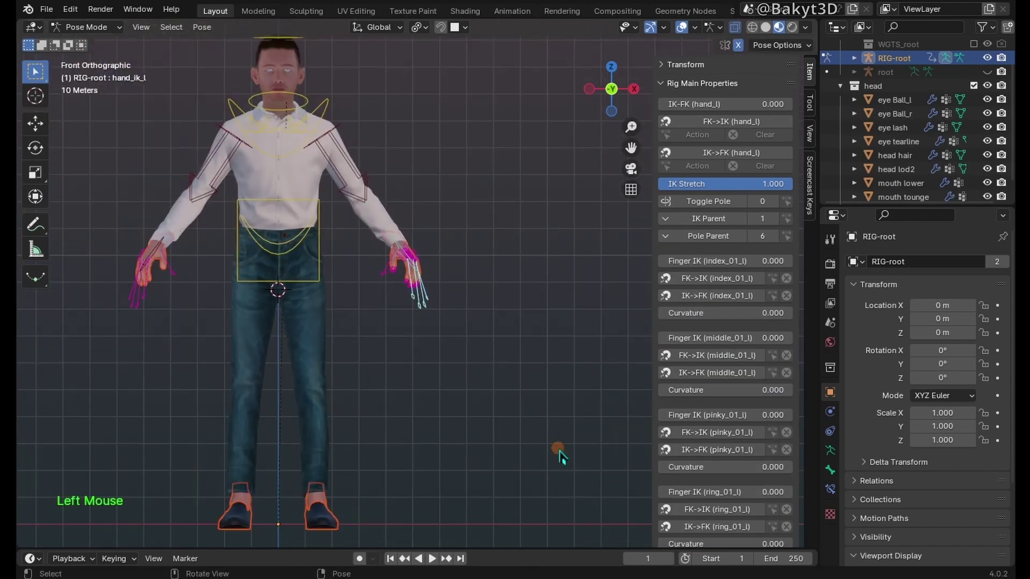
left_click(561, 455)
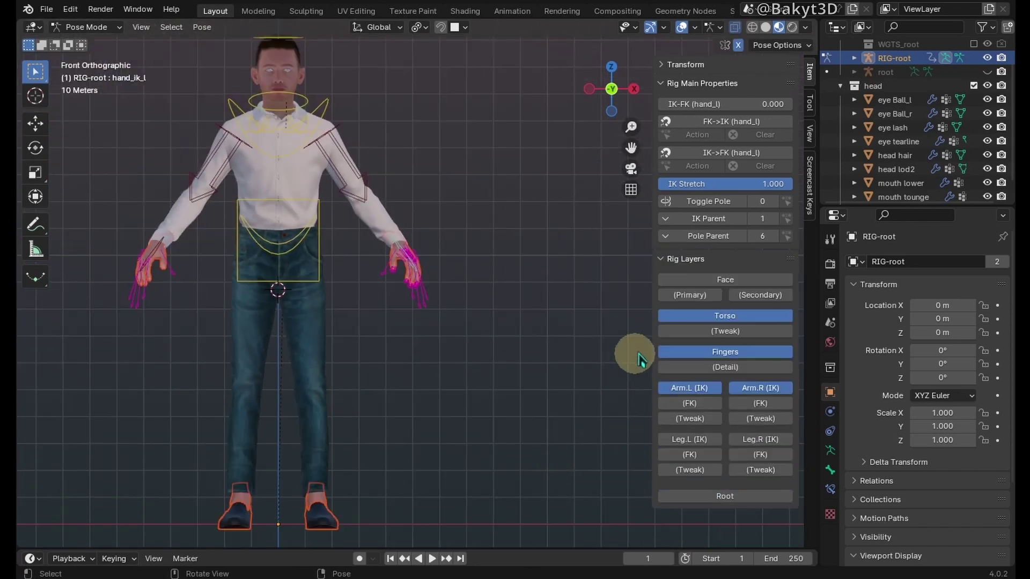
left_click(298, 109)
key("KP_Decimal")
scroll(298, 109, "down", 2)
scroll(371, 229, "down", 1)
key("r")
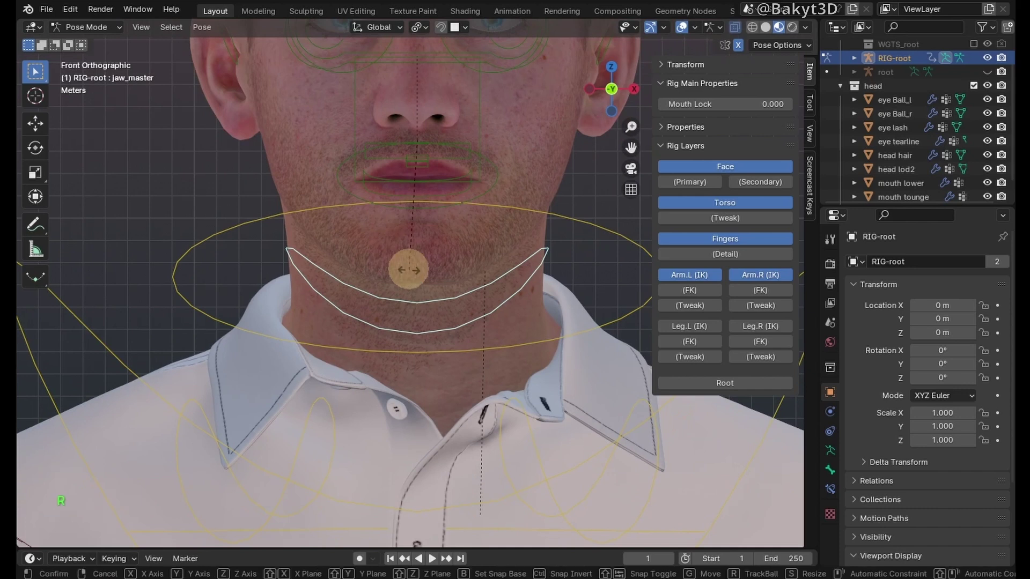
key("x")
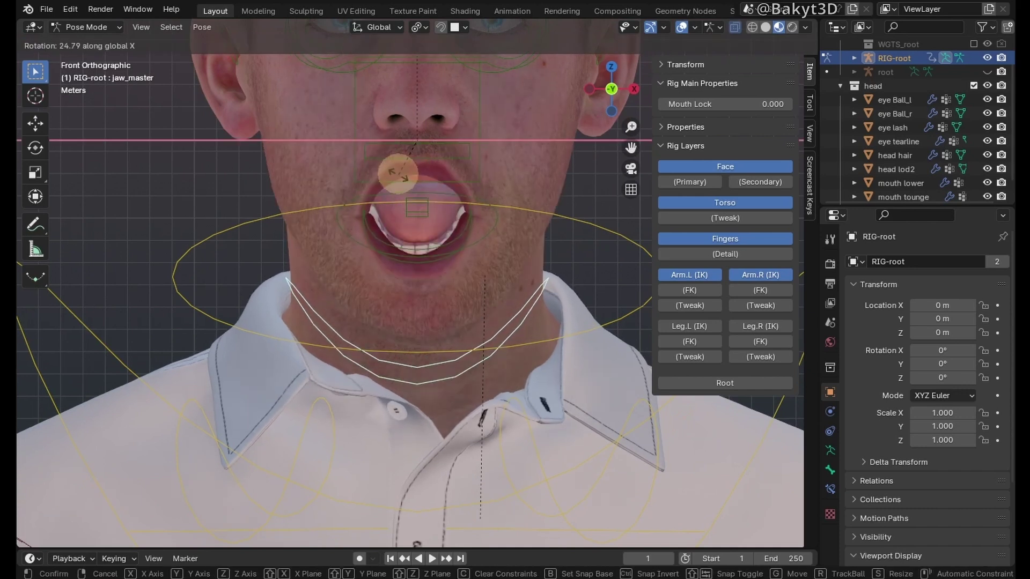
right_click(403, 216)
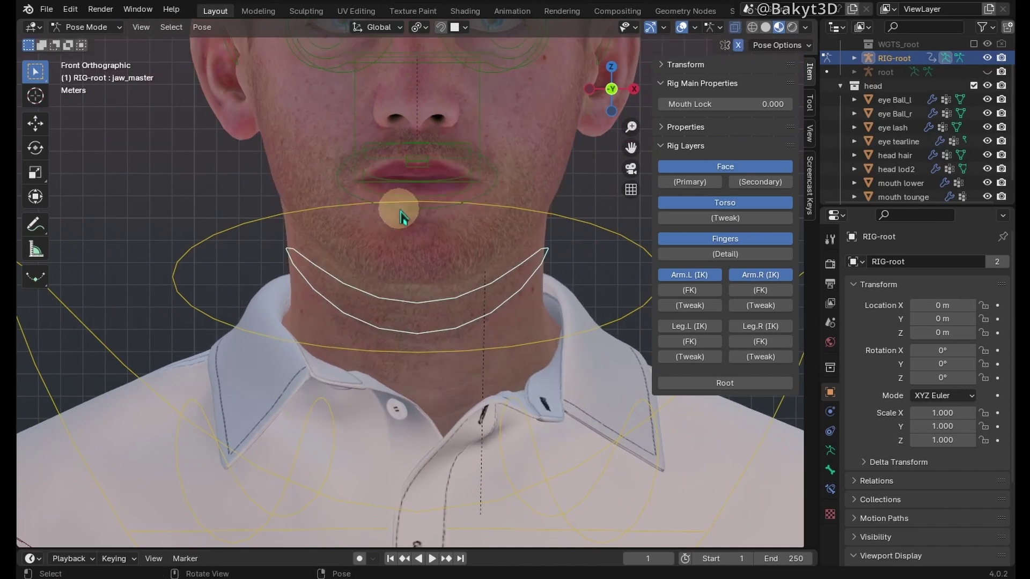
left_click(580, 231)
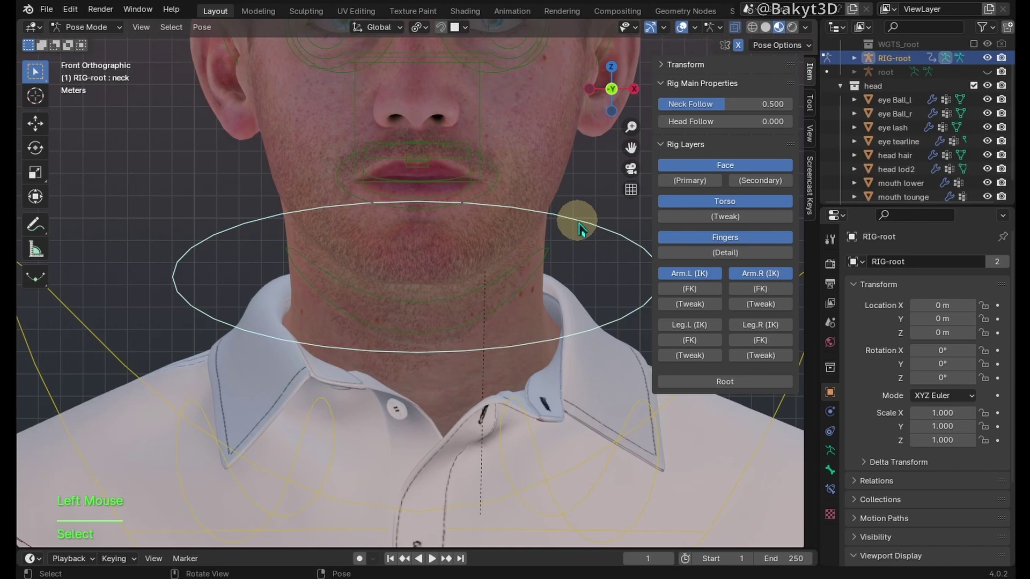